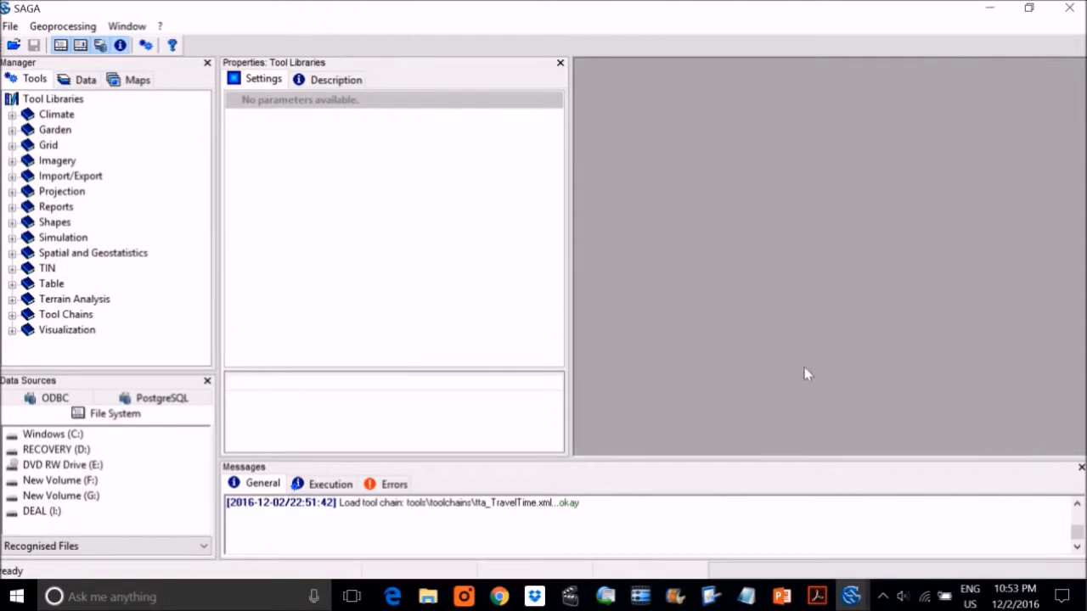
Search the geoprocessing tools by name for "change detection"
{"action": "left_click", "coordinate": [77, 33]}
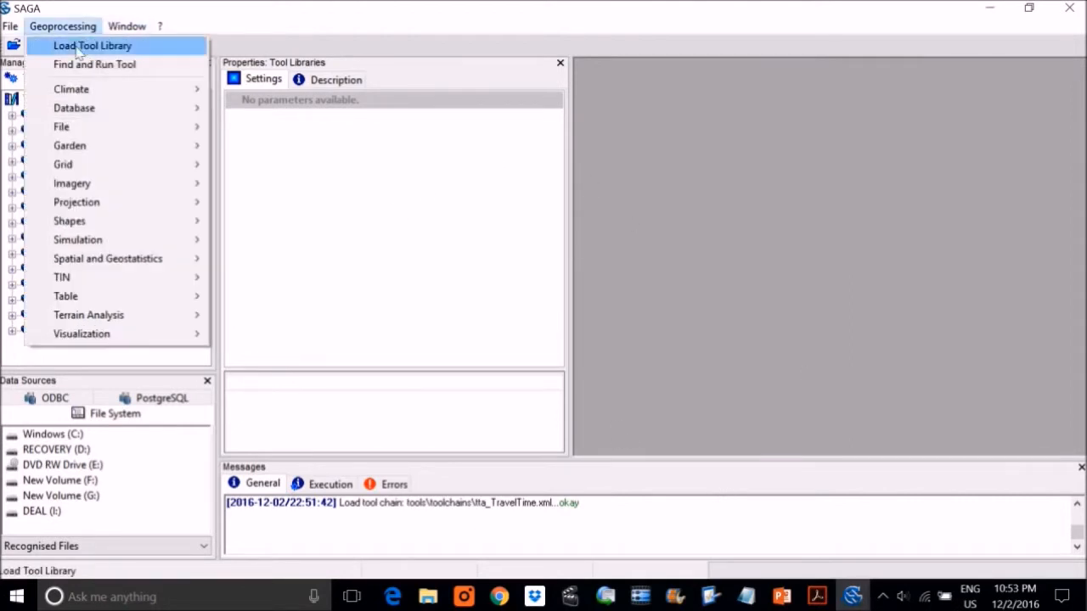
{"action": "left_click", "coordinate": [82, 65]}
{"action": "left_click", "coordinate": [544, 139]}
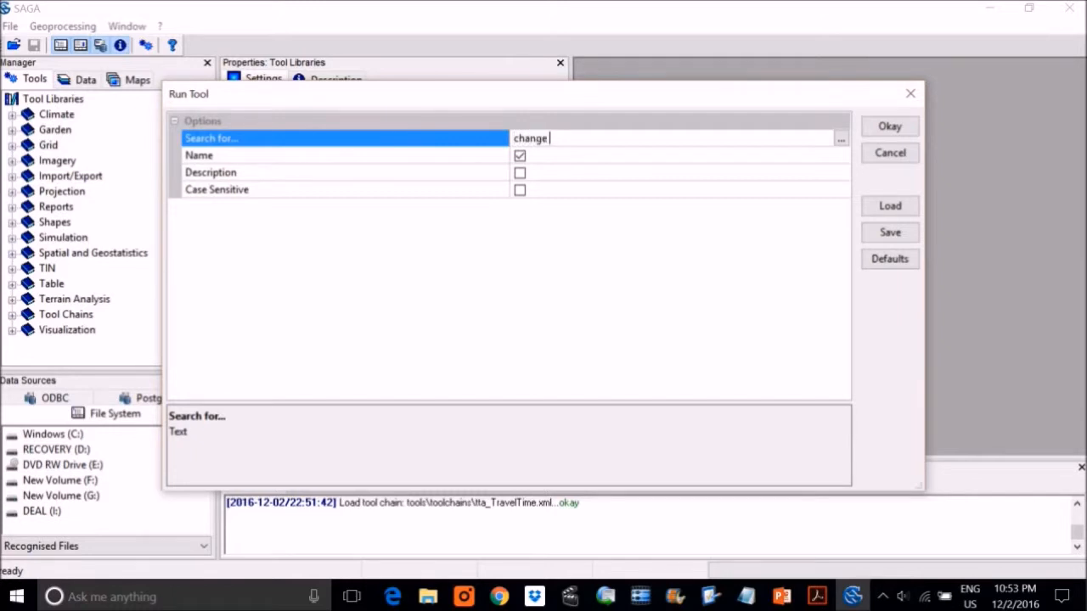
{"action": "type", "text": "change detection"}
{"action": "key", "text": "Return"}
{"action": "key", "text": "Return"}
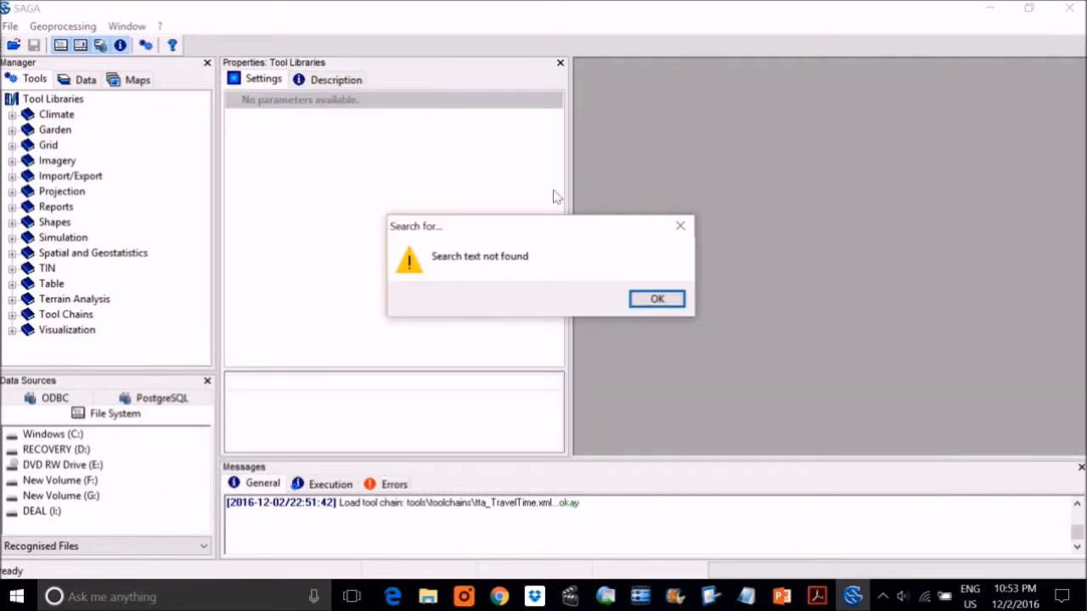
{"action": "left_click", "coordinate": [662, 304]}
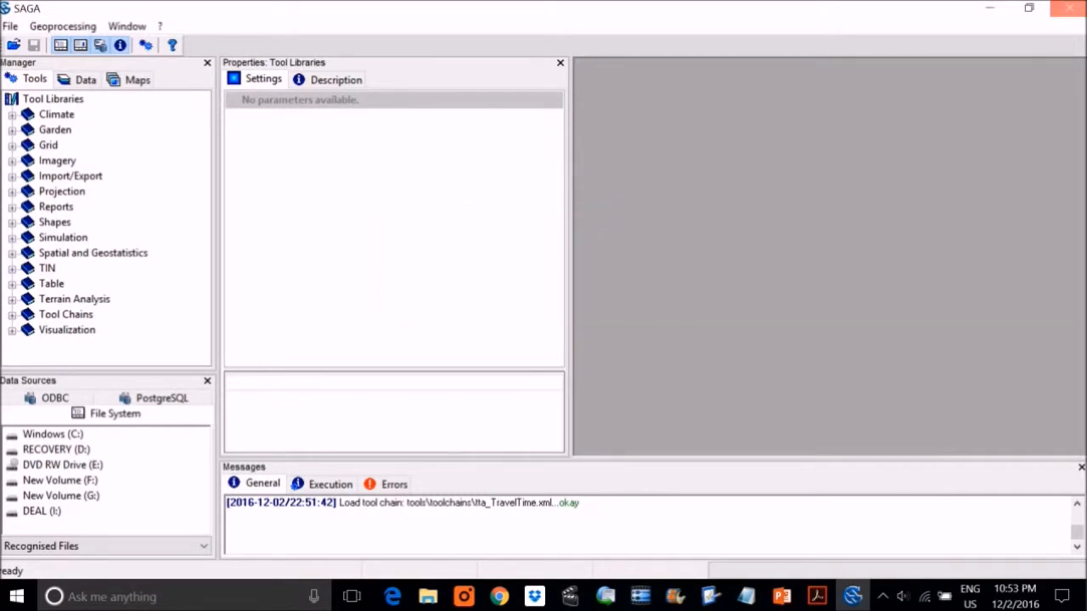
Close the running SAGA session and launch SAGA GIS (2.0.8) from the desktop
{"action": "left_click", "coordinate": [1067, 8]}
{"action": "left_click", "coordinate": [594, 299]}
{"action": "right_click", "coordinate": [852, 599]}
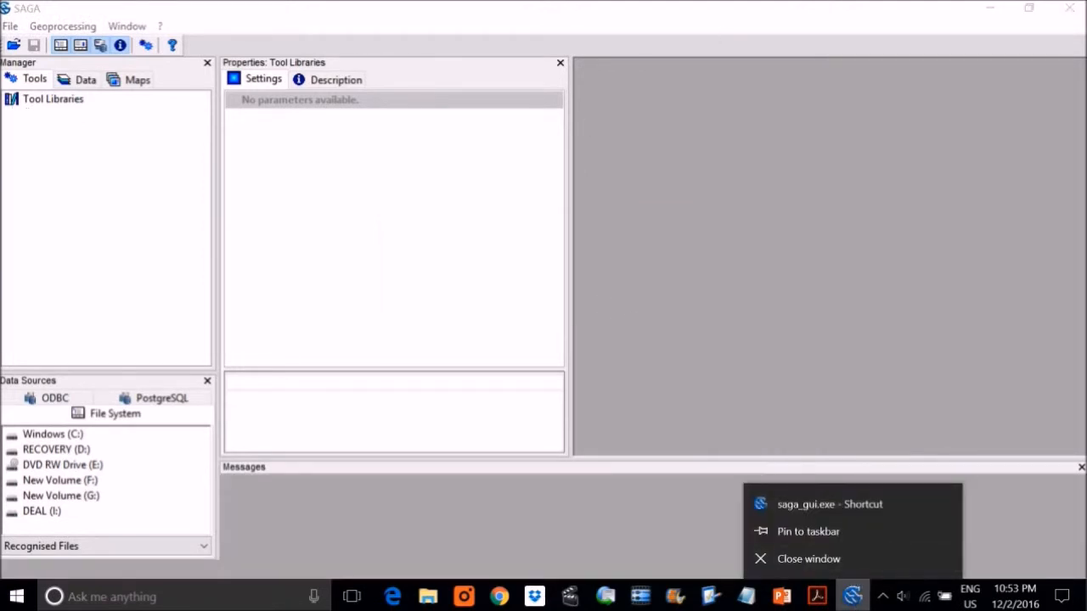
{"action": "left_click", "coordinate": [1070, 8]}
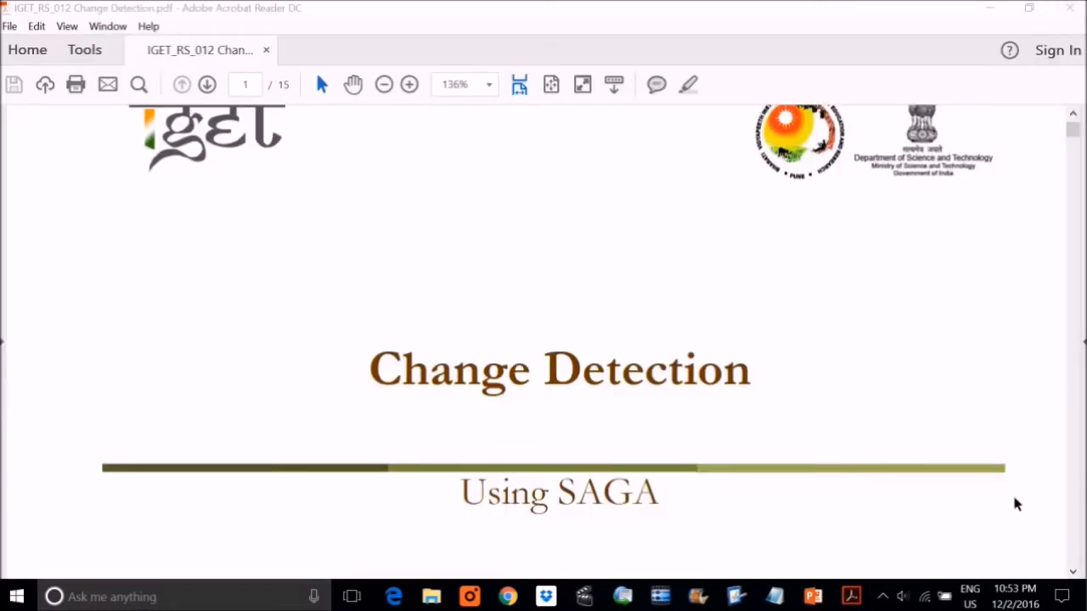
{"action": "left_click", "coordinate": [1083, 601]}
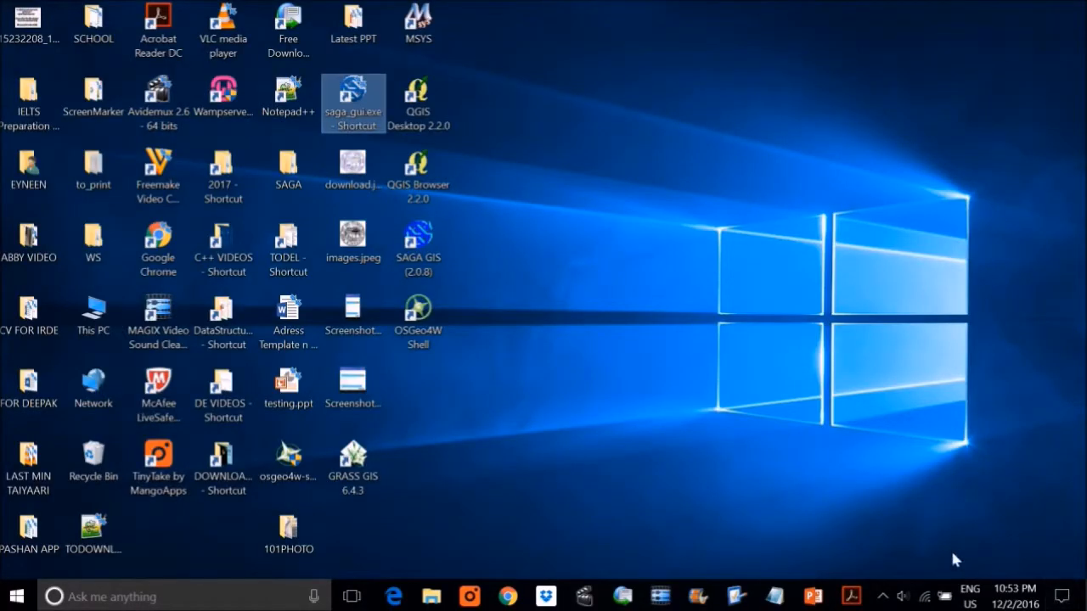
{"action": "left_click_drag", "start_coordinate": [487, 354], "coordinate": [409, 92]}
{"action": "left_click", "coordinate": [548, 138]}
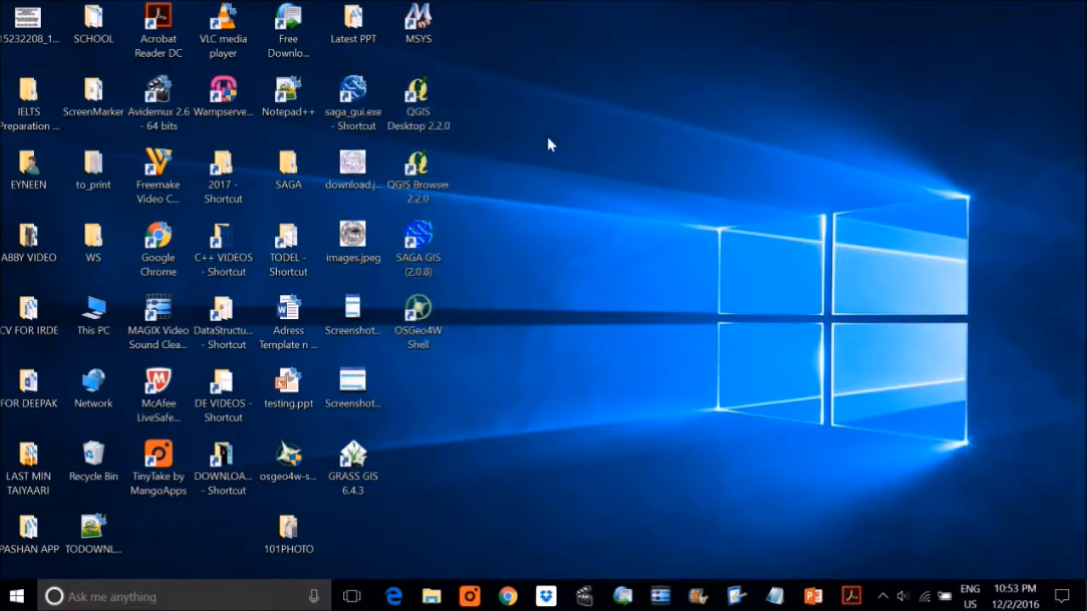
{"action": "left_click", "coordinate": [417, 244]}
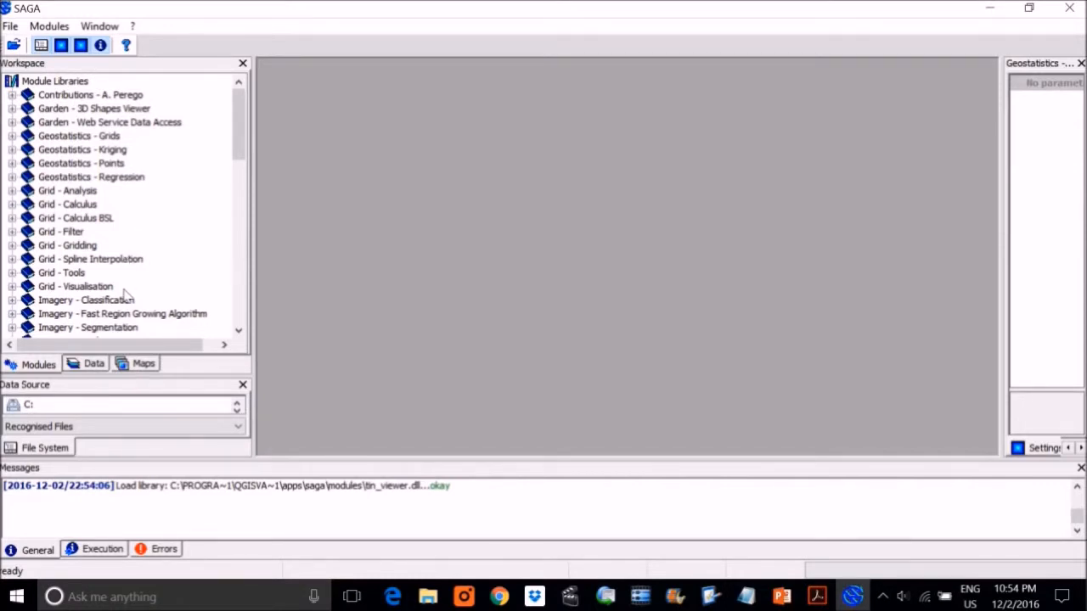
Bring up the IGET_RS_012 Data folder in File Explorer, select its full path, and return to SAGA
{"action": "left_click", "coordinate": [427, 597]}
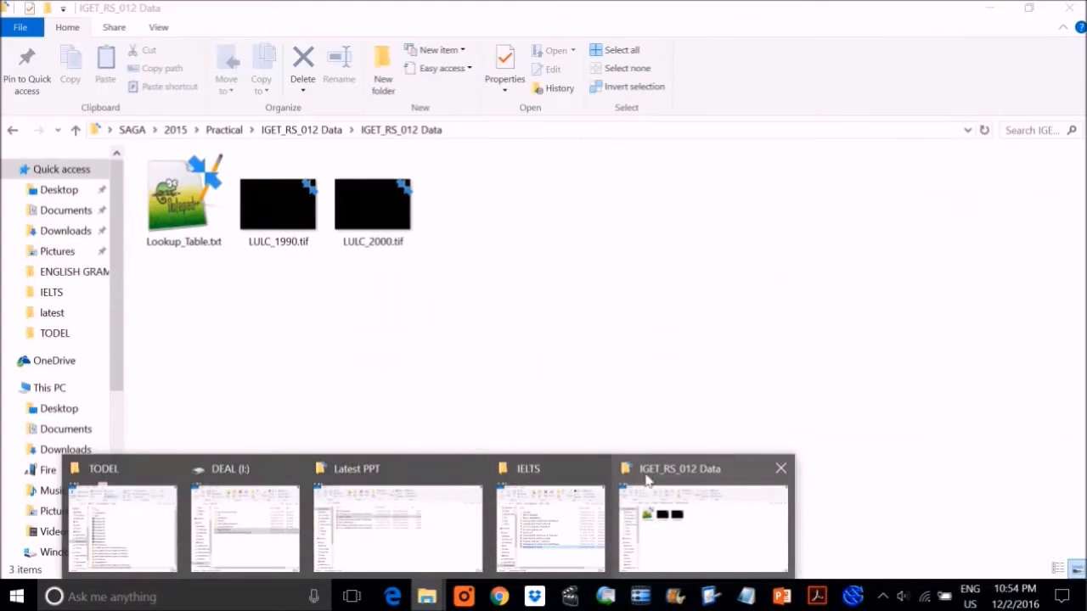
{"action": "left_click", "coordinate": [647, 481]}
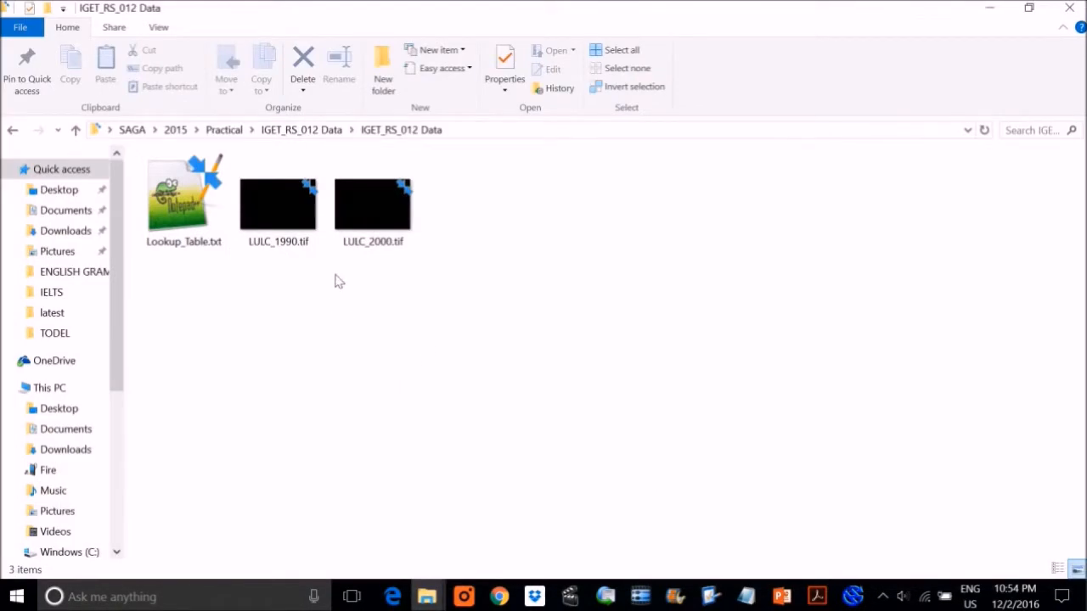
{"action": "left_click", "coordinate": [507, 130]}
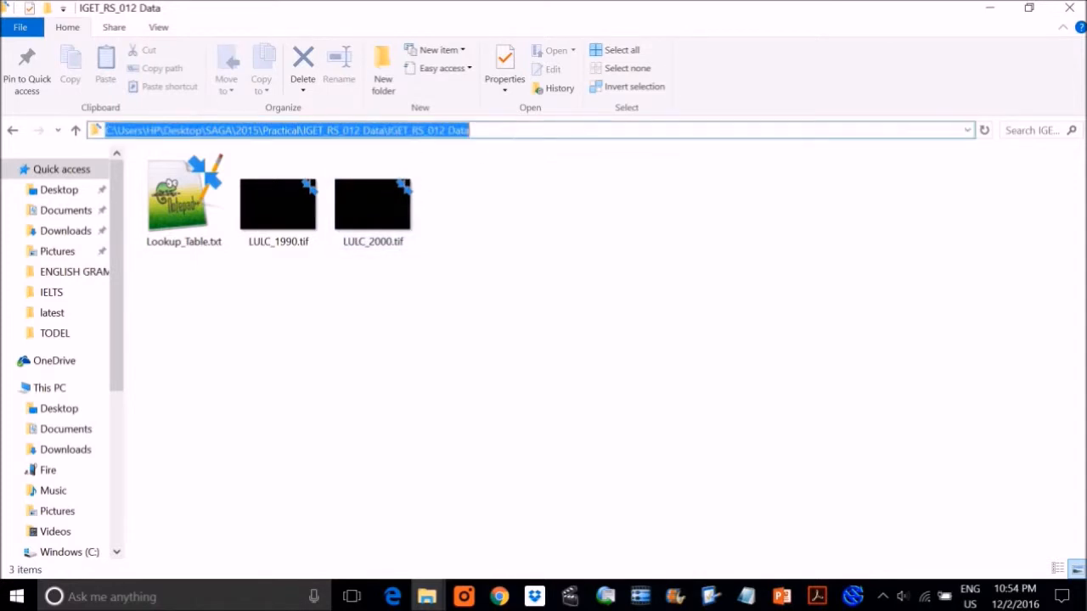
{"action": "key", "text": "alt+Tab"}
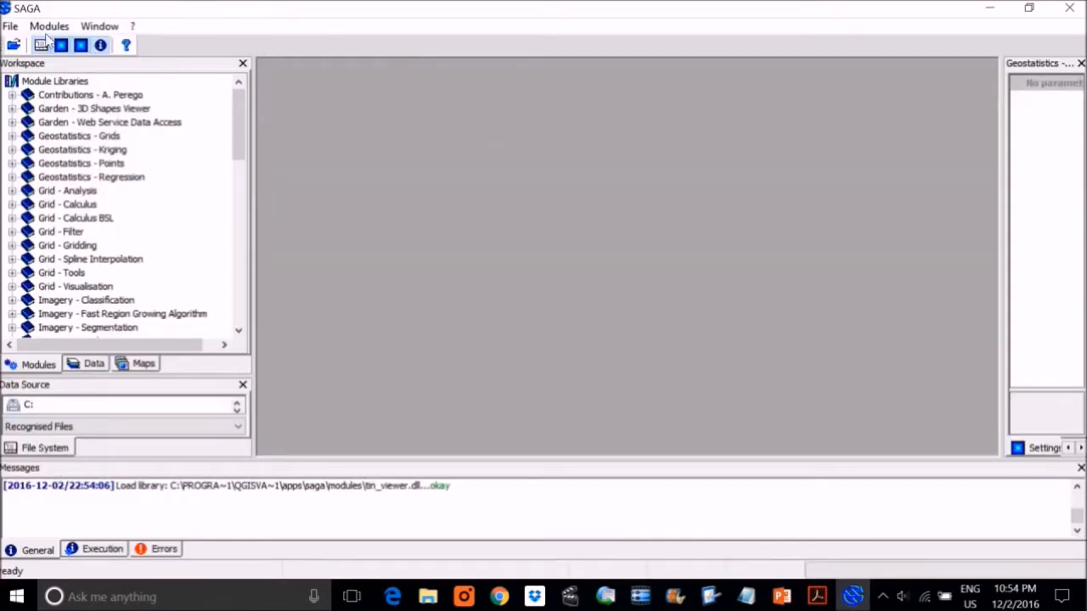
Load the grids LULC_1990.tif and LULC_2000.tif from the IGET_RS_012 Data folder
{"action": "left_click", "coordinate": [10, 27]}
{"action": "mouse_move", "coordinate": [51, 145]}
{"action": "left_click", "coordinate": [163, 145]}
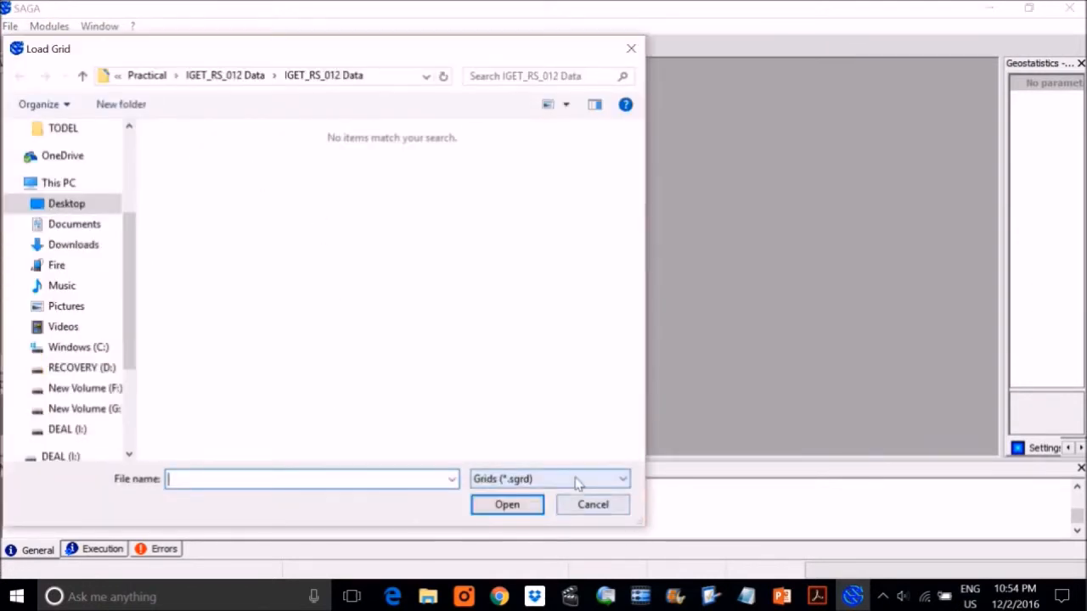
{"action": "left_click", "coordinate": [577, 481]}
{"action": "left_click", "coordinate": [516, 507]}
{"action": "left_click_drag", "start_coordinate": [481, 224], "coordinate": [308, 250]}
{"action": "left_click", "coordinate": [502, 503]}
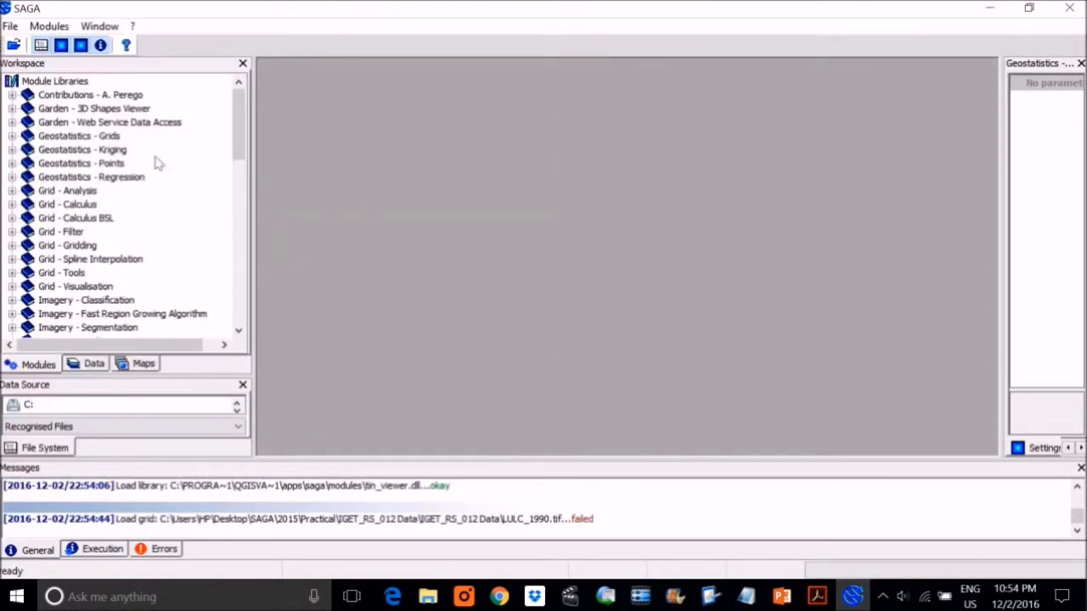
Delete the duplicate grid 02. LULC_1990 from the loaded data without saving it
{"action": "left_click", "coordinate": [88, 365]}
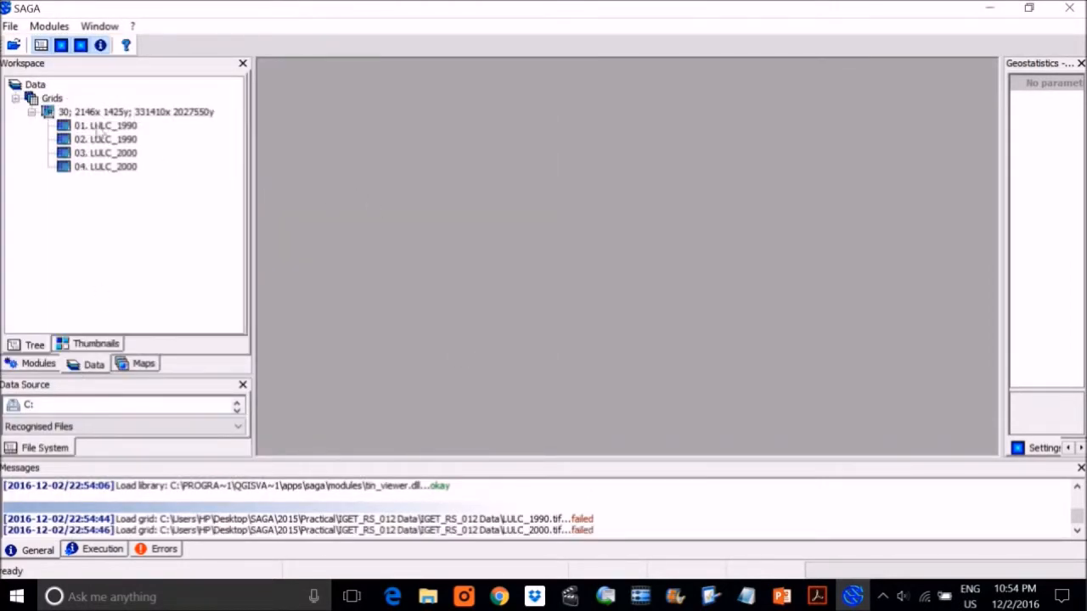
{"action": "left_click", "coordinate": [114, 127]}
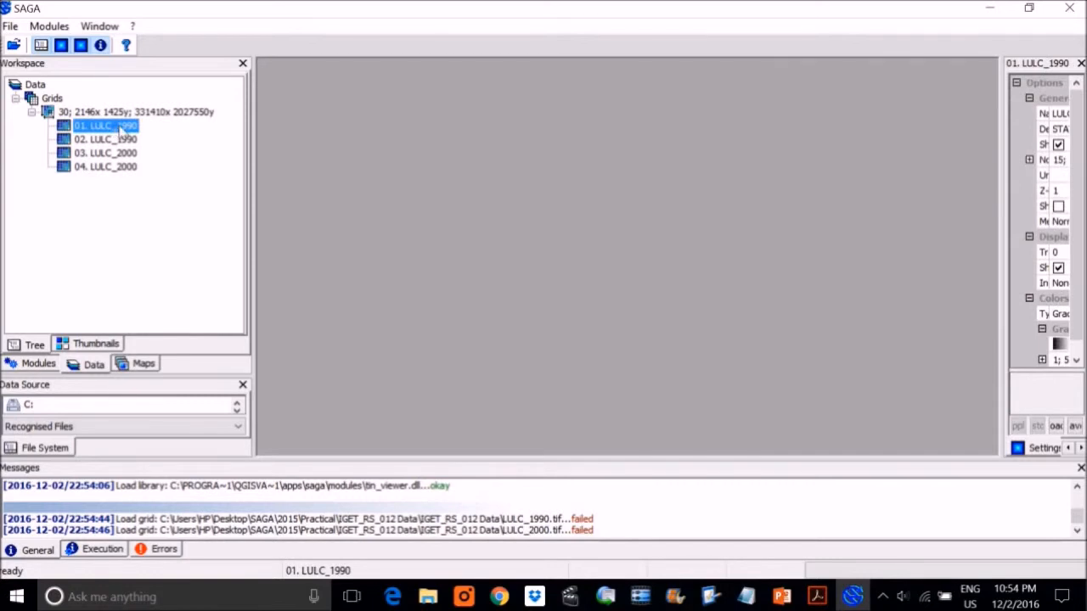
{"action": "left_click", "coordinate": [116, 140]}
{"action": "key", "text": "Delete"}
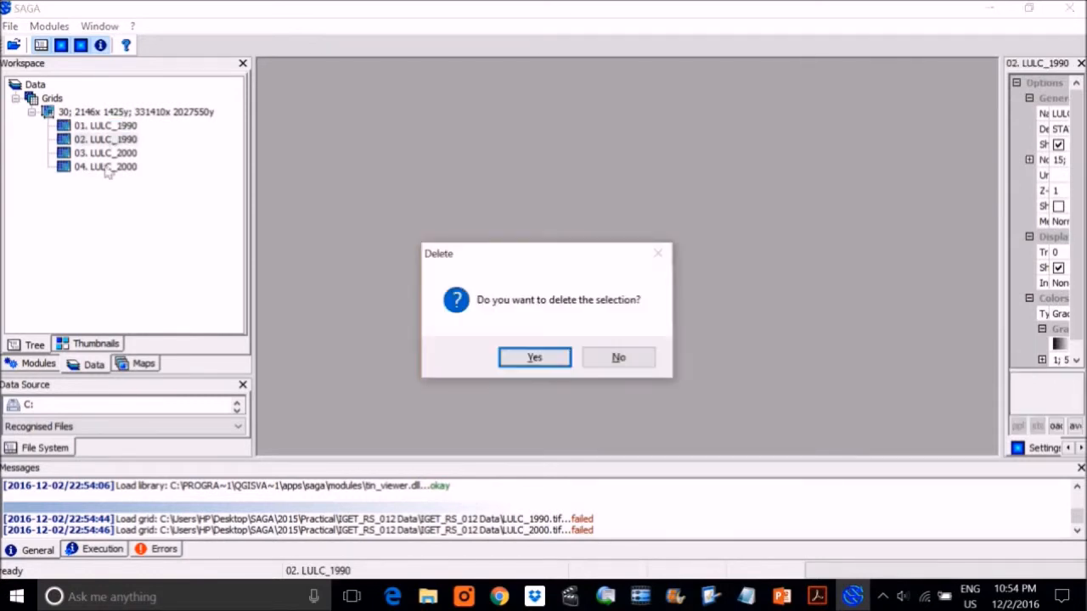
{"action": "left_click", "coordinate": [518, 357]}
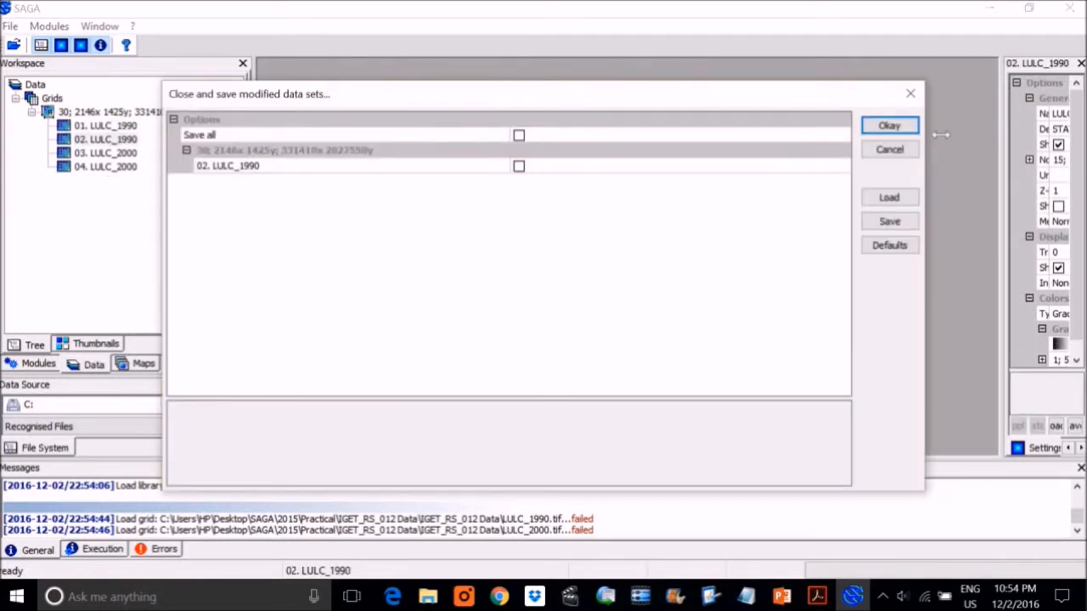
{"action": "left_click", "coordinate": [889, 126]}
Delete the duplicate grid 04. LULC_2000 from the loaded data without saving it
{"action": "left_click", "coordinate": [127, 155]}
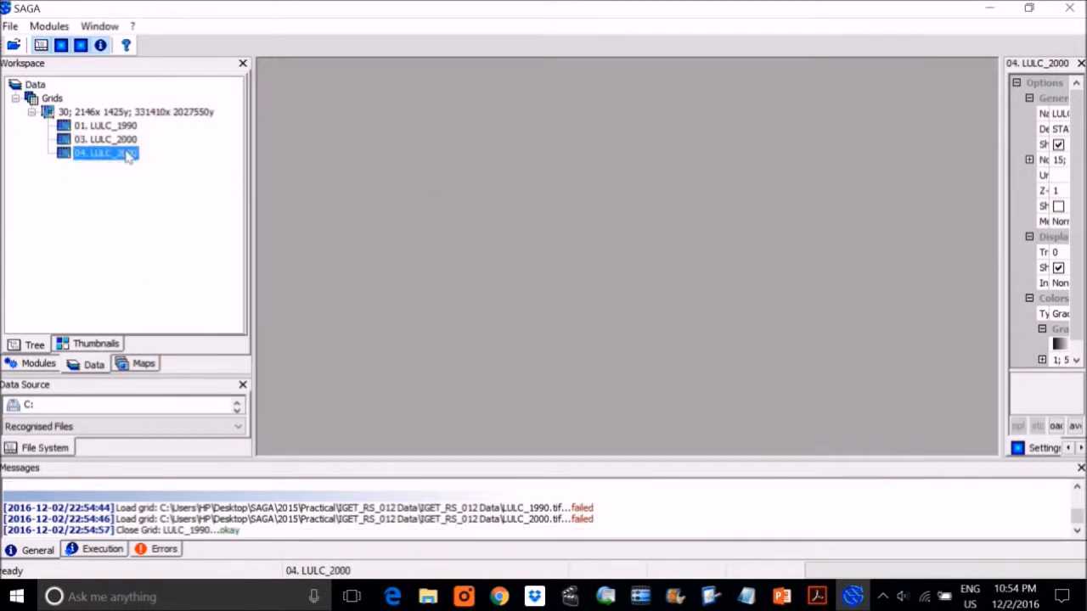
{"action": "key", "text": "Delete"}
{"action": "left_click", "coordinate": [529, 361]}
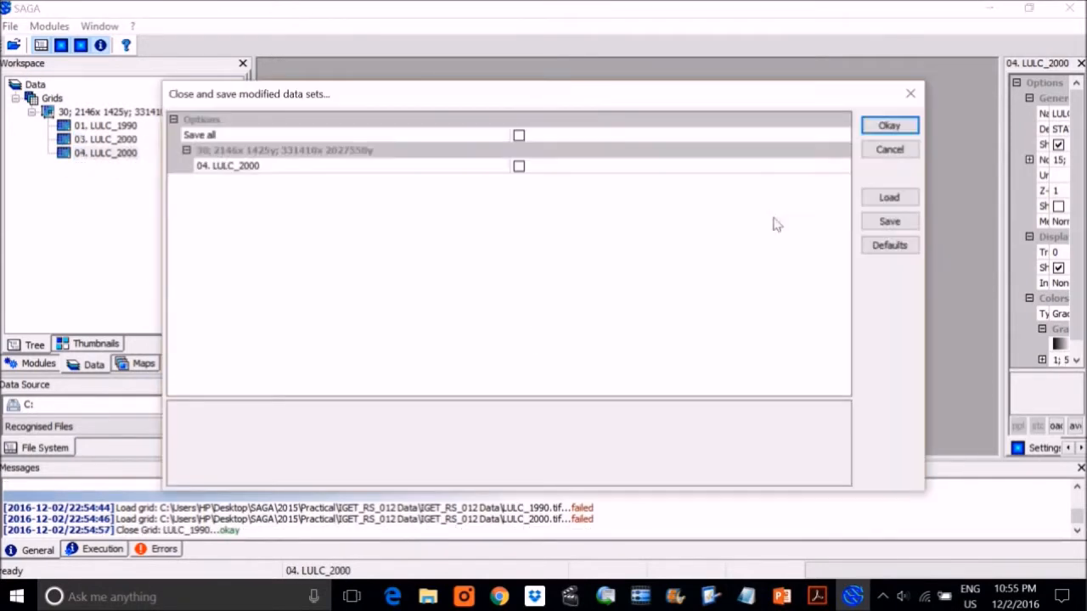
{"action": "left_click", "coordinate": [892, 126]}
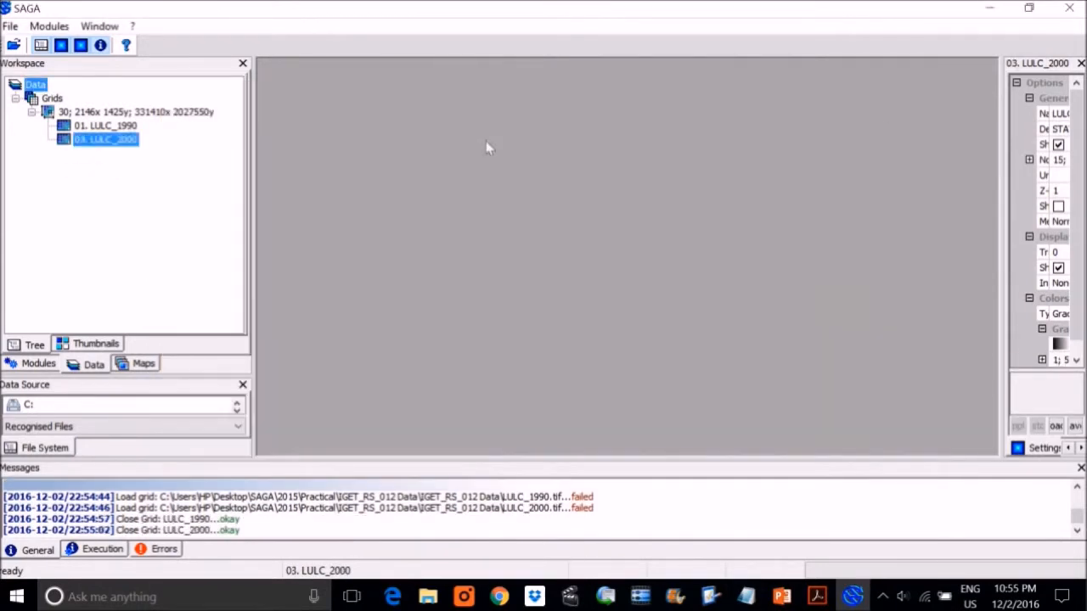
Display LULC_1990 and LULC_2000 in separate new maps and tile the two maps vertically
{"action": "double_click", "coordinate": [123, 128]}
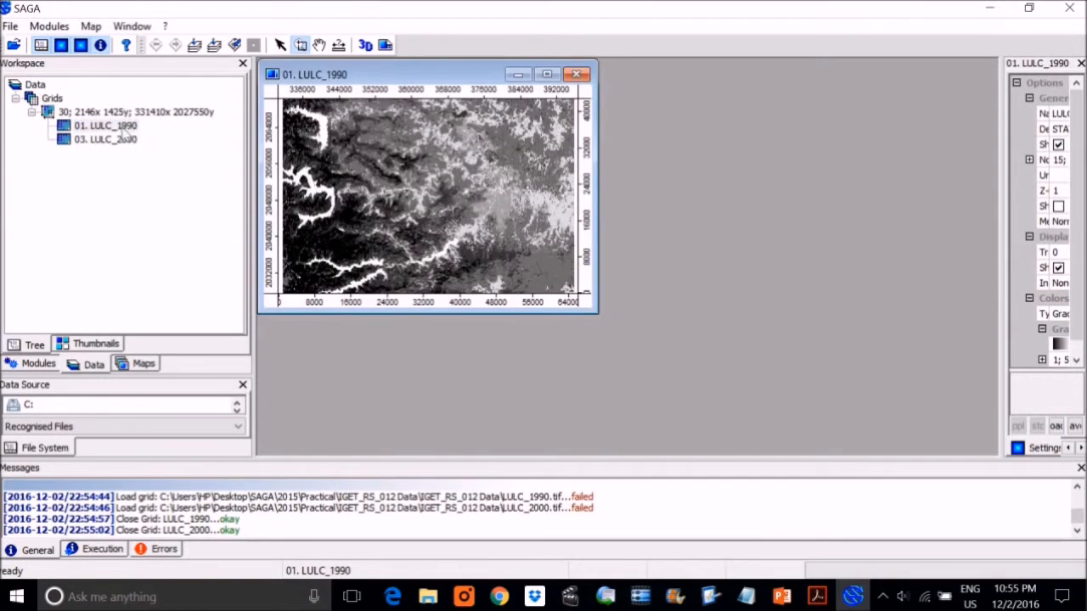
{"action": "double_click", "coordinate": [120, 142]}
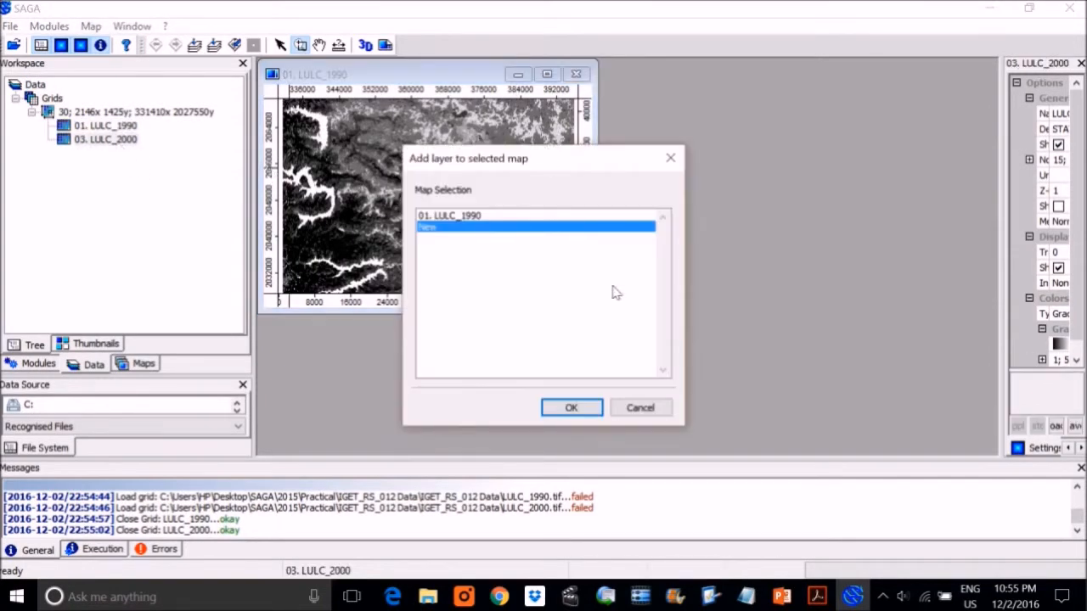
{"action": "left_click", "coordinate": [571, 408]}
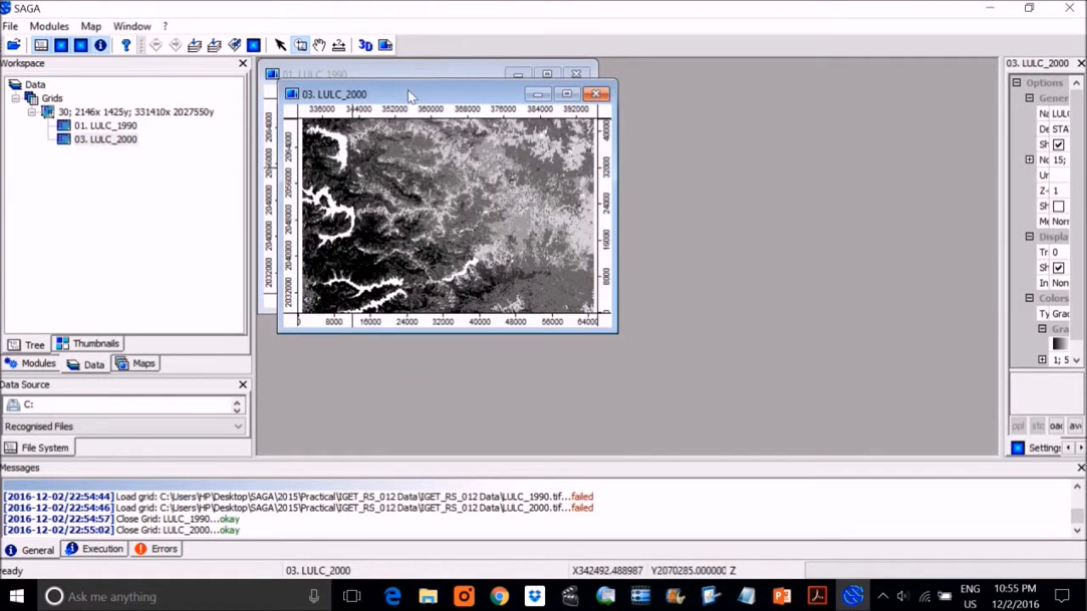
{"action": "left_click", "coordinate": [135, 25]}
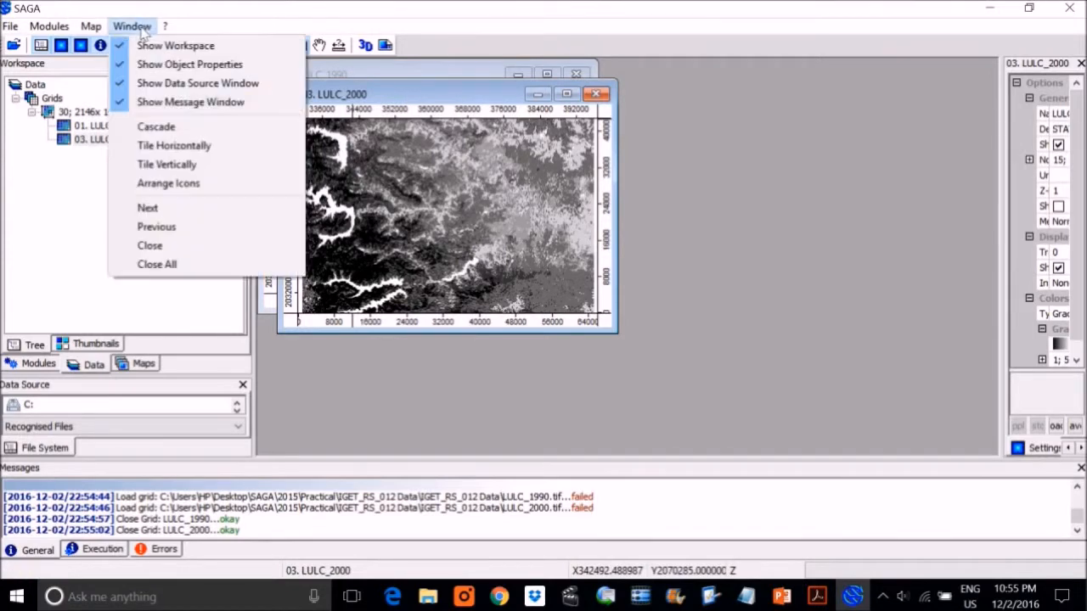
{"action": "left_click", "coordinate": [187, 165]}
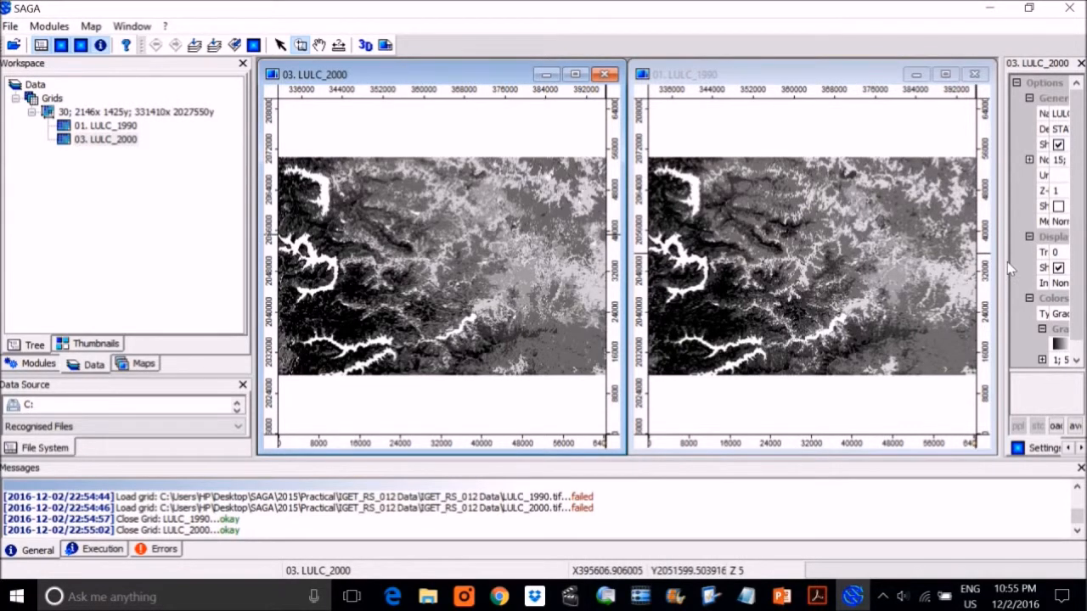
Examine the LULC_2000 grid's description, including its projection, extent, cell size and value range
{"action": "left_click_drag", "start_coordinate": [1013, 266], "coordinate": [819, 270]}
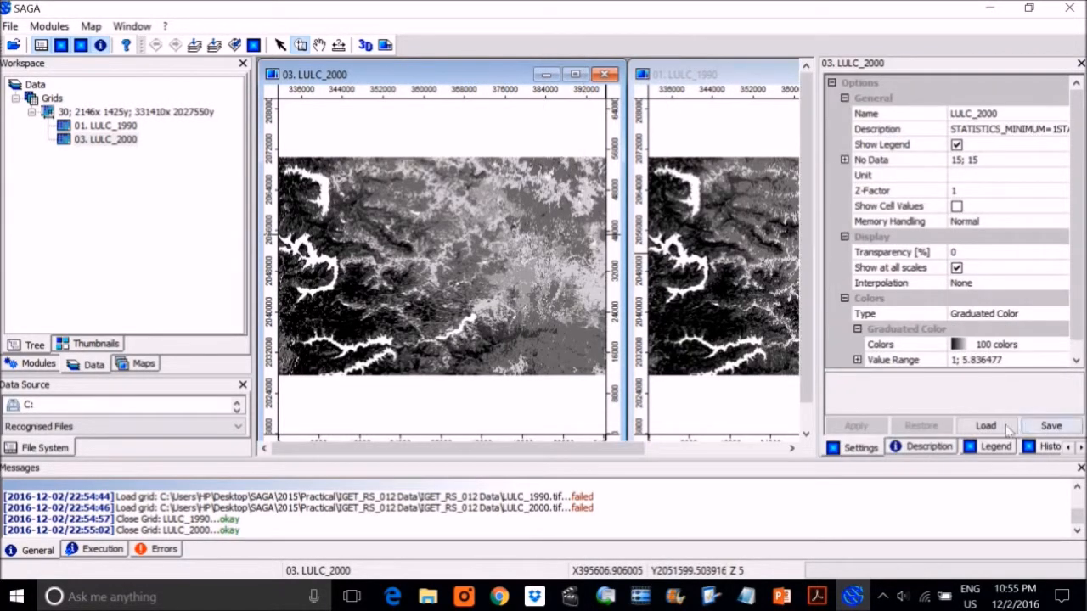
{"action": "left_click", "coordinate": [933, 448]}
{"action": "scroll", "coordinate": [949, 358], "scroll_direction": "down", "scroll_amount": 3}
{"action": "scroll", "coordinate": [949, 358], "scroll_direction": "down", "scroll_amount": 5}
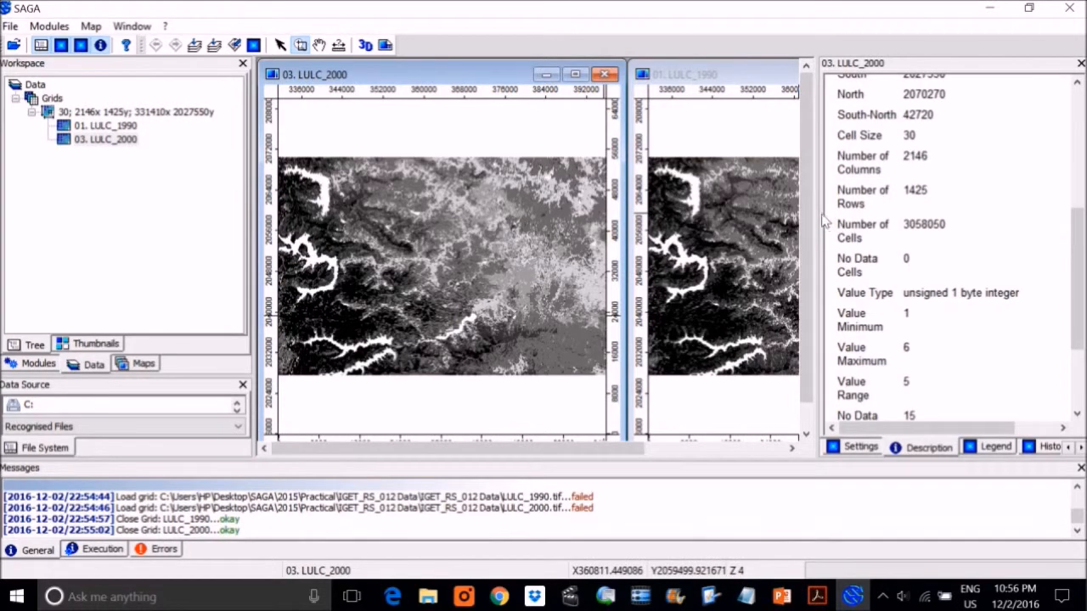
{"action": "left_click_drag", "start_coordinate": [941, 229], "coordinate": [937, 229]}
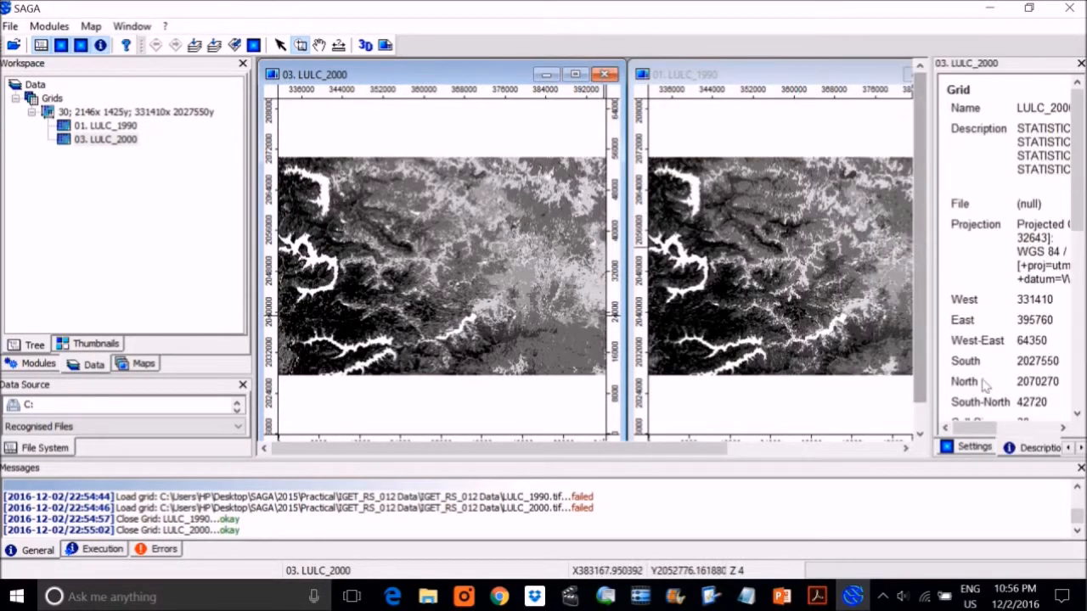
Set the colour type of the LULC_2000 grid to Lookup Table in its display settings
{"action": "left_click", "coordinate": [962, 445]}
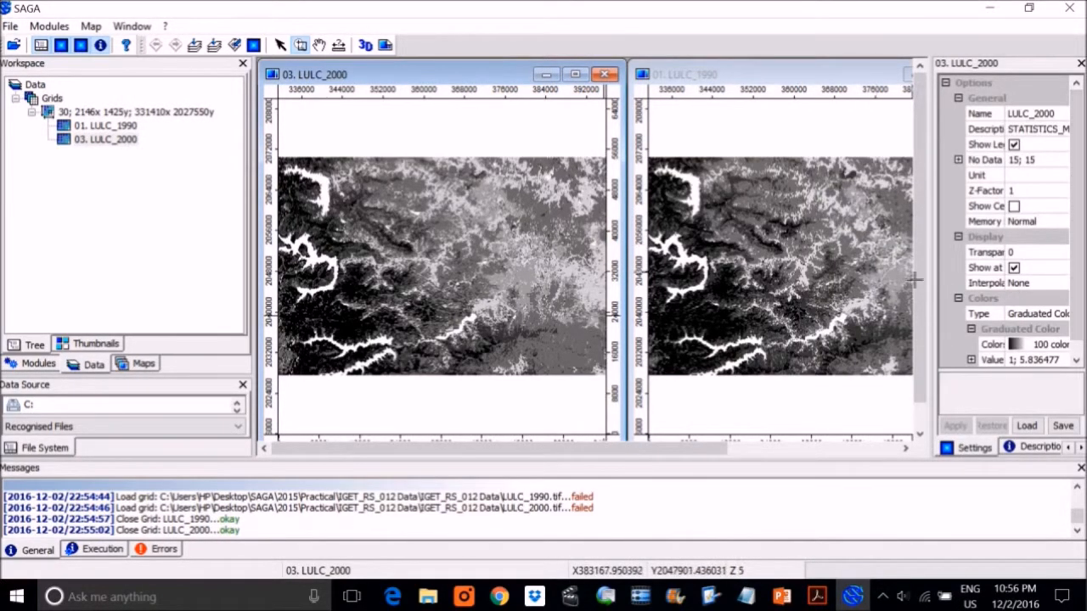
{"action": "left_click_drag", "start_coordinate": [933, 274], "coordinate": [837, 271]}
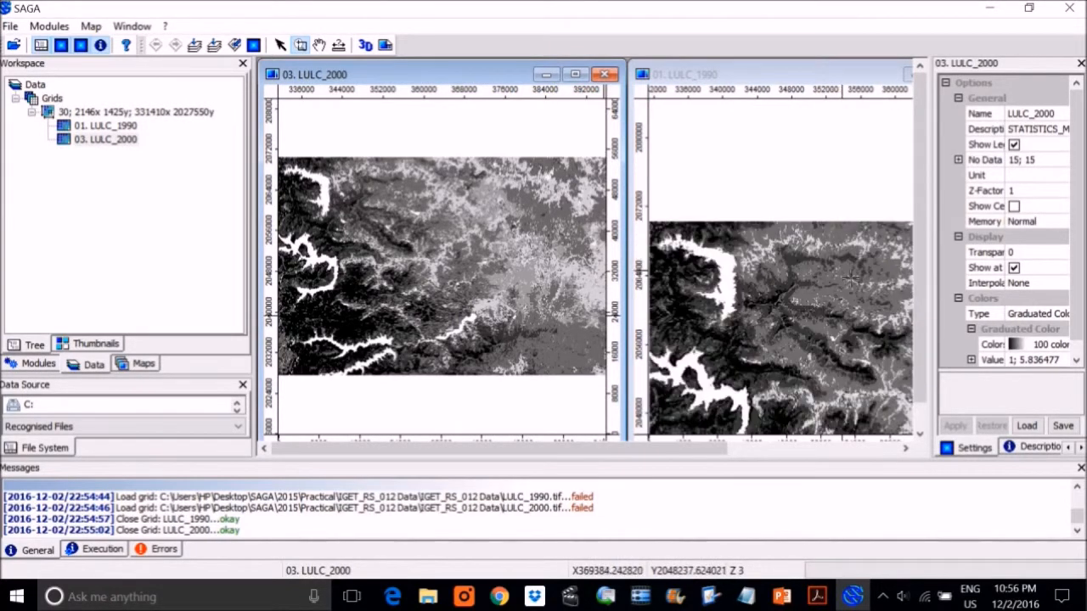
{"action": "left_click_drag", "start_coordinate": [941, 312], "coordinate": [860, 307]}
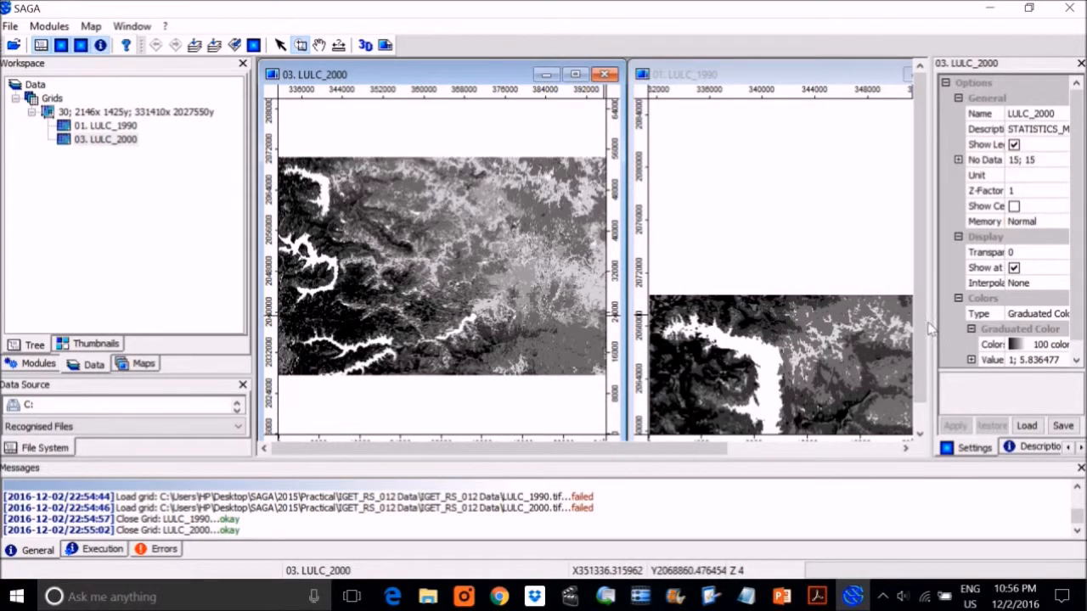
{"action": "left_click_drag", "start_coordinate": [941, 331], "coordinate": [852, 331]}
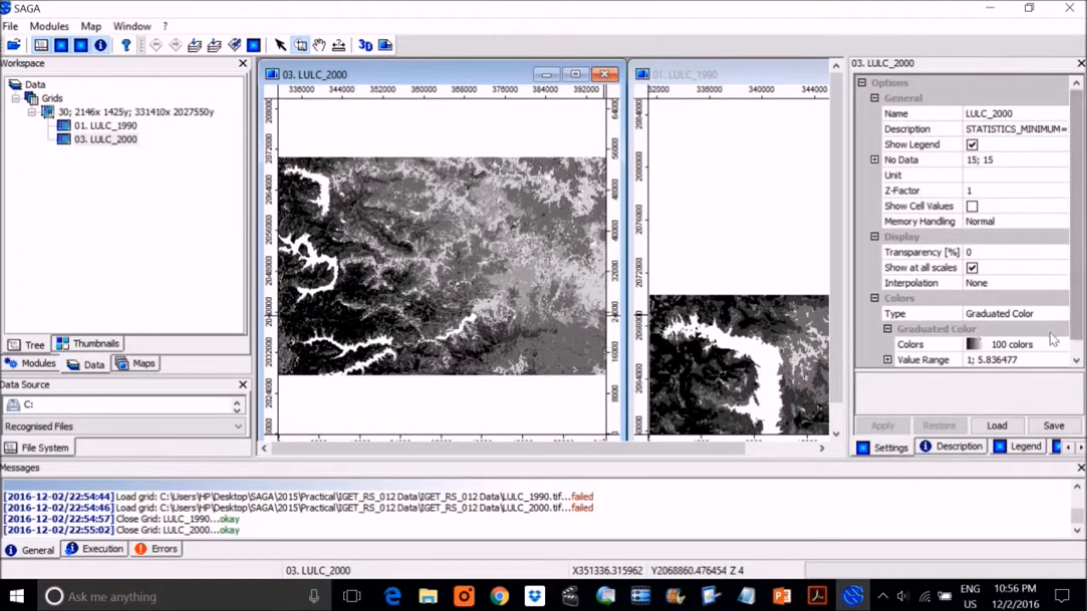
{"action": "left_click", "coordinate": [1019, 313]}
{"action": "left_click", "coordinate": [975, 342]}
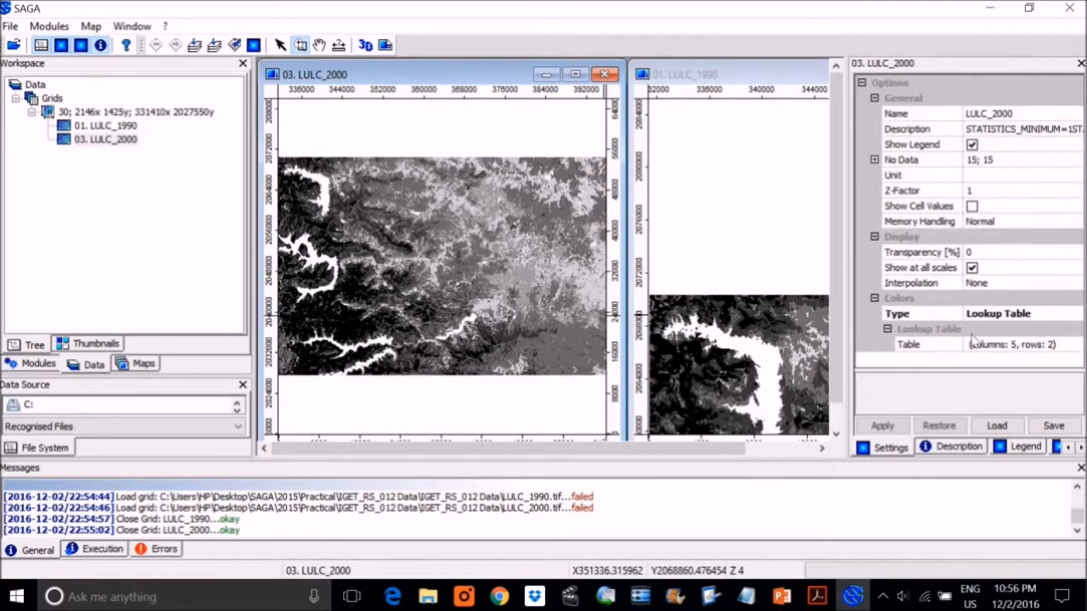
Load Lookup_Table.txt into the LULC_2000 grid's colour lookup table and apply it to the display
{"action": "left_click", "coordinate": [1005, 349]}
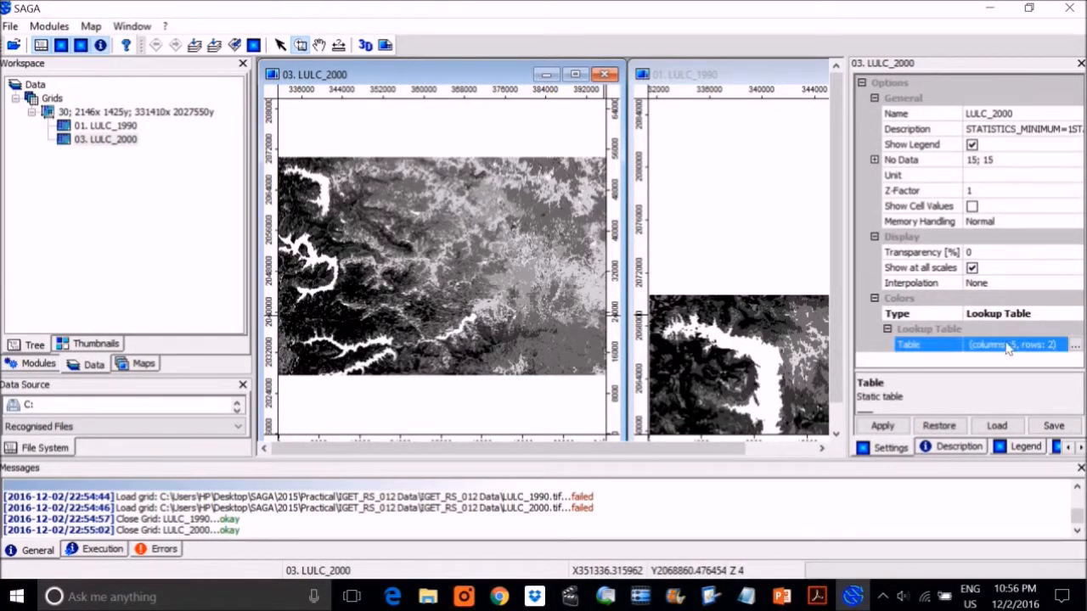
{"action": "left_click", "coordinate": [1074, 345]}
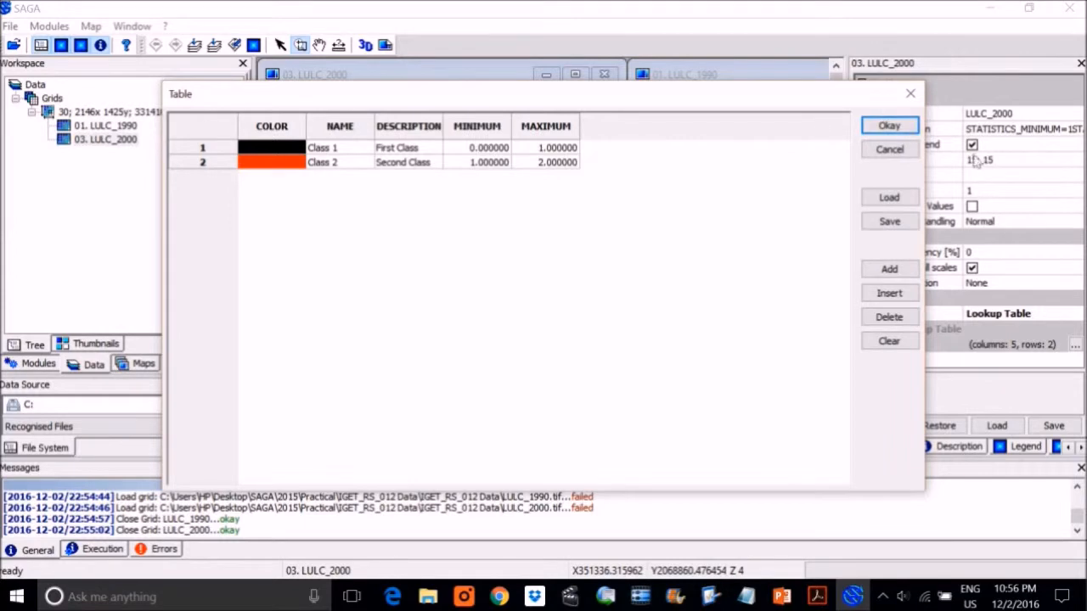
{"action": "left_click", "coordinate": [896, 199]}
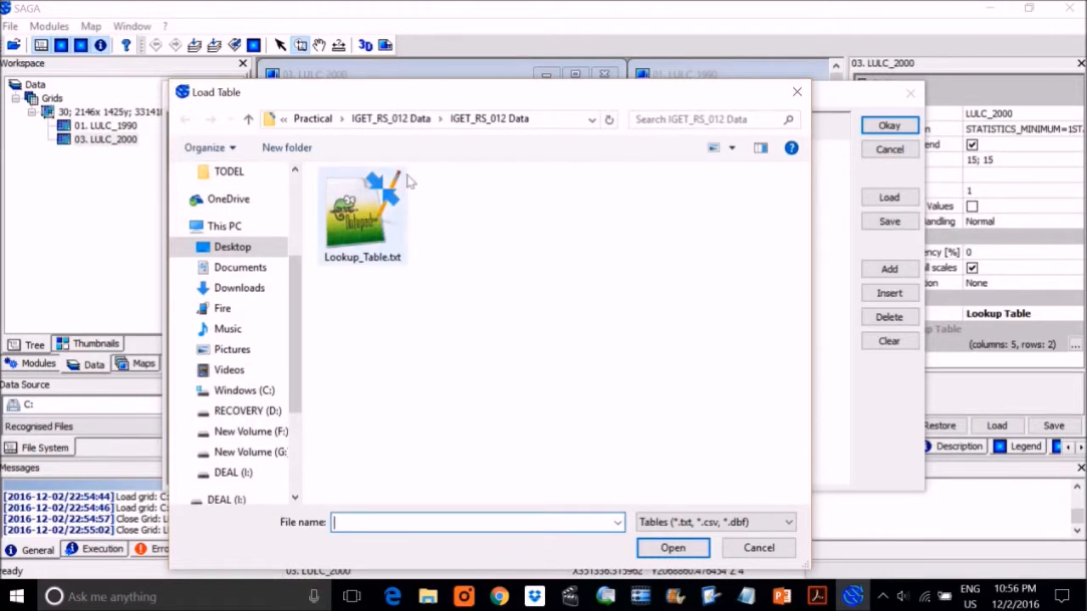
{"action": "double_click", "coordinate": [363, 210]}
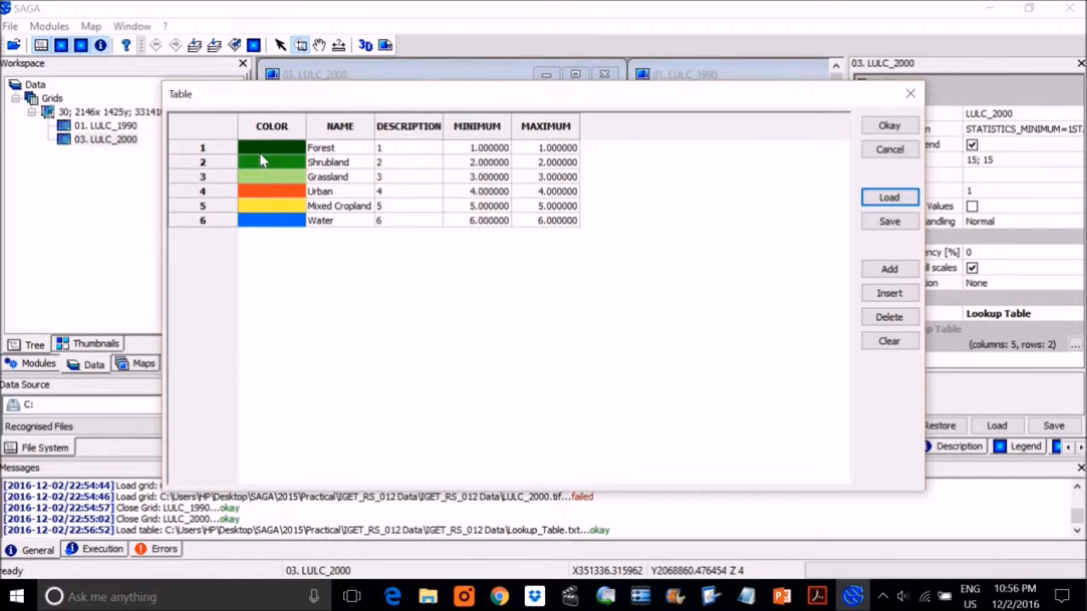
{"action": "left_click", "coordinate": [889, 126]}
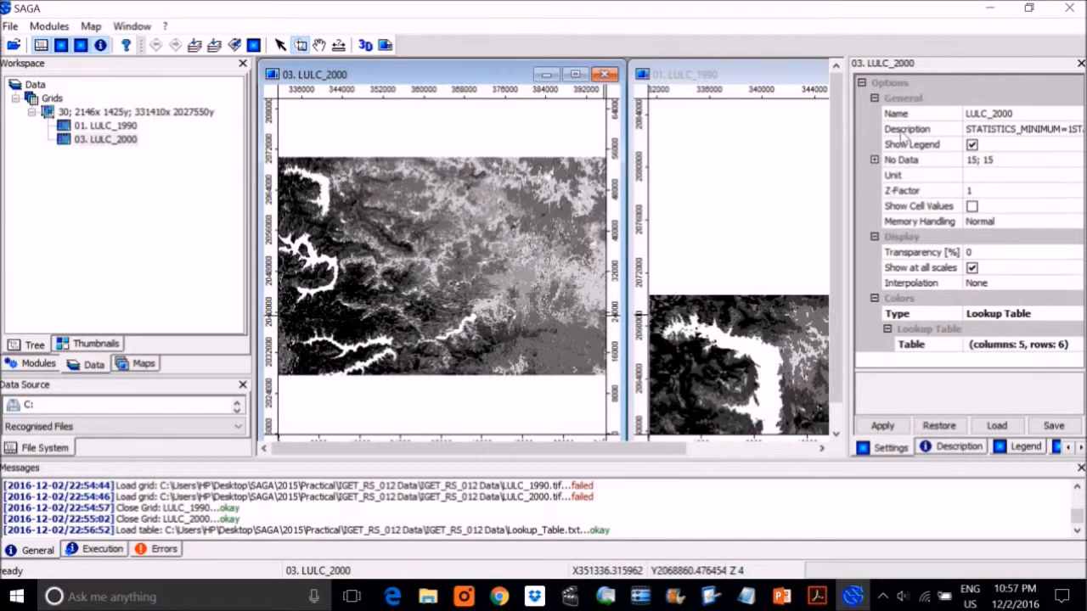
{"action": "left_click", "coordinate": [882, 426]}
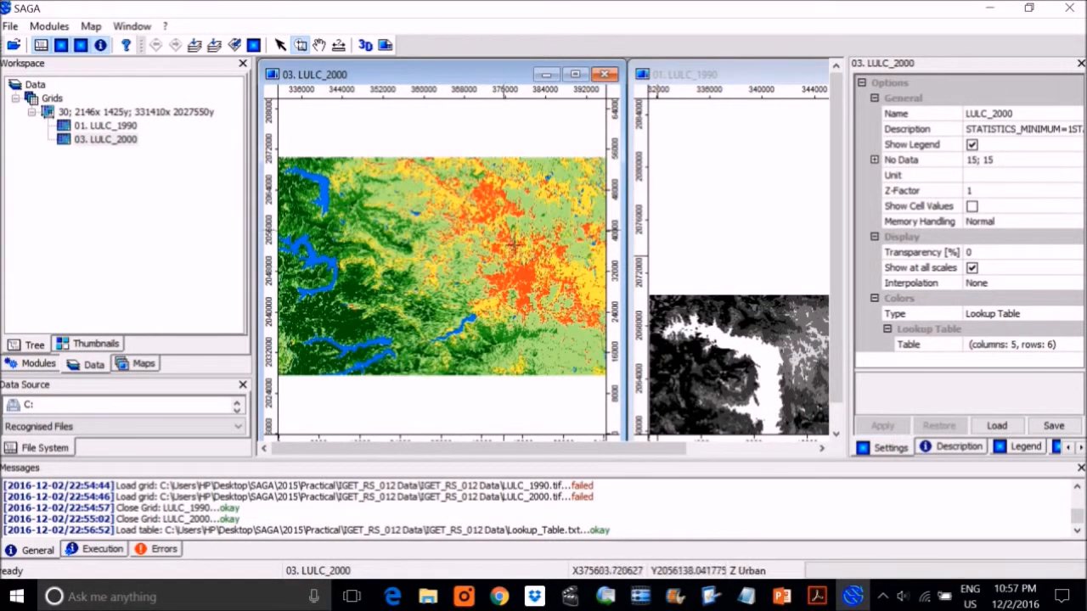
Copy the display settings of LULC_2000 to the LULC_1990 grid
{"action": "left_click_drag", "start_coordinate": [256, 295], "coordinate": [208, 296]}
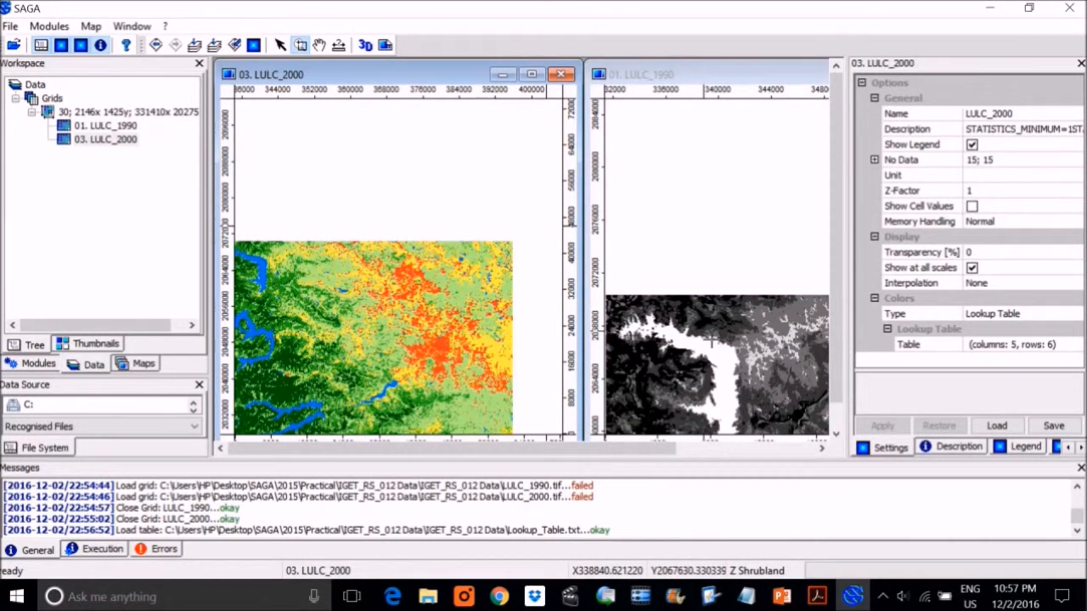
{"action": "double_click", "coordinate": [120, 127]}
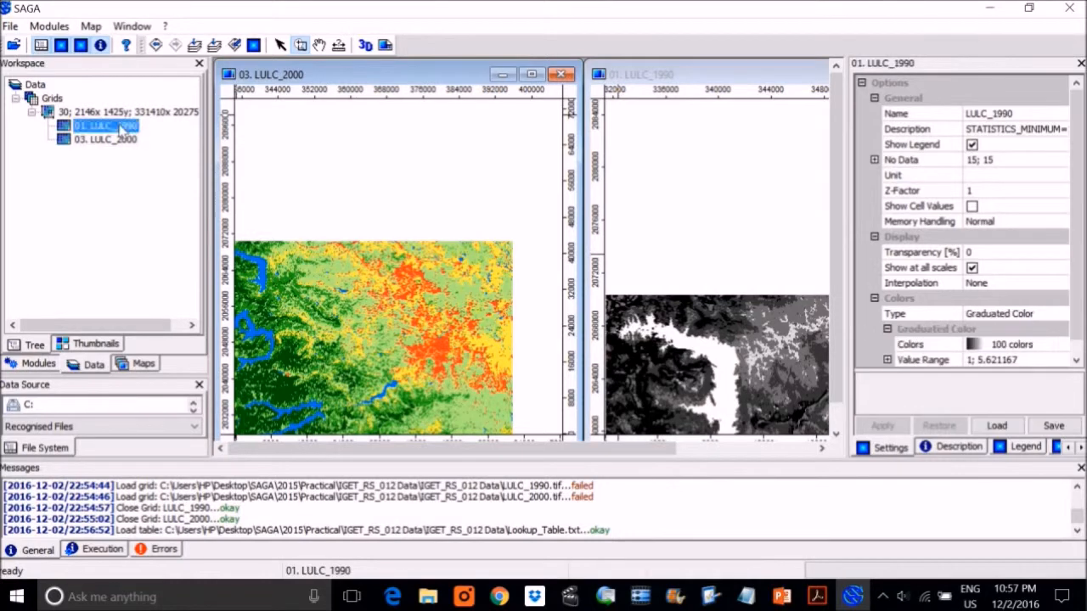
{"action": "left_click", "coordinate": [641, 408]}
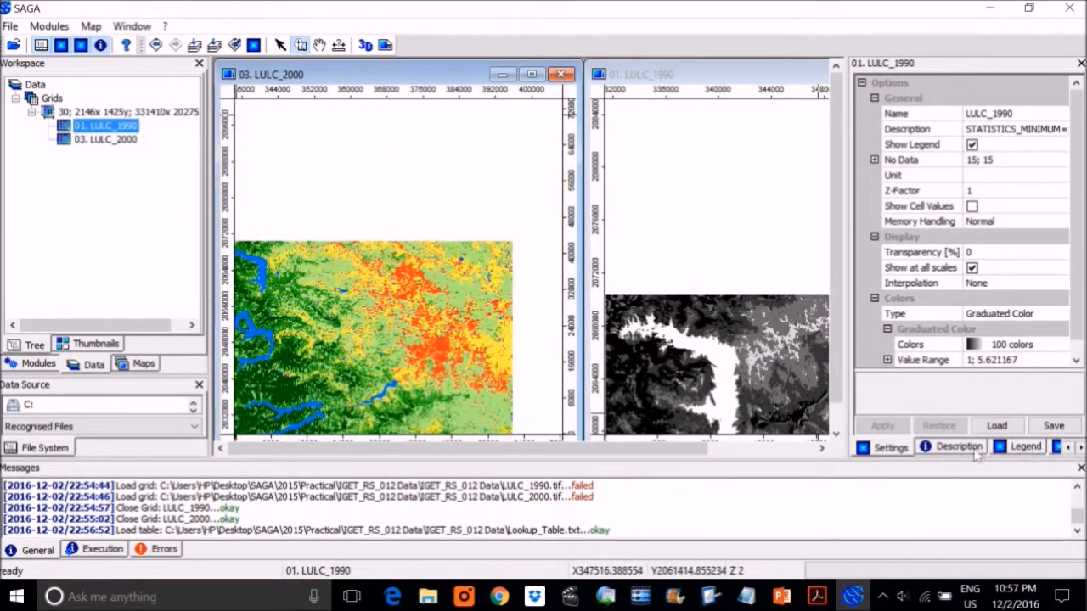
{"action": "left_click", "coordinate": [901, 452]}
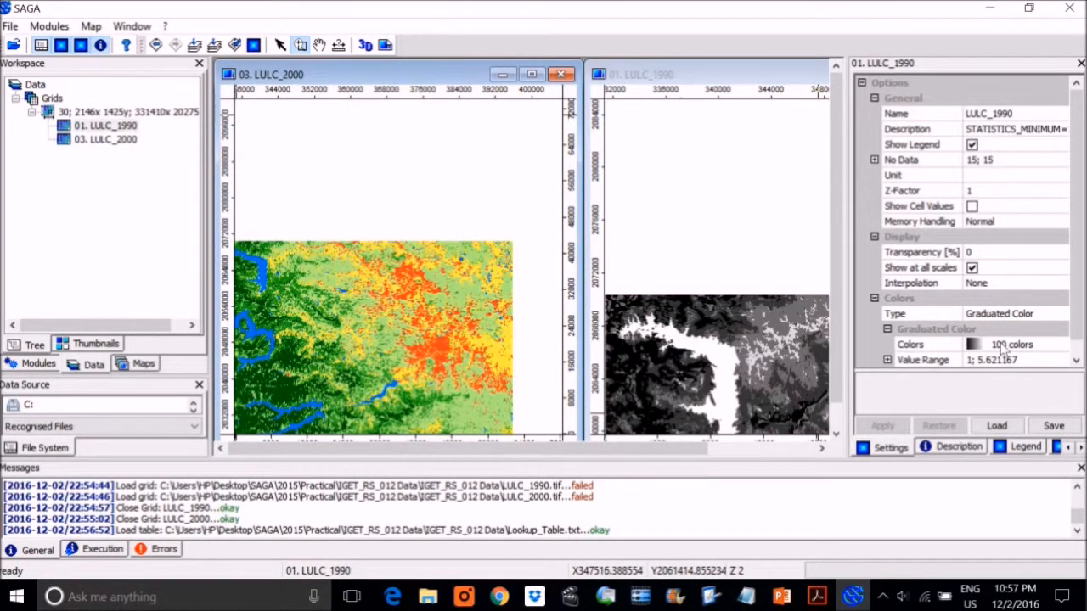
{"action": "right_click", "coordinate": [127, 125]}
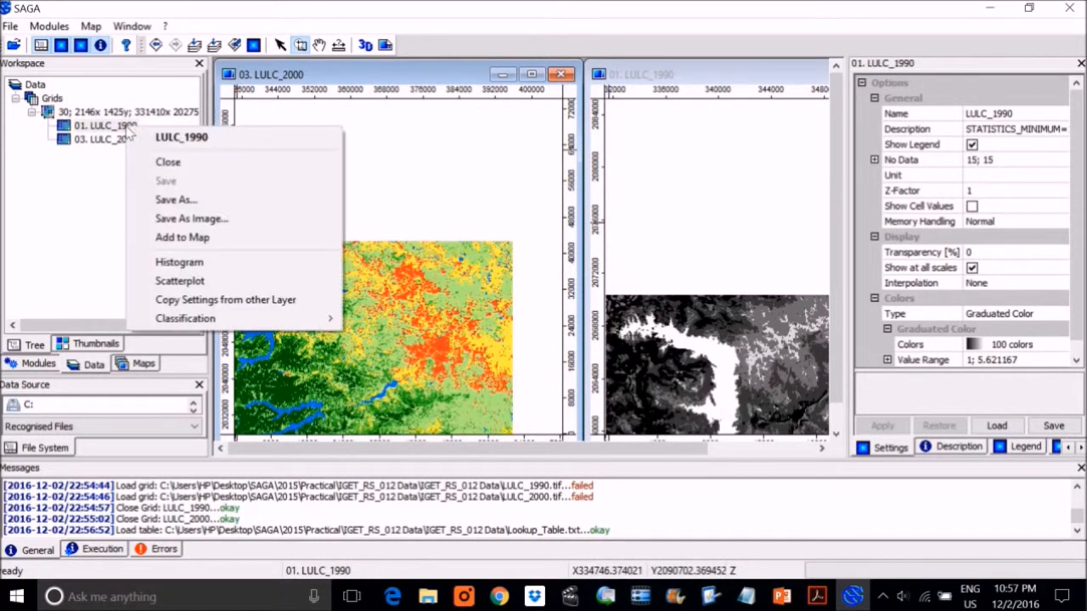
{"action": "left_click", "coordinate": [234, 301]}
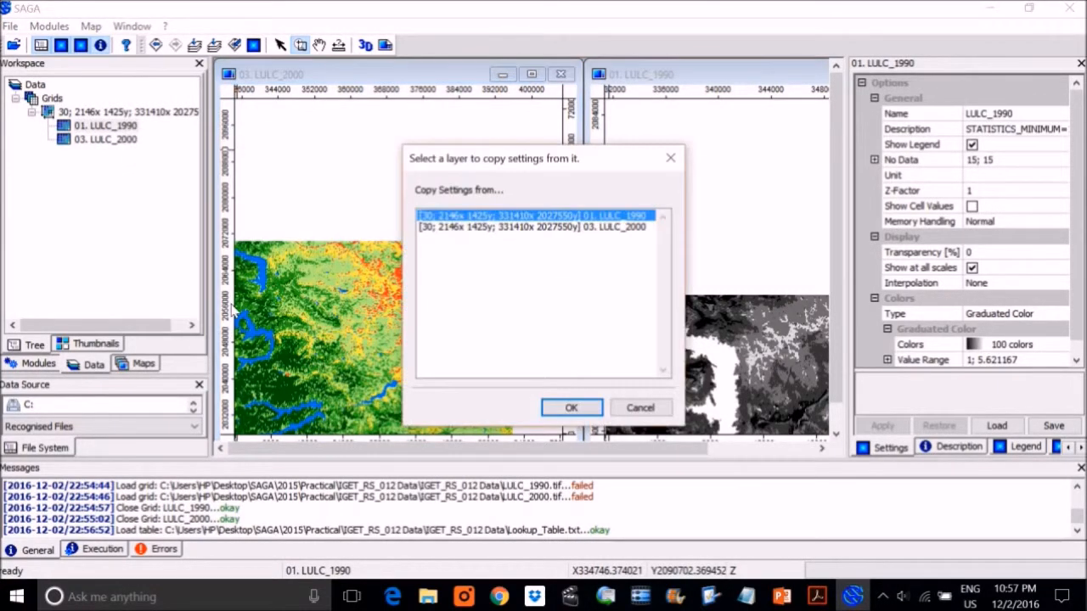
{"action": "left_click", "coordinate": [609, 227]}
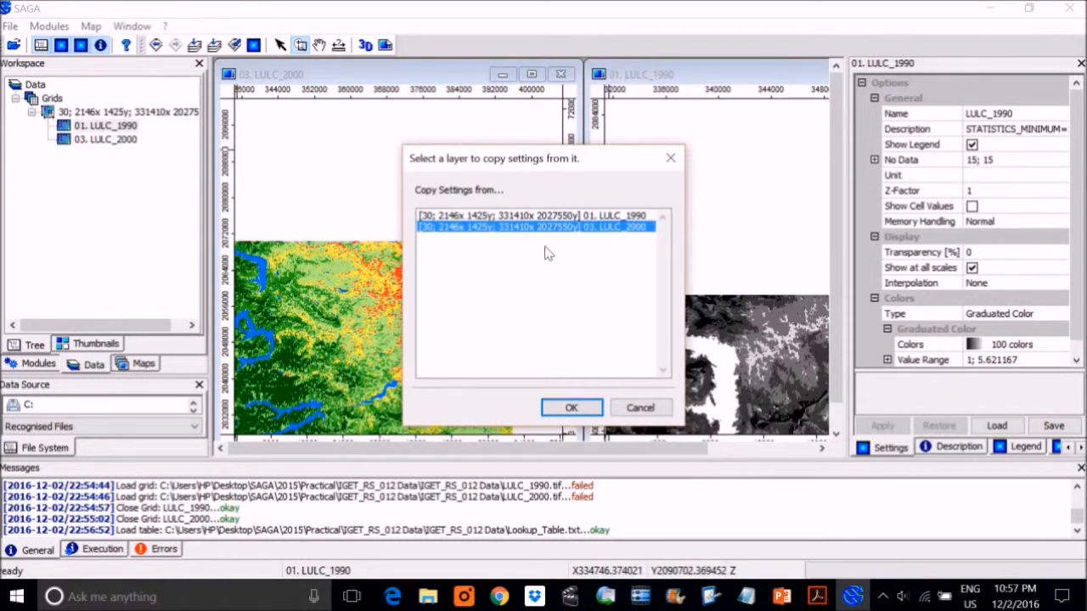
{"action": "left_click", "coordinate": [571, 409]}
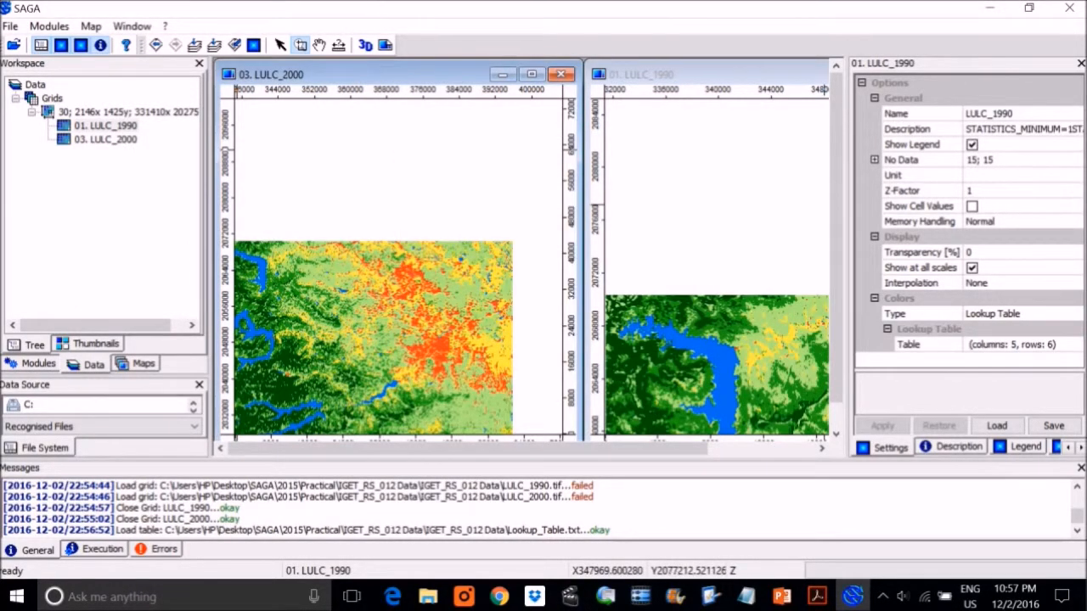
Tile the LULC_2000 and LULC_1990 maps vertically, with both grids shown at full extent
{"action": "left_click", "coordinate": [136, 27]}
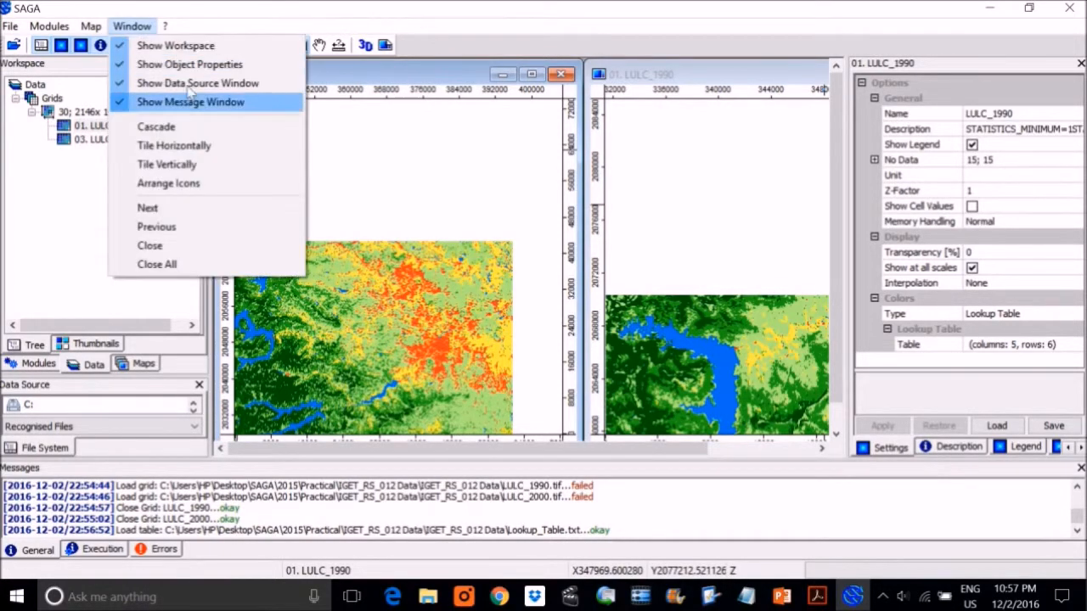
{"action": "left_click", "coordinate": [186, 164]}
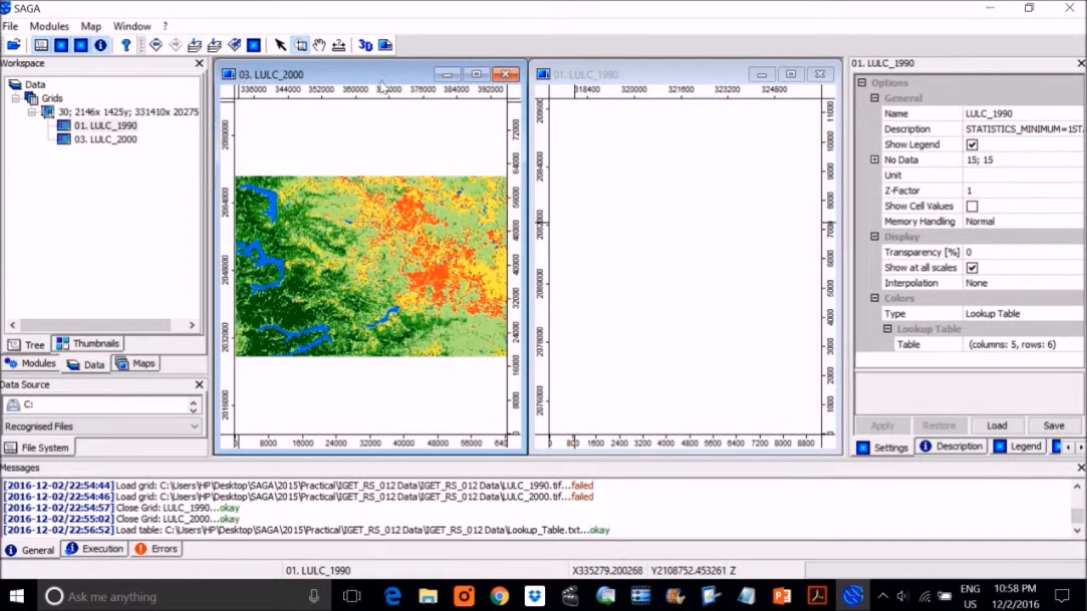
{"action": "left_click", "coordinate": [686, 89]}
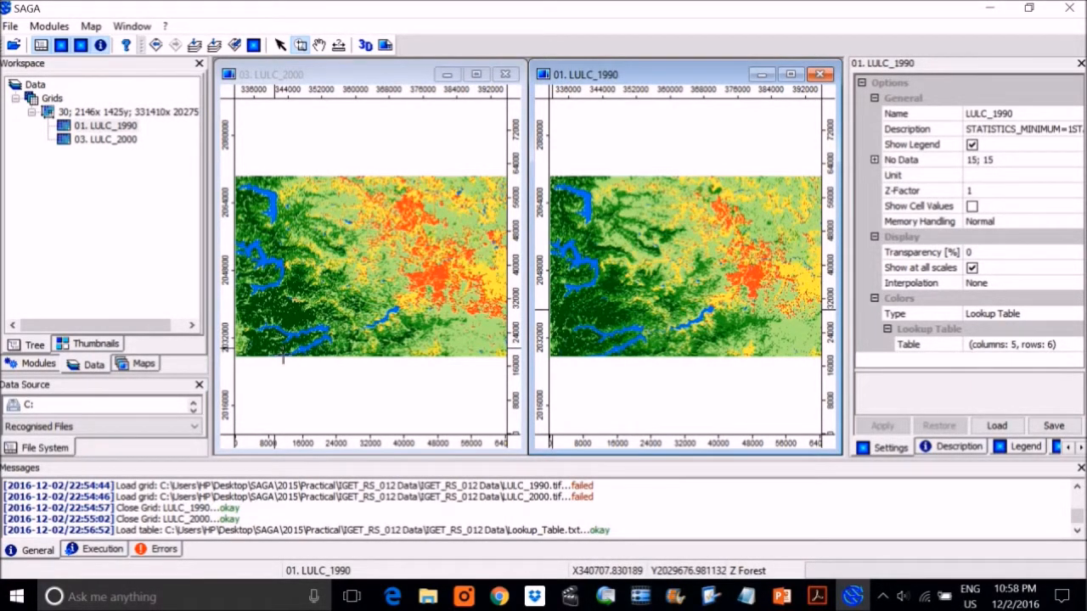
Move the LULC_2000 layer into the LULC_1990 map and tile the remaining map window across the work area
{"action": "left_click", "coordinate": [136, 365]}
{"action": "left_click_drag", "start_coordinate": [95, 141], "coordinate": [107, 113]}
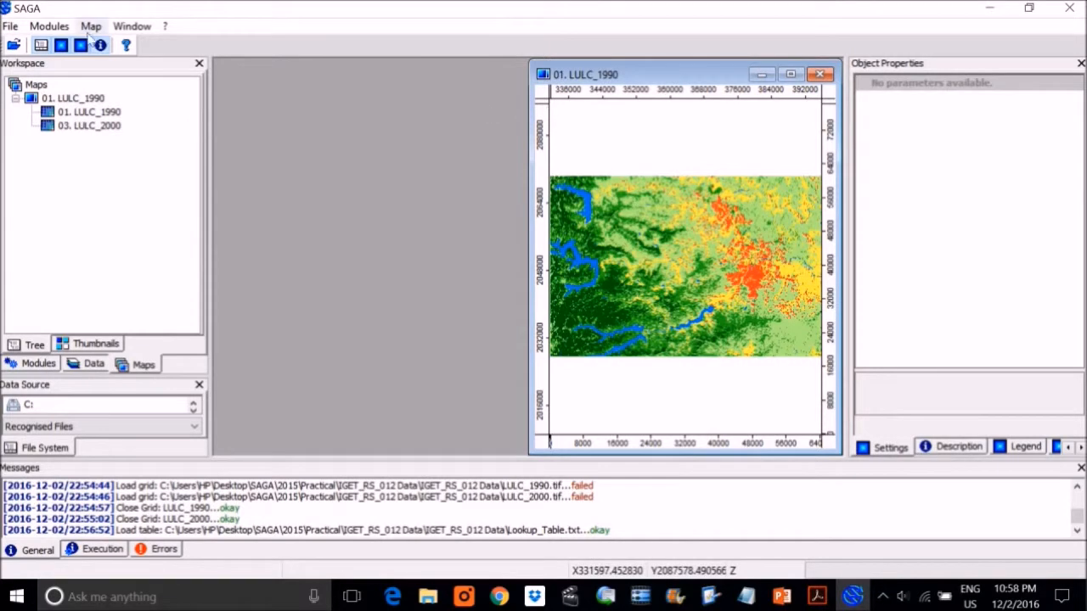
{"action": "double_click", "coordinate": [683, 76]}
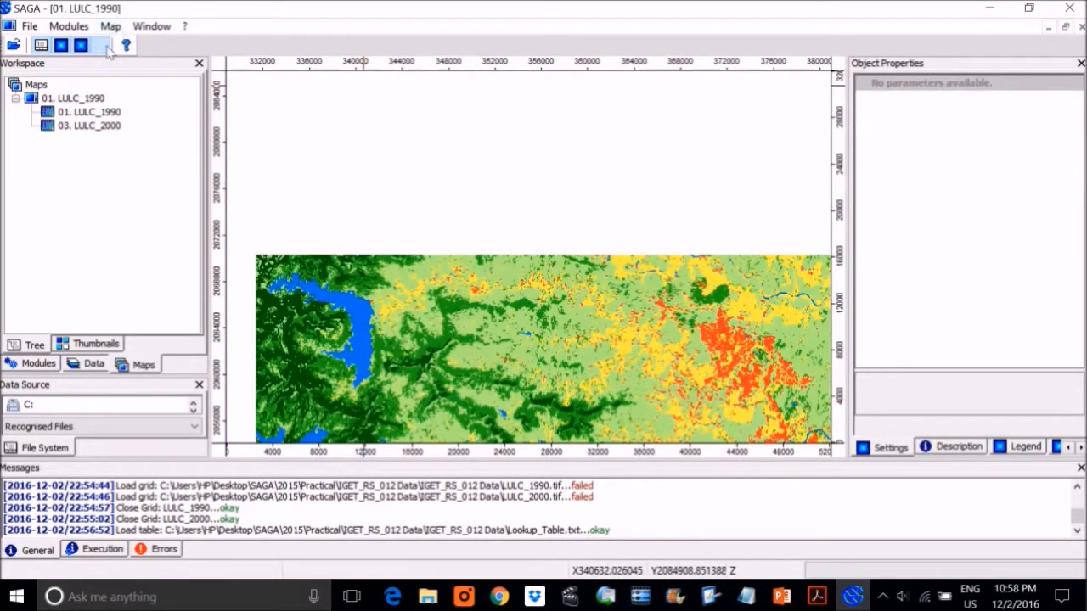
{"action": "left_click", "coordinate": [89, 98]}
{"action": "left_click", "coordinate": [151, 26]}
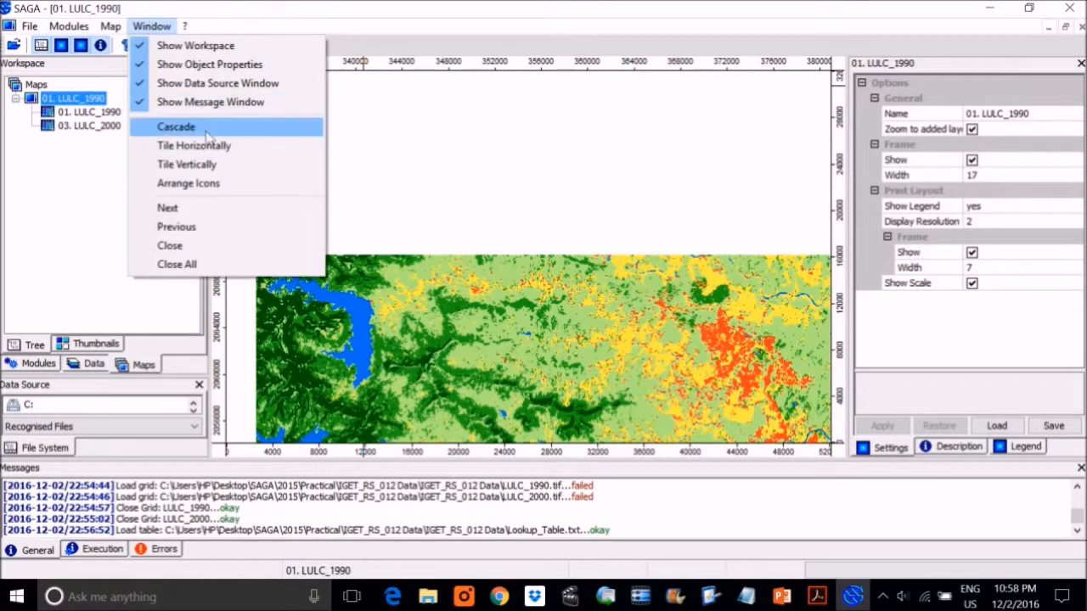
{"action": "left_click", "coordinate": [187, 164]}
{"action": "scroll", "coordinate": [601, 244], "scroll_direction": "down", "scroll_amount": 2}
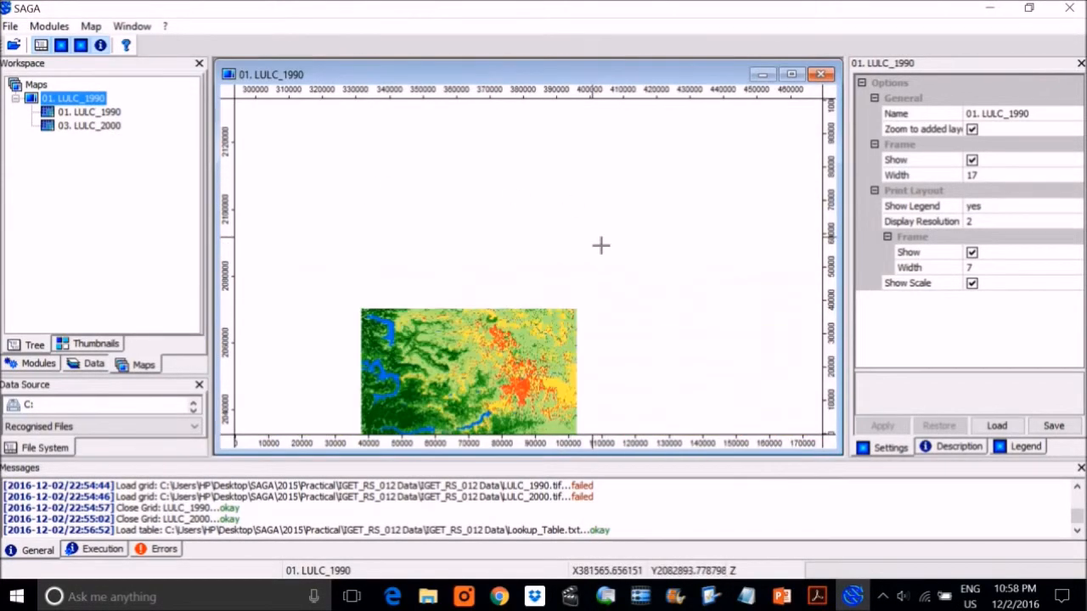
{"action": "scroll", "coordinate": [601, 244], "scroll_direction": "up", "scroll_amount": 1}
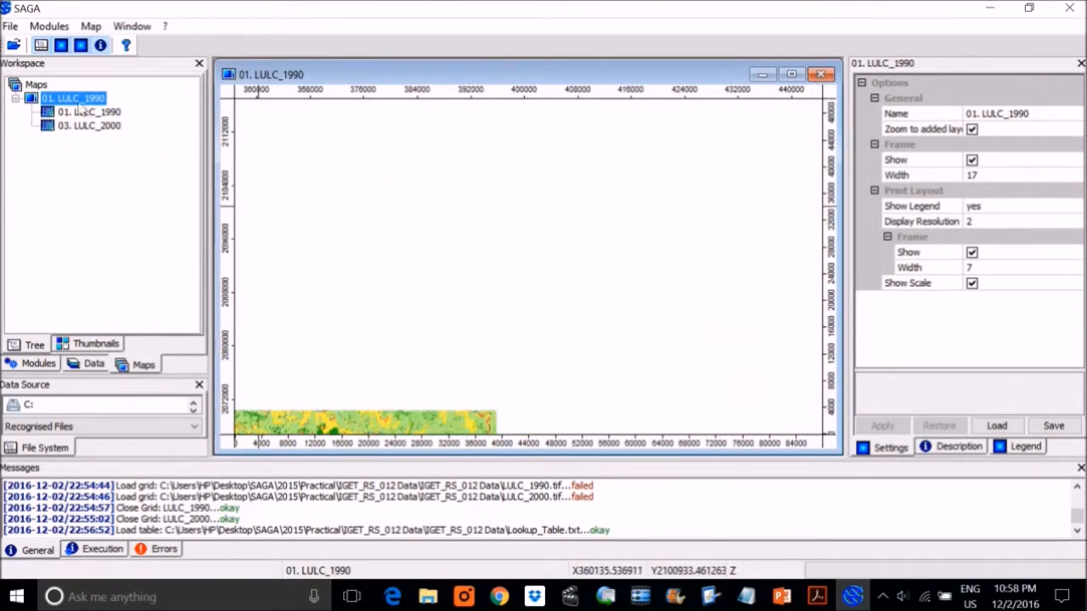
{"action": "left_click", "coordinate": [101, 364]}
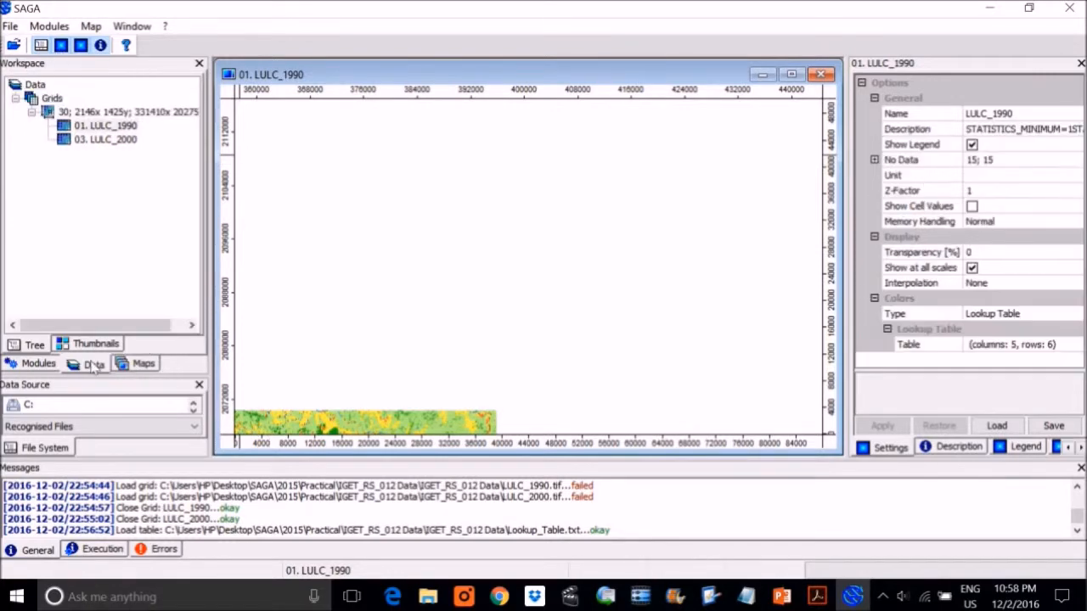
{"action": "right_click", "coordinate": [124, 127]}
{"action": "left_click", "coordinate": [94, 160]}
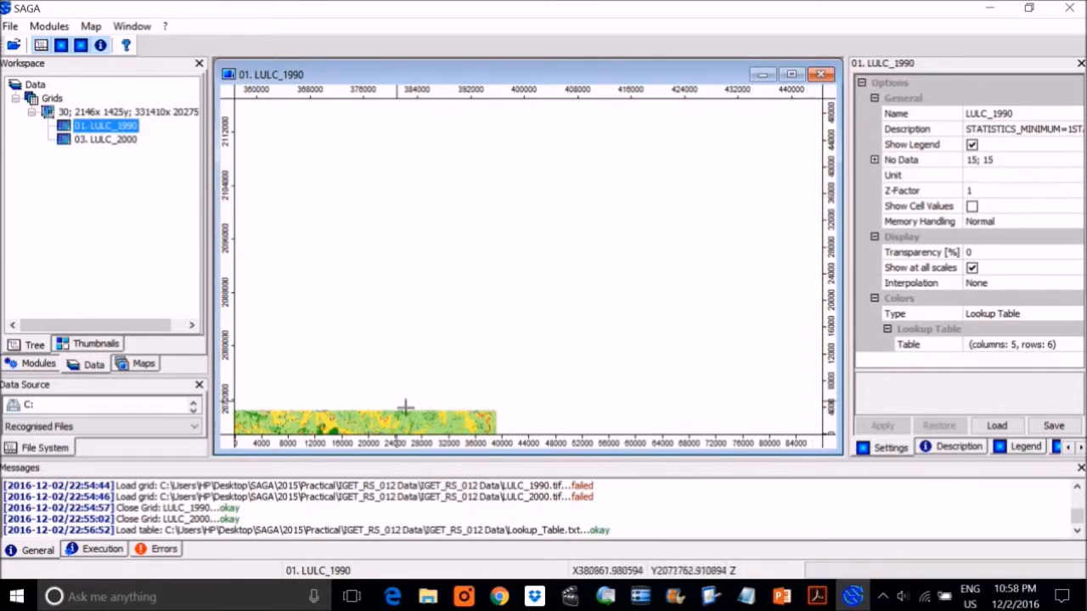
{"action": "right_click", "coordinate": [126, 126]}
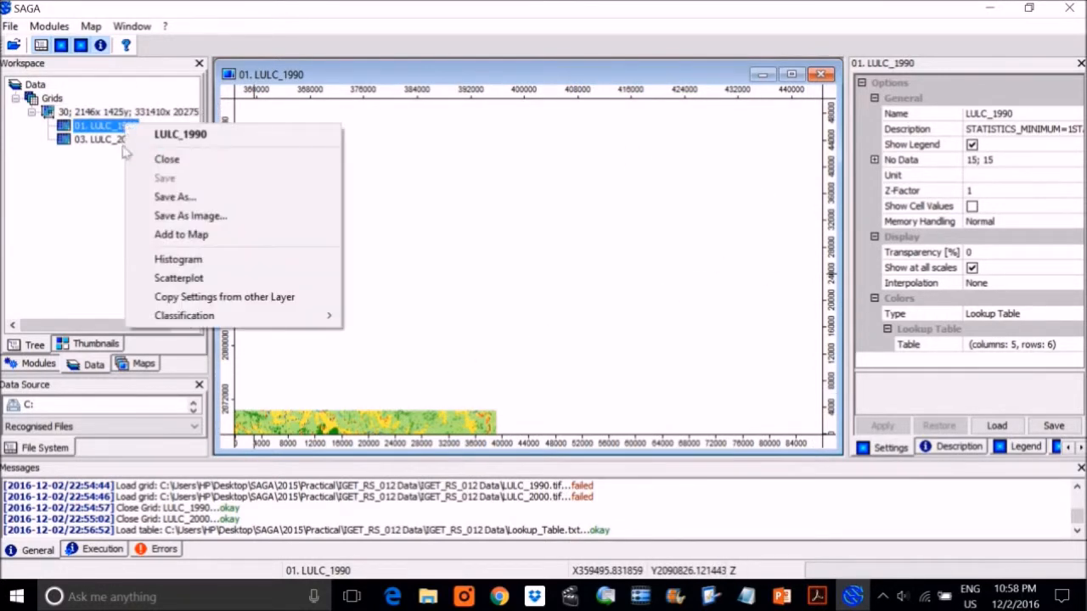
{"action": "left_click", "coordinate": [93, 187]}
{"action": "left_click", "coordinate": [135, 365]}
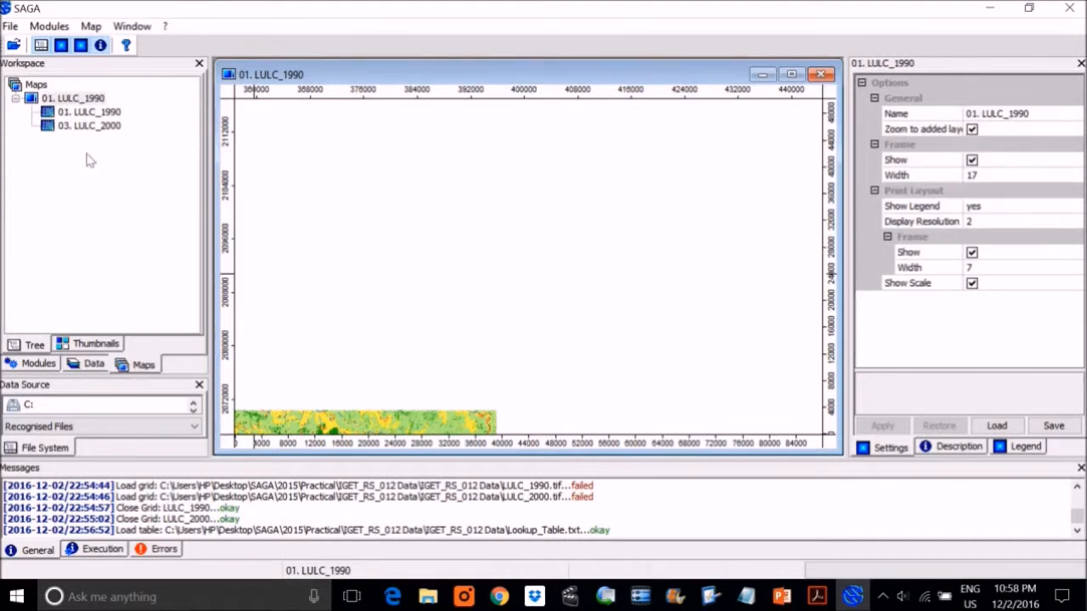
{"action": "left_click", "coordinate": [102, 112]}
{"action": "right_click", "coordinate": [101, 112]}
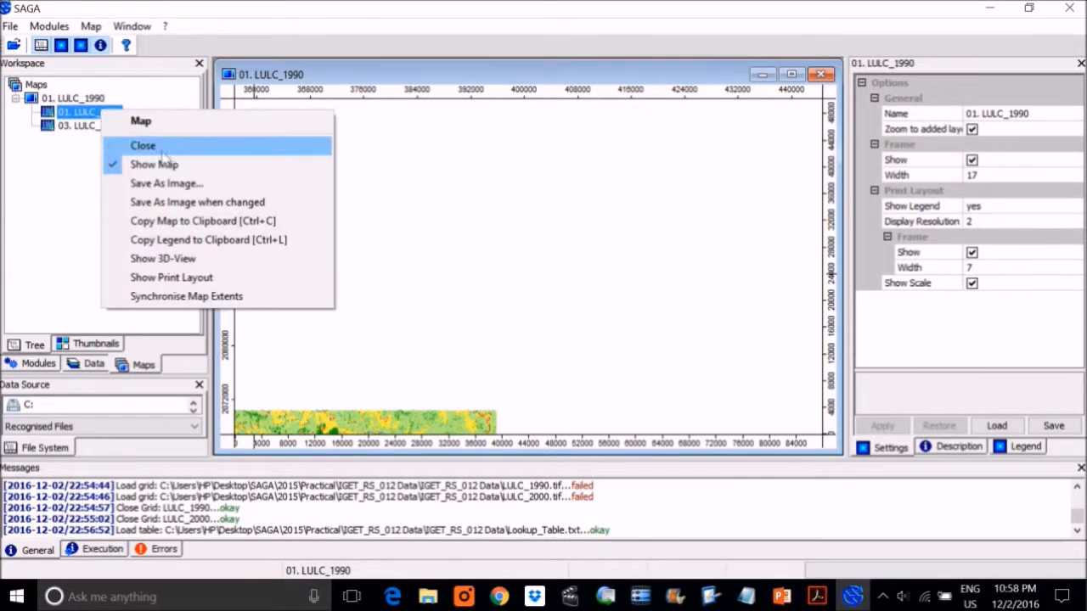
{"action": "left_click", "coordinate": [164, 161]}
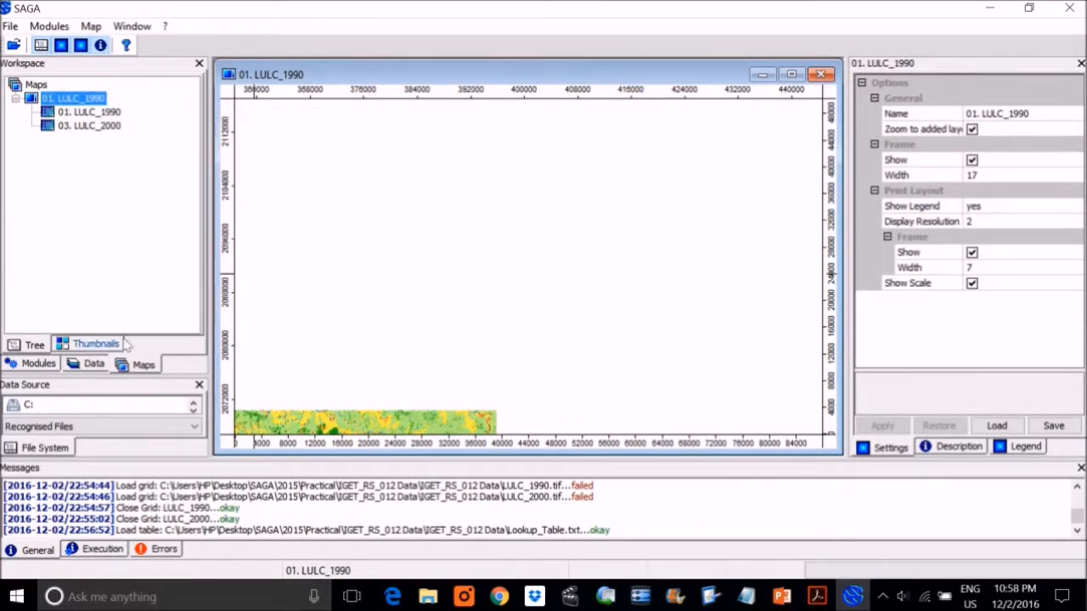
{"action": "left_click", "coordinate": [93, 364]}
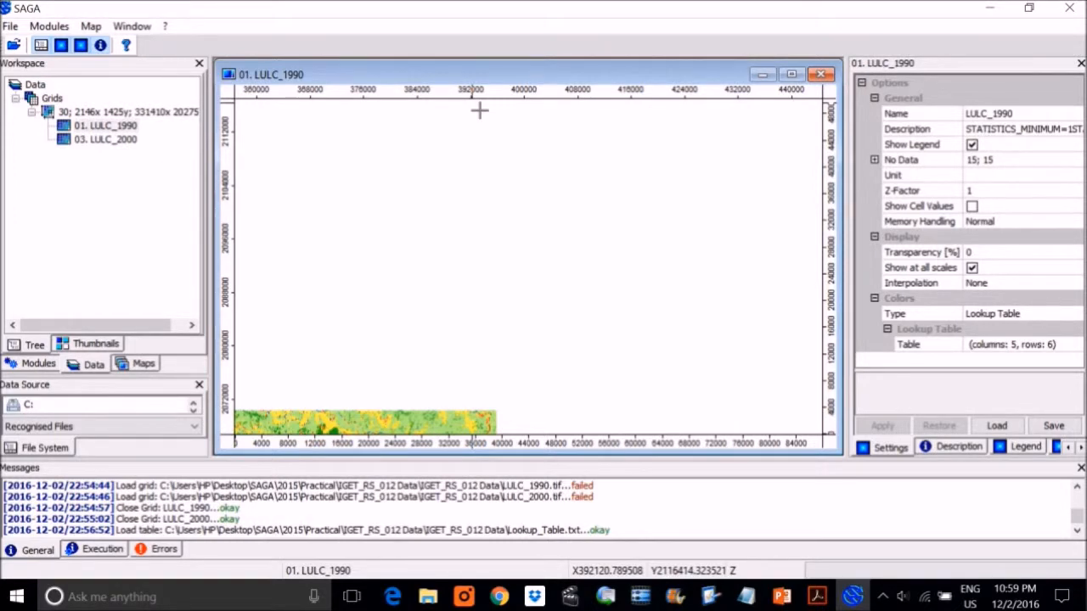
Zoom the combined LULC_1990 map to the extent of its active layer
{"action": "scroll", "coordinate": [423, 139], "scroll_direction": "down", "scroll_amount": 3}
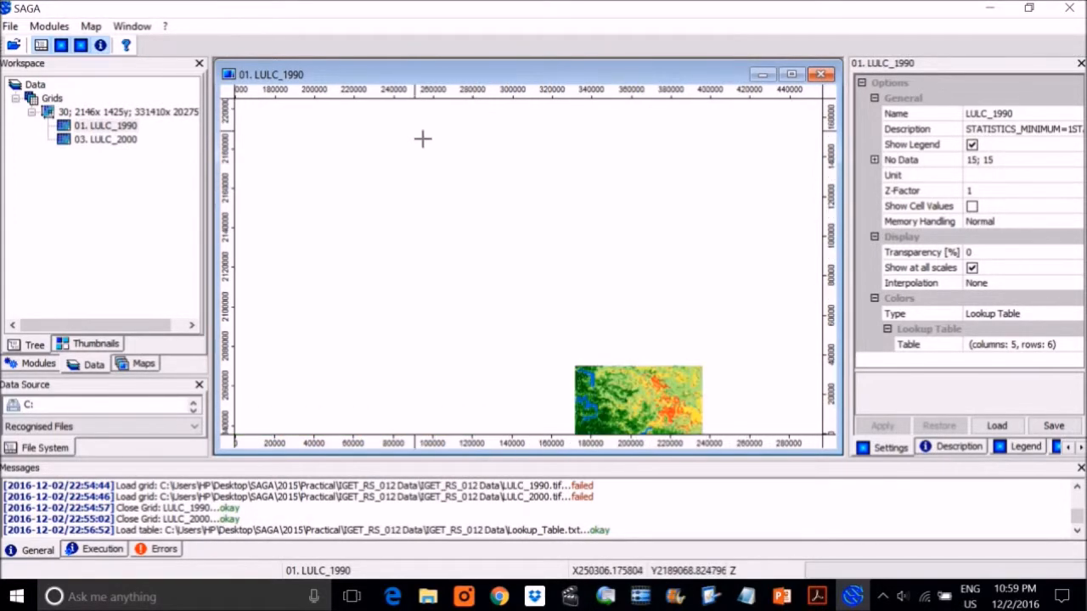
{"action": "left_click", "coordinate": [131, 26]}
{"action": "mouse_move", "coordinate": [98, 26]}
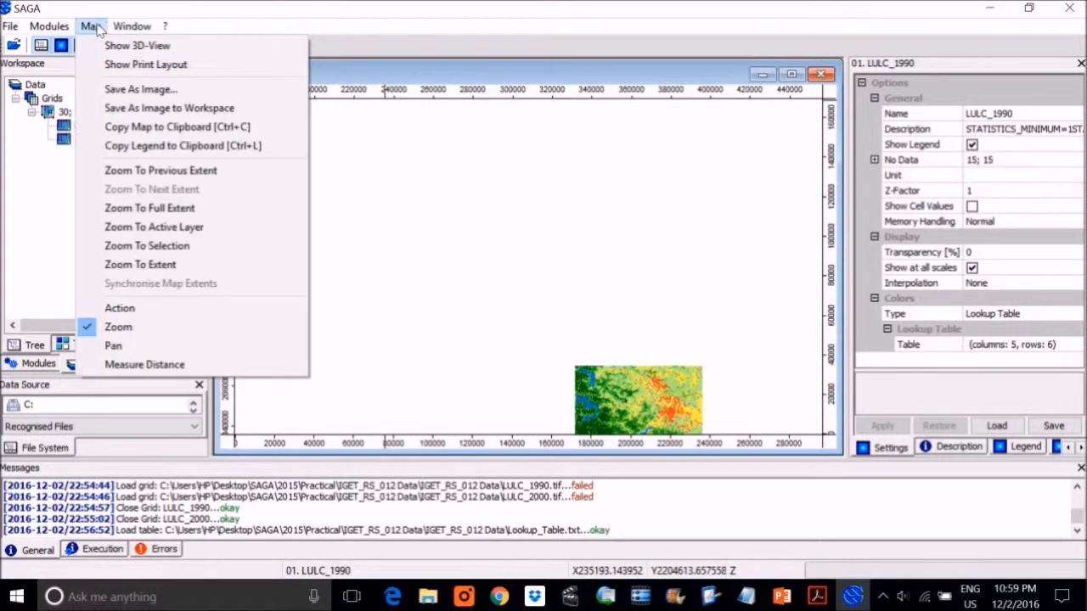
{"action": "left_click", "coordinate": [208, 226]}
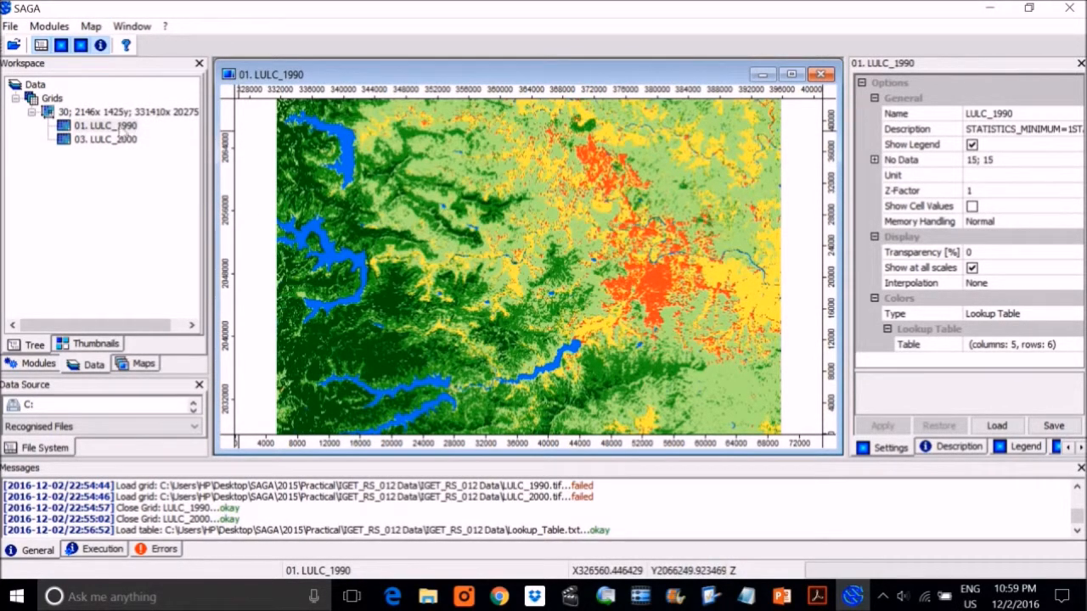
Hide the LULC_1990 layer in the combined map to reveal the LULC_2000 layer beneath it
{"action": "right_click", "coordinate": [102, 127]}
{"action": "left_click", "coordinate": [86, 151]}
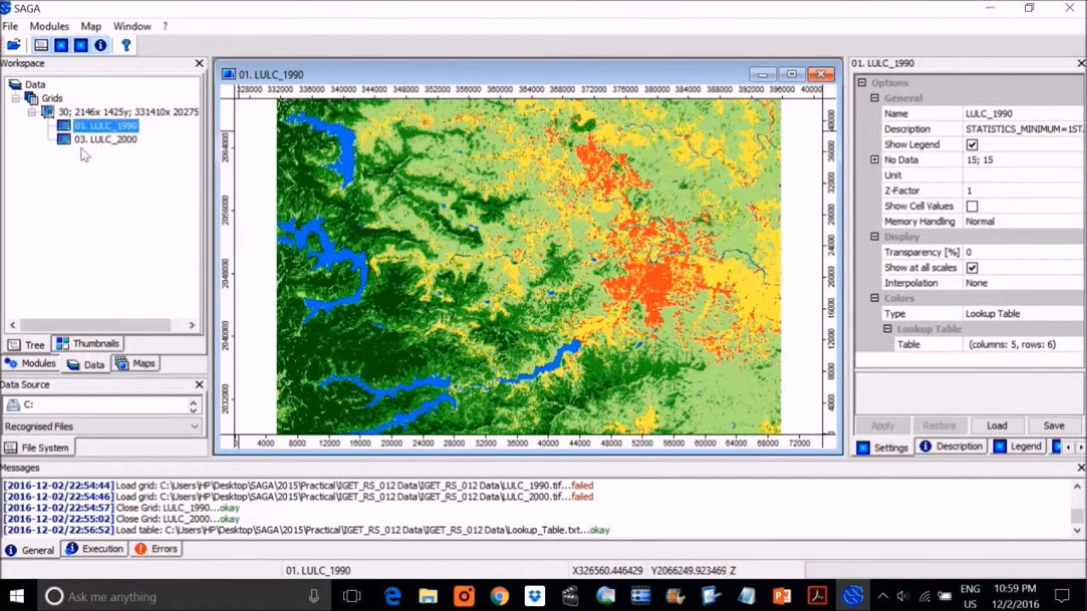
{"action": "left_click", "coordinate": [124, 367]}
{"action": "left_click", "coordinate": [117, 113]}
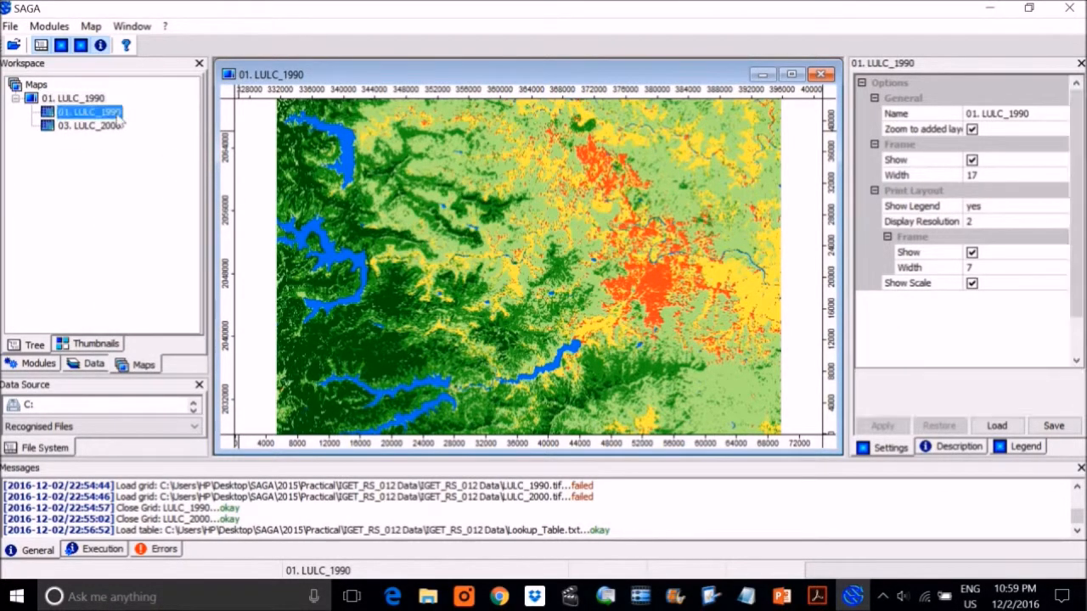
{"action": "right_click", "coordinate": [85, 113]}
{"action": "left_click", "coordinate": [169, 162]}
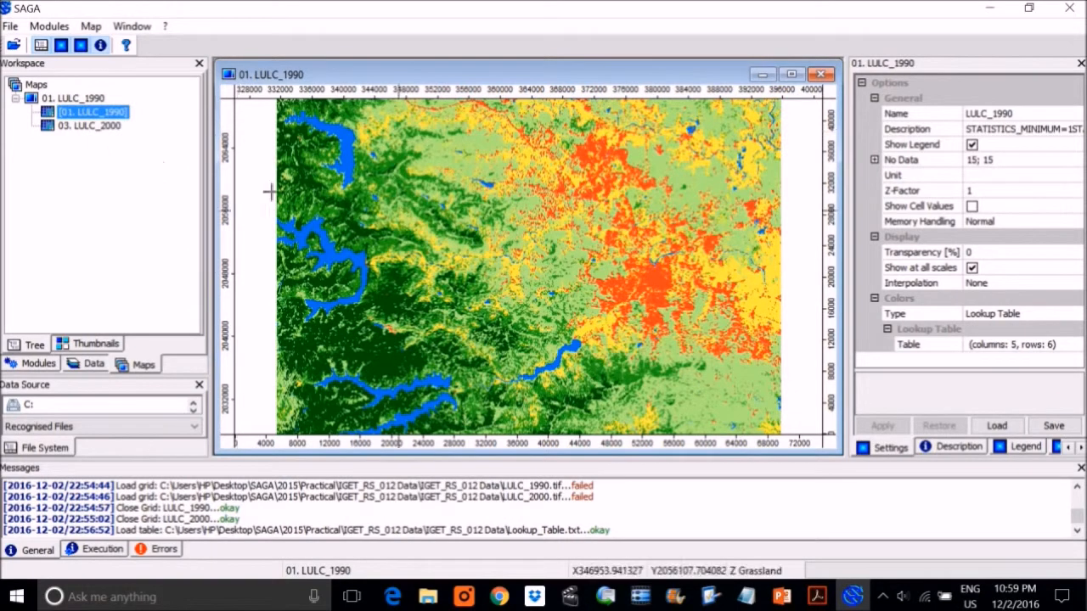
Hide the LULC_2000 layer in the combined LULC_1990 map, and turn it back on
{"action": "left_click", "coordinate": [90, 126]}
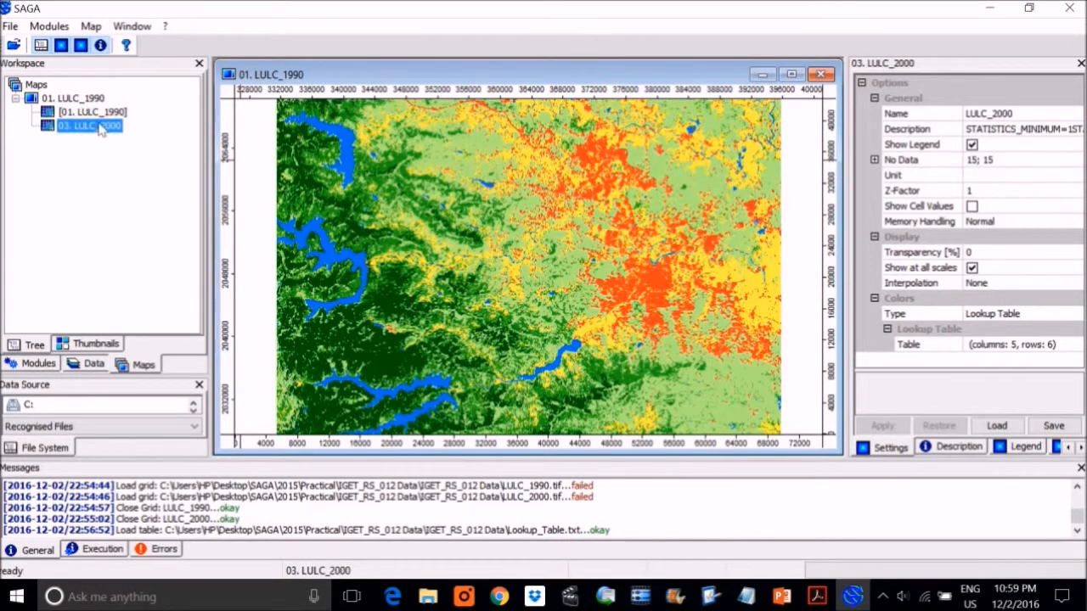
{"action": "right_click", "coordinate": [103, 113]}
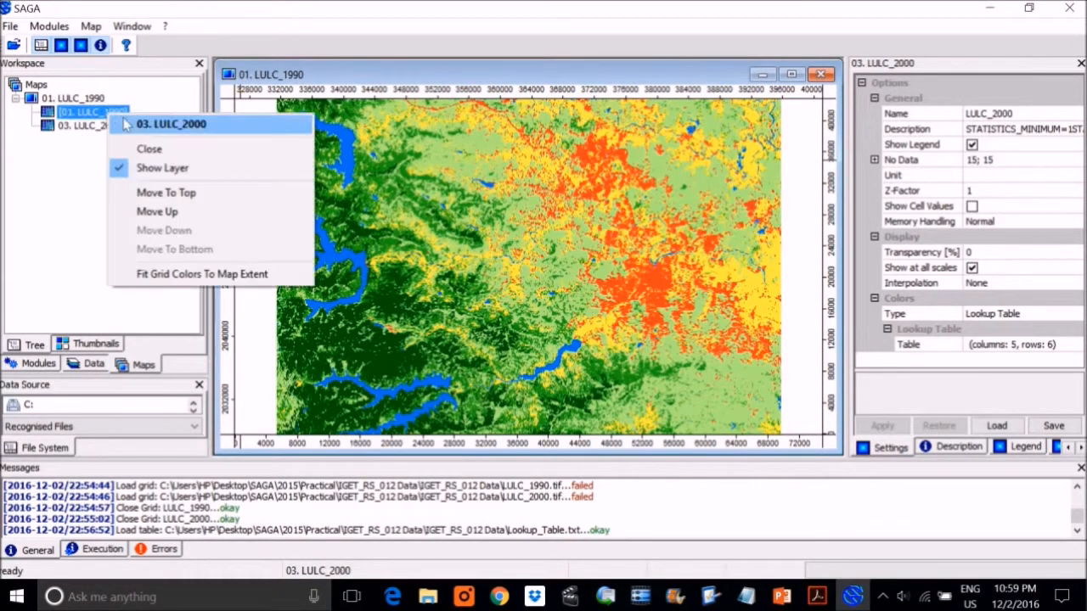
{"action": "left_click", "coordinate": [161, 170]}
{"action": "right_click", "coordinate": [100, 127]}
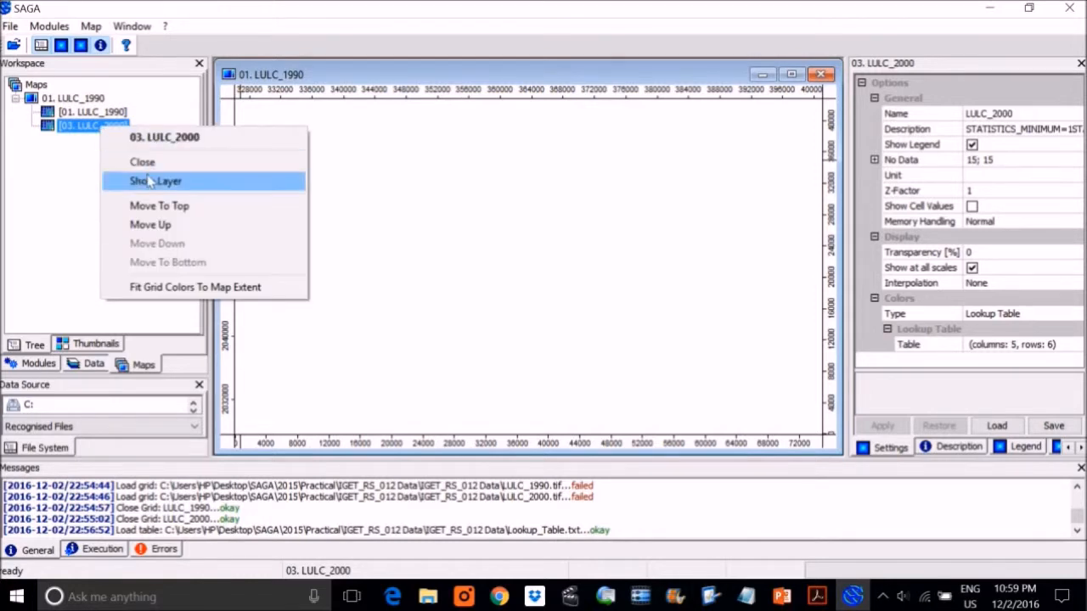
{"action": "left_click", "coordinate": [150, 181]}
Show the LULC_1990 layer again on top of LULC_2000 in the combined map
{"action": "right_click", "coordinate": [92, 113]}
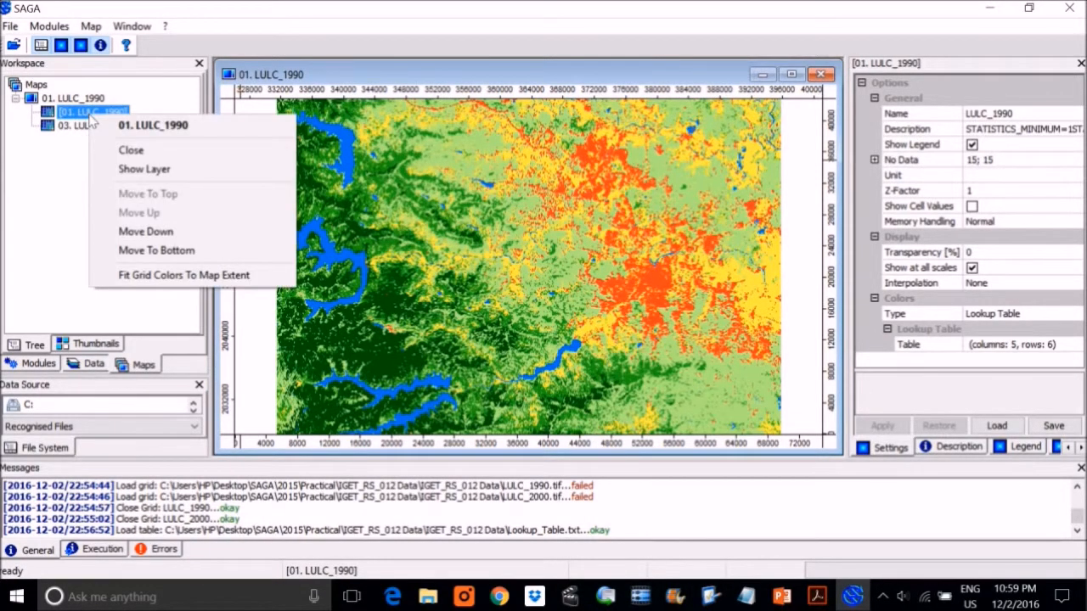
{"action": "left_click", "coordinate": [120, 169]}
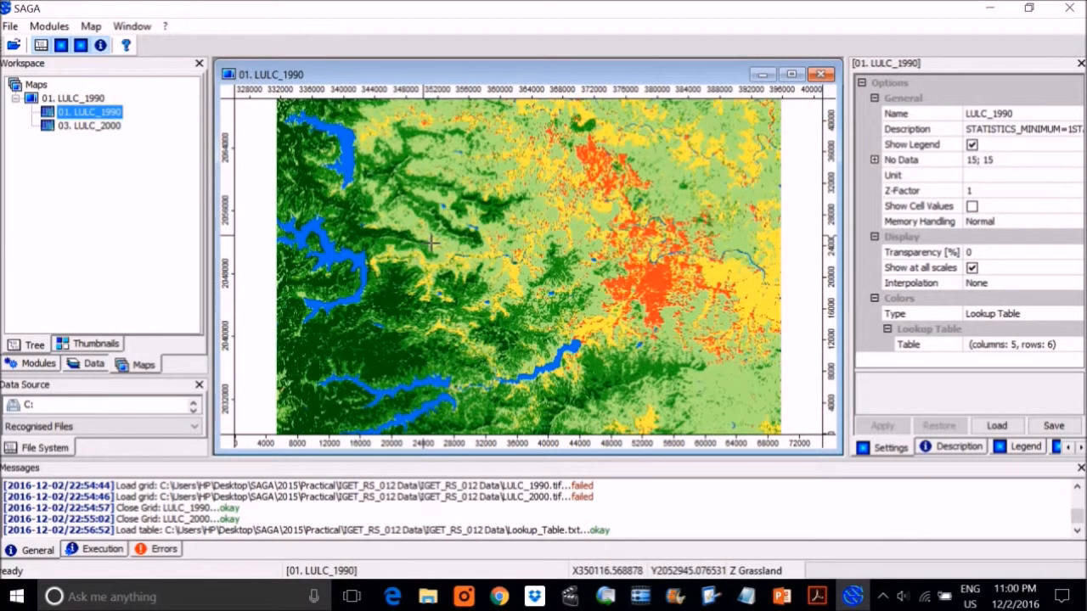
{"action": "right_click", "coordinate": [115, 117]}
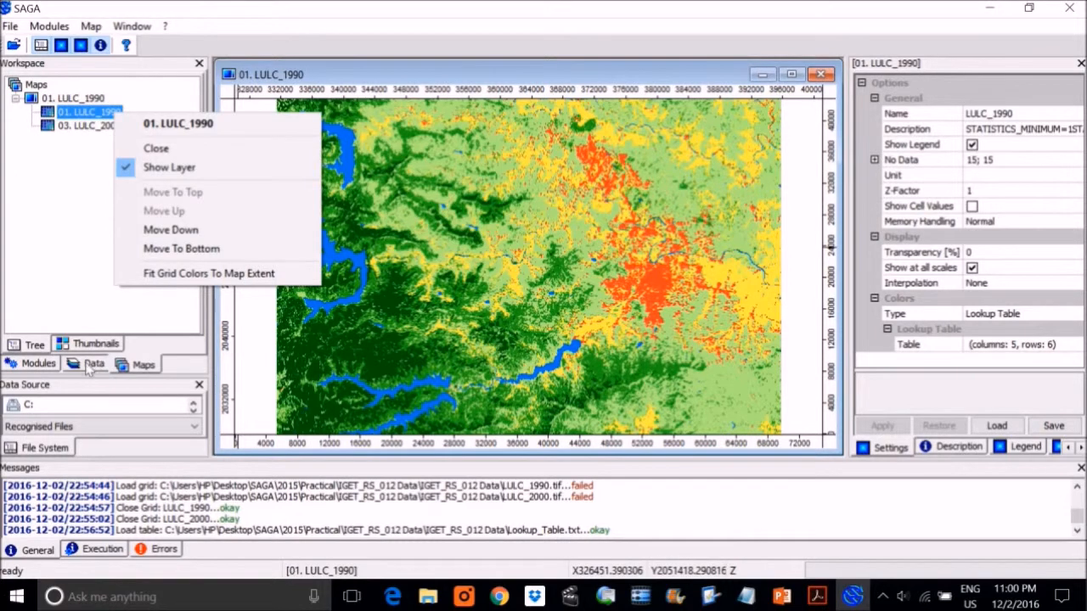
Open a histogram for each of the LULC_1990 and LULC_2000 grids
{"action": "left_click", "coordinate": [88, 366]}
{"action": "right_click", "coordinate": [119, 127]}
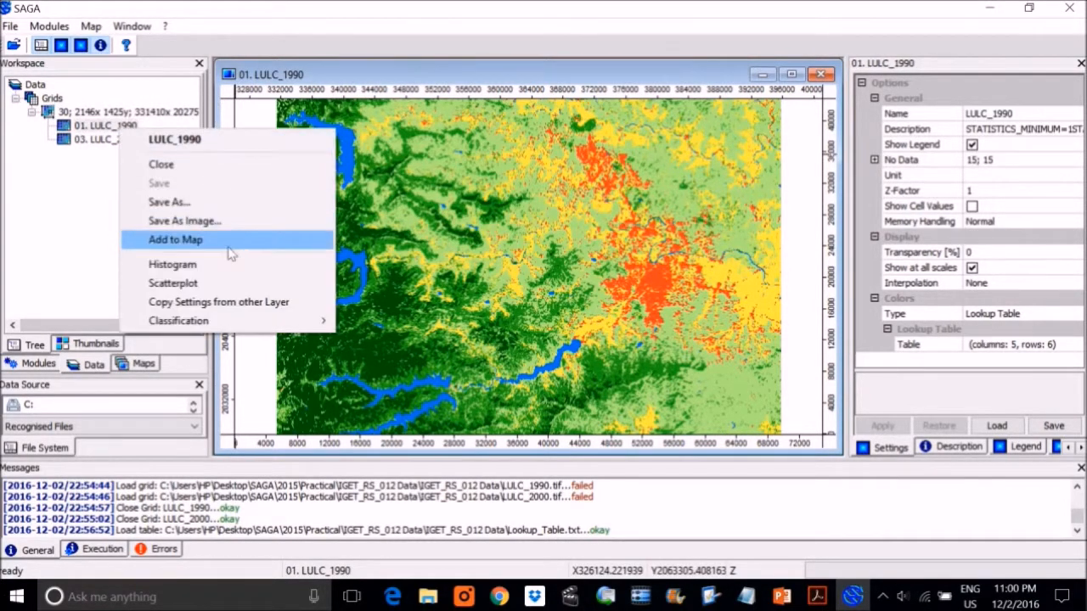
{"action": "left_click", "coordinate": [201, 265]}
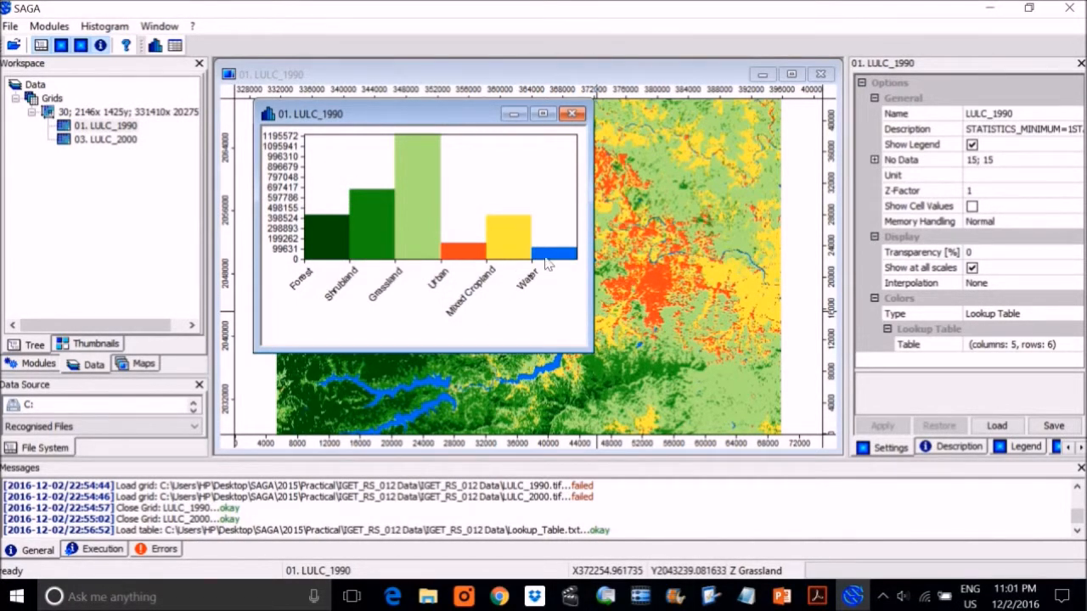
{"action": "left_click", "coordinate": [119, 138]}
{"action": "right_click", "coordinate": [119, 139]}
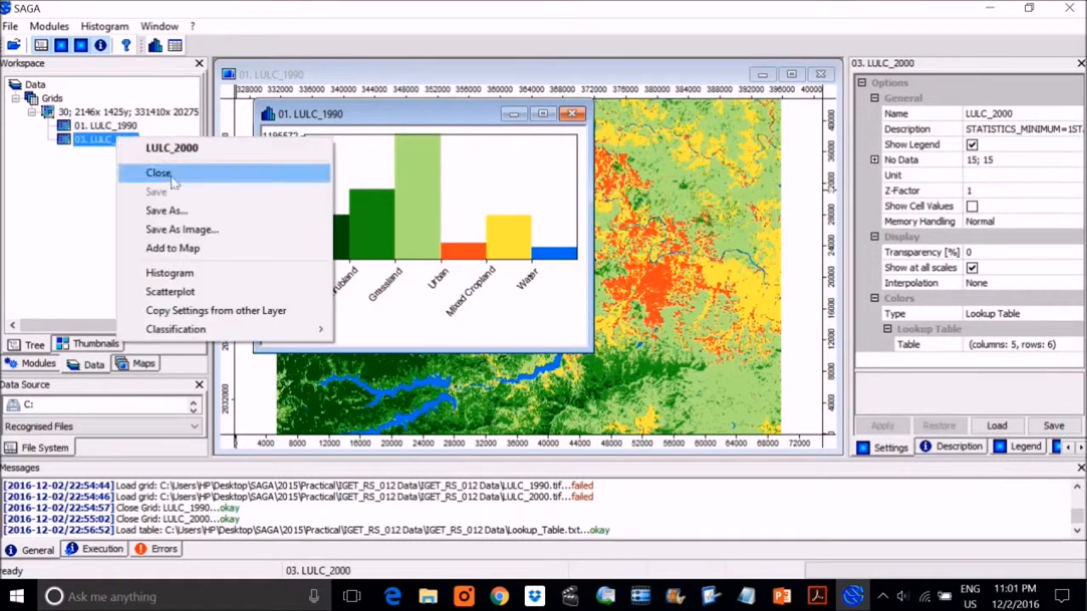
{"action": "left_click", "coordinate": [170, 273]}
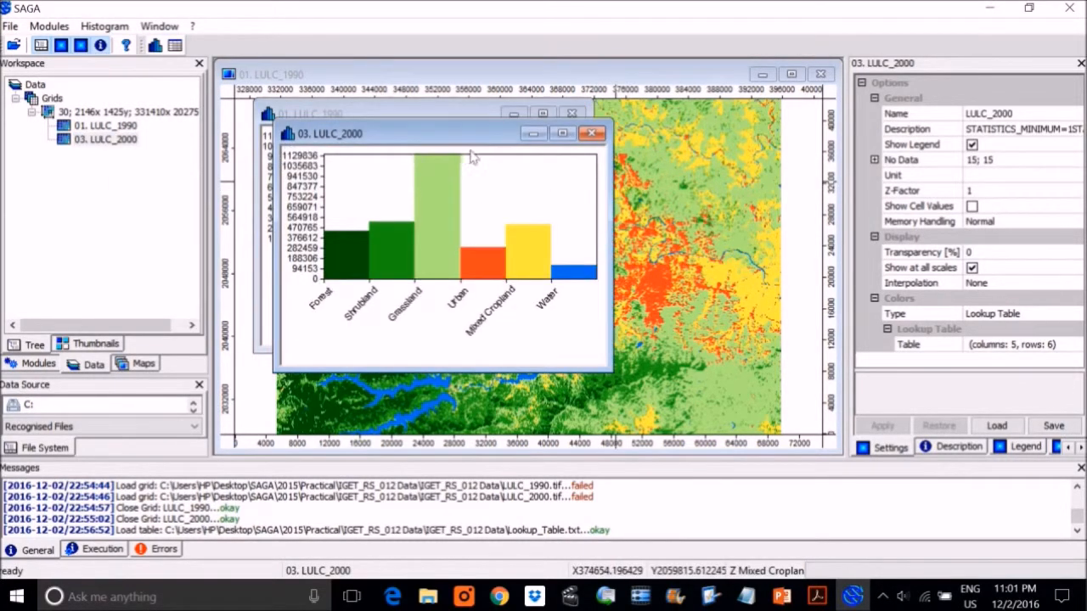
Tile the two histograms and the map window vertically to compare the land-cover classes side by side
{"action": "left_click_drag", "start_coordinate": [395, 136], "coordinate": [648, 173]}
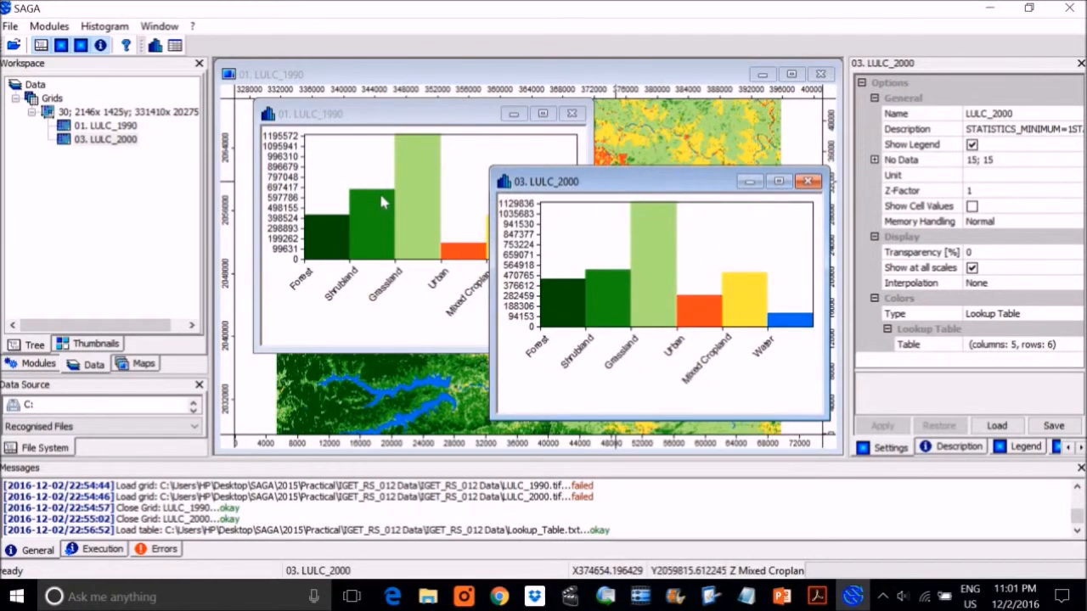
{"action": "left_click", "coordinate": [158, 26]}
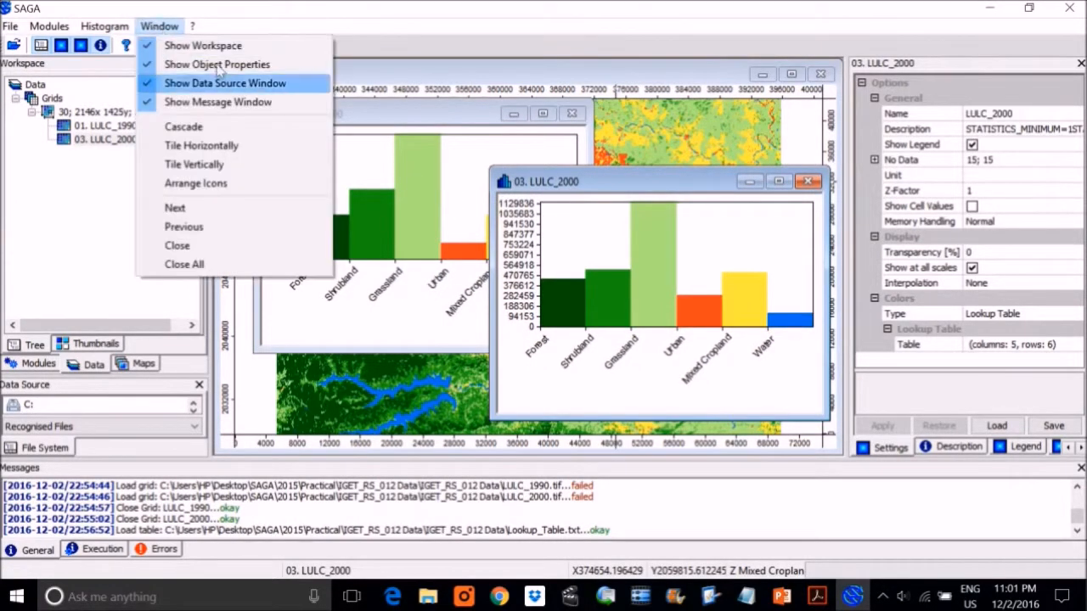
{"action": "left_click", "coordinate": [230, 162]}
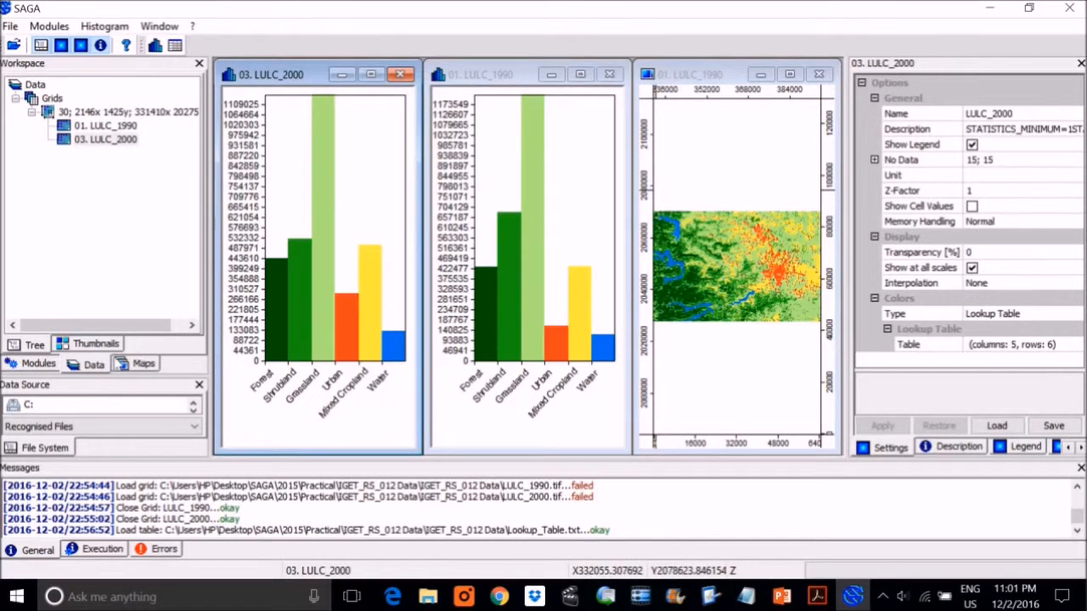
Convert the LULC_2000 histogram to a table
{"action": "left_click", "coordinate": [144, 365]}
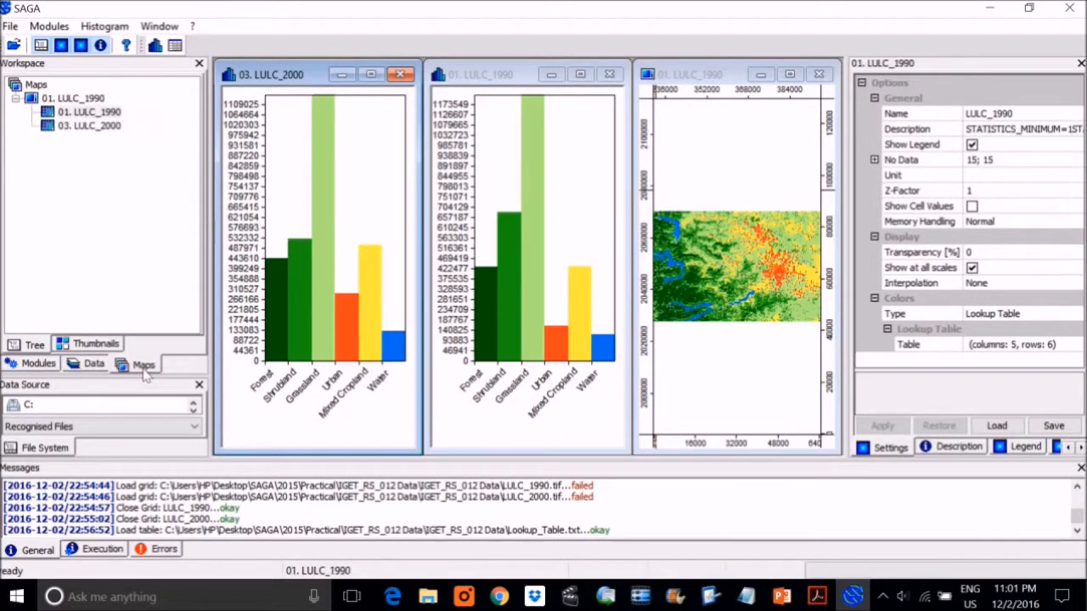
{"action": "left_click", "coordinate": [93, 365]}
{"action": "left_click", "coordinate": [497, 76]}
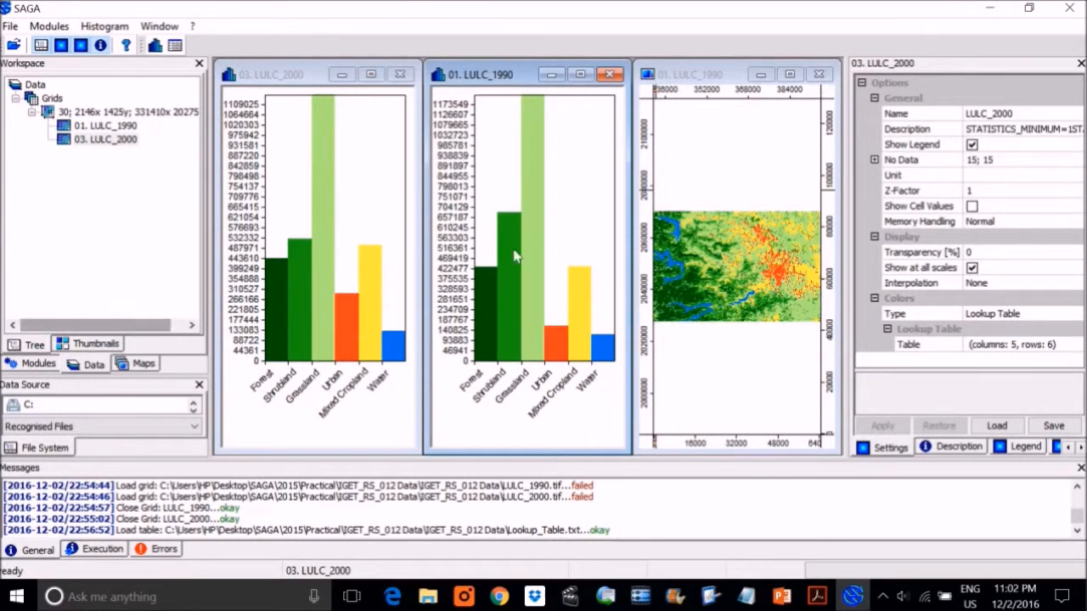
{"action": "left_click", "coordinate": [280, 76]}
{"action": "left_click", "coordinate": [146, 28]}
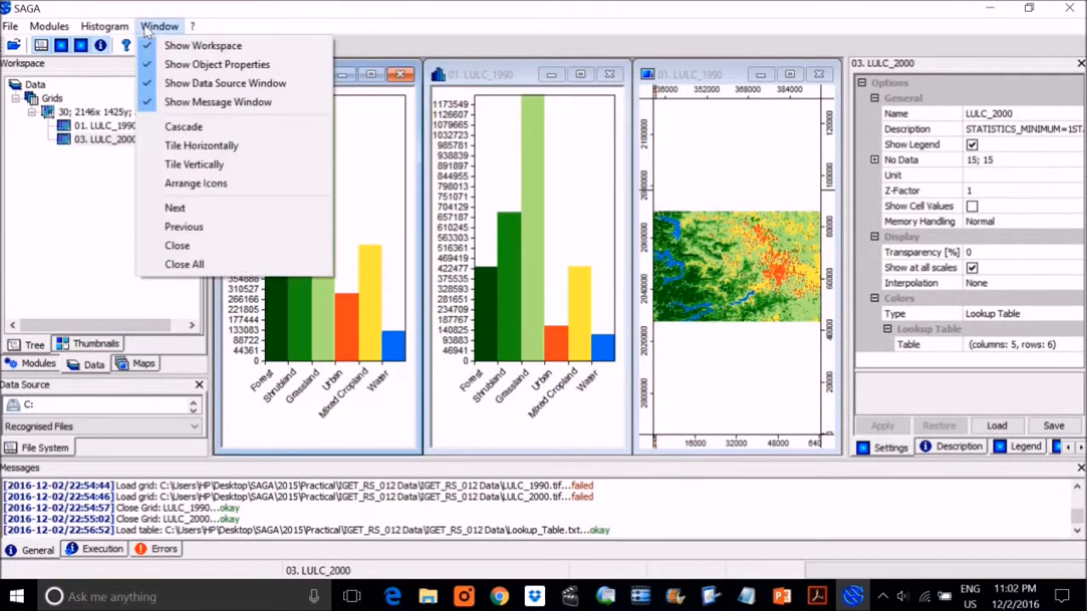
{"action": "mouse_move", "coordinate": [104, 26]}
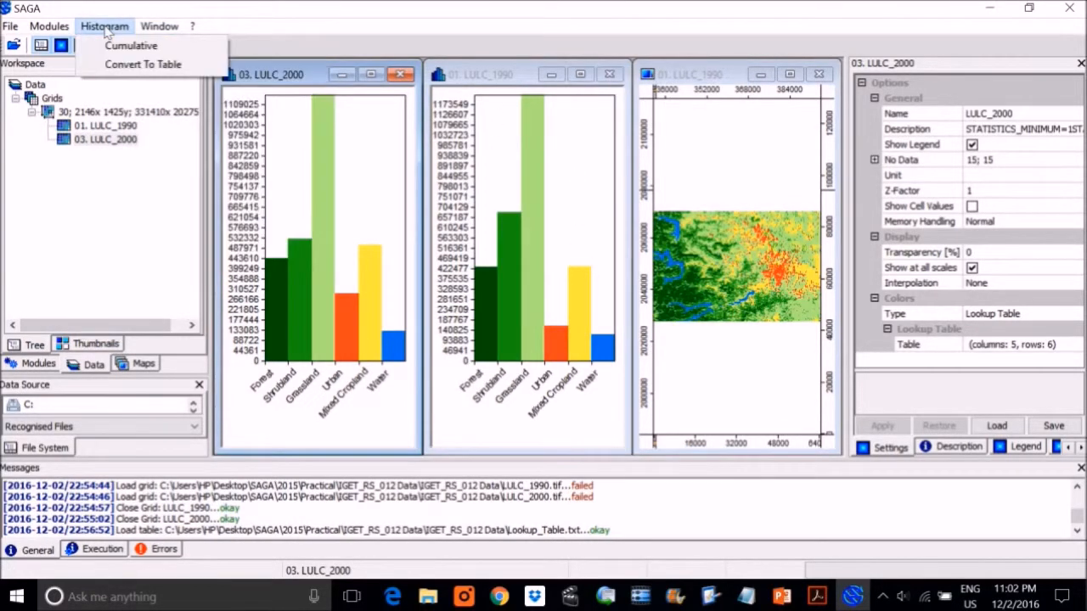
{"action": "left_click", "coordinate": [129, 73]}
Convert the LULC_1990 histogram to a table as well
{"action": "left_click", "coordinate": [514, 83]}
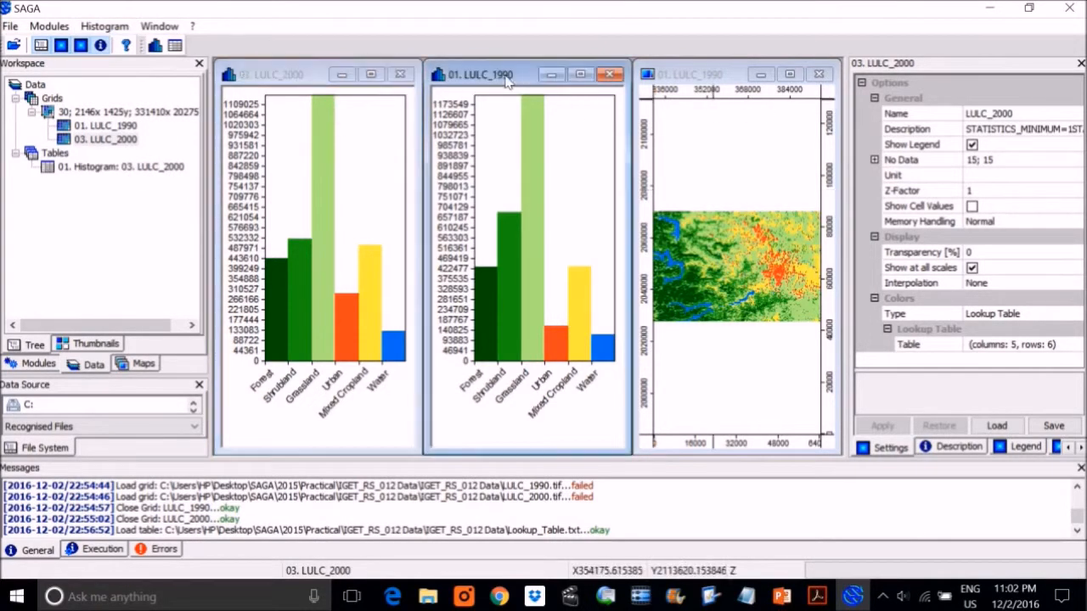
{"action": "left_click", "coordinate": [104, 26]}
{"action": "left_click", "coordinate": [132, 66]}
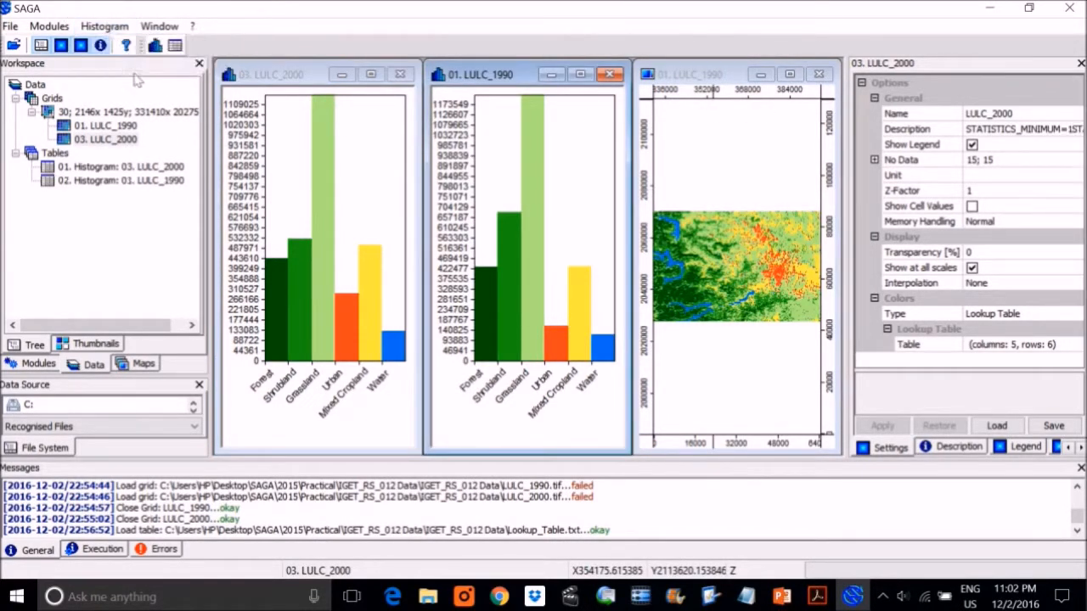
Open the LULC_2000 and LULC_1990 histogram tables maximized, and widen the AREA column of the LULC_1990 table to show its full values
{"action": "double_click", "coordinate": [122, 165]}
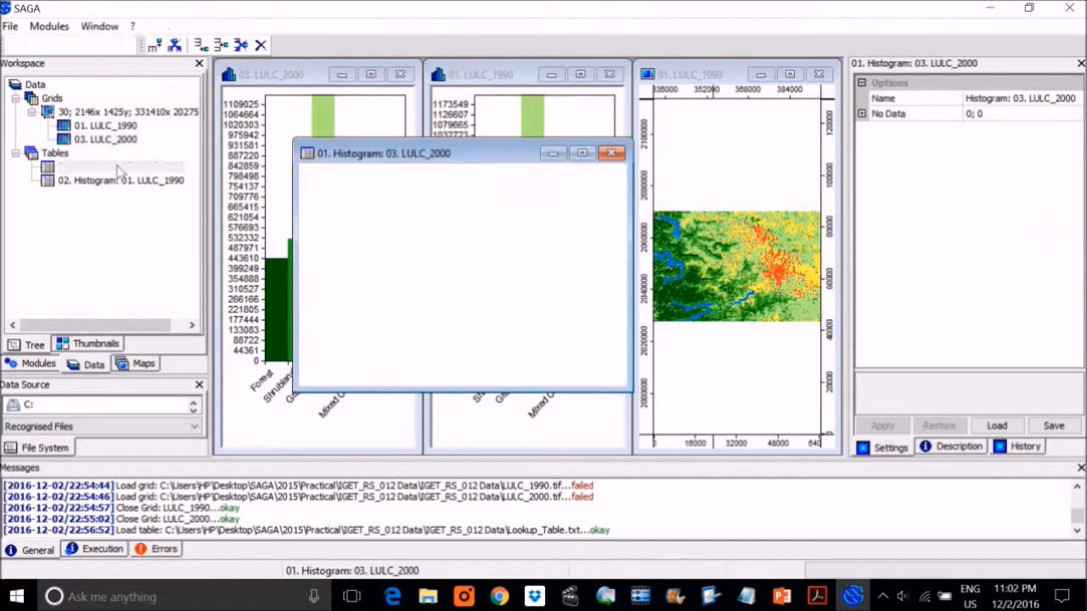
{"action": "left_click", "coordinate": [581, 153]}
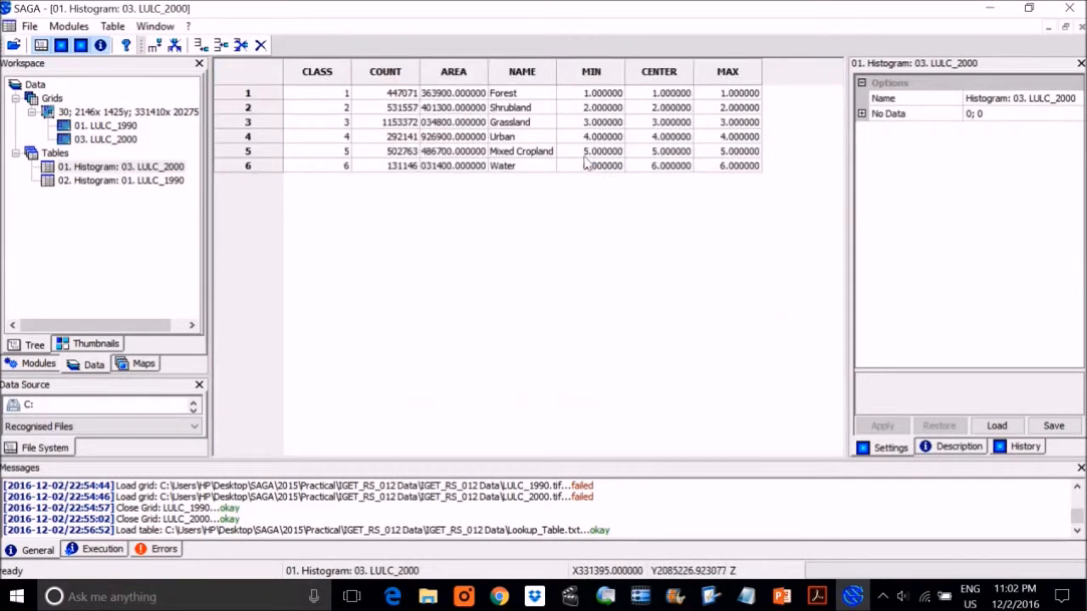
{"action": "double_click", "coordinate": [127, 180]}
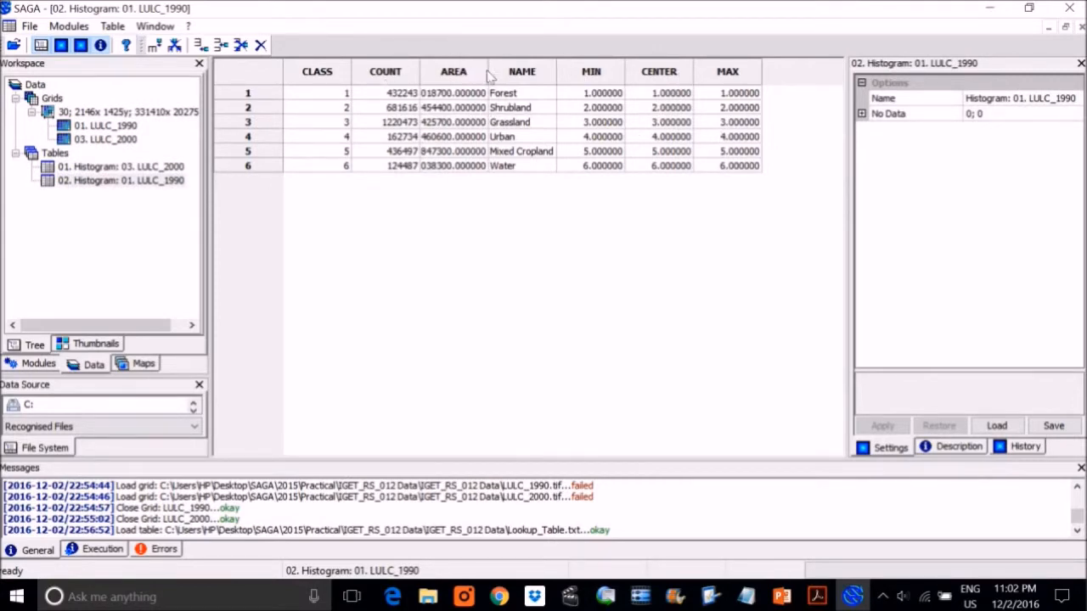
{"action": "left_click_drag", "start_coordinate": [489, 71], "coordinate": [538, 71]}
Tile all open windows horizontally so both histogram tables can be viewed together
{"action": "left_click", "coordinate": [174, 167]}
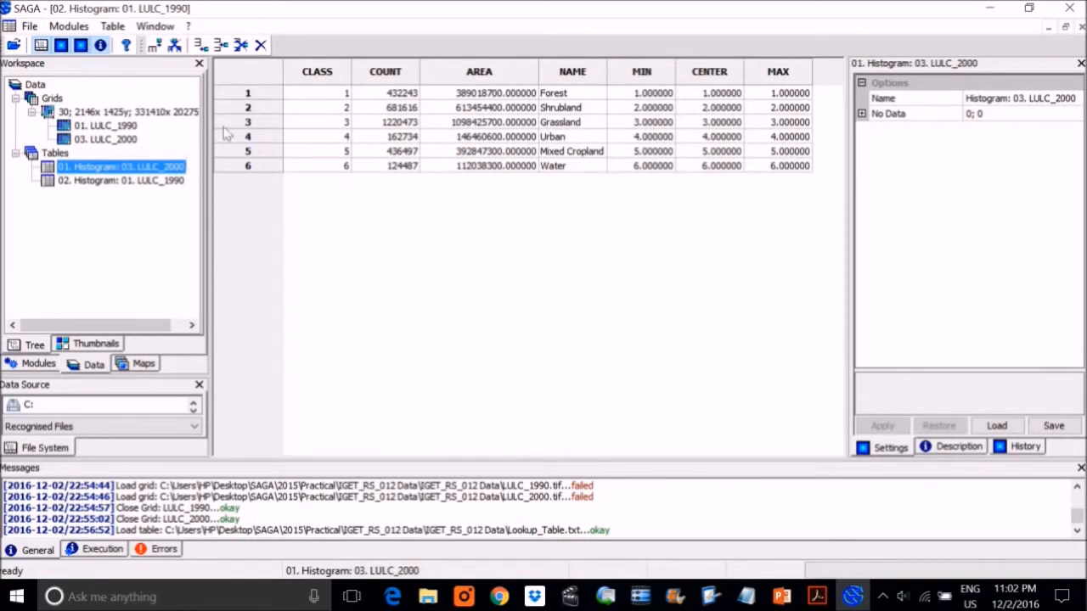
{"action": "left_click", "coordinate": [157, 180]}
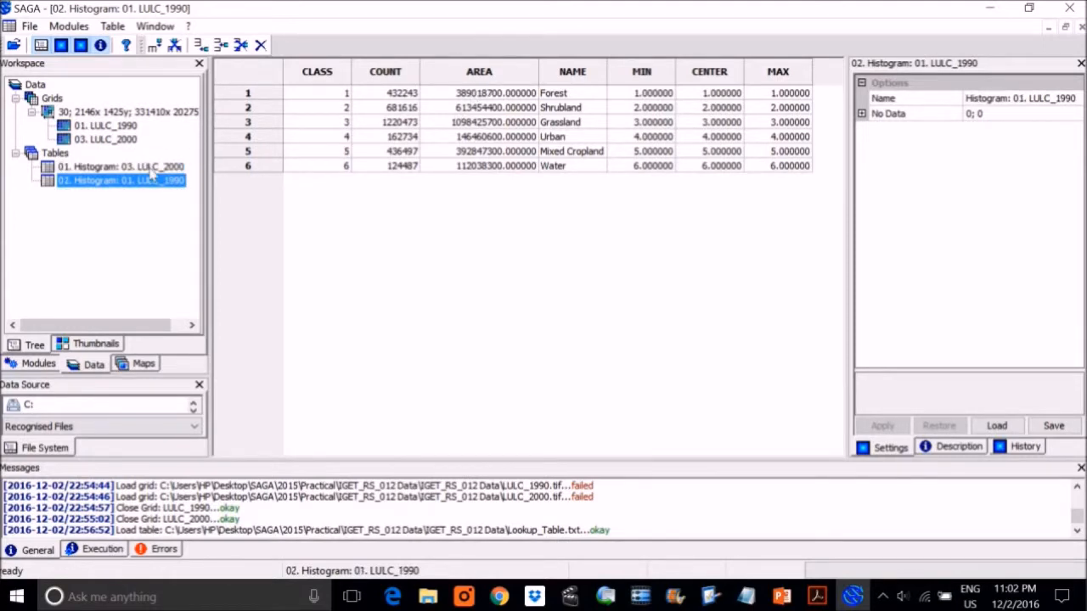
{"action": "left_click", "coordinate": [152, 168]}
{"action": "left_click", "coordinate": [153, 182]}
{"action": "left_click", "coordinate": [154, 25]}
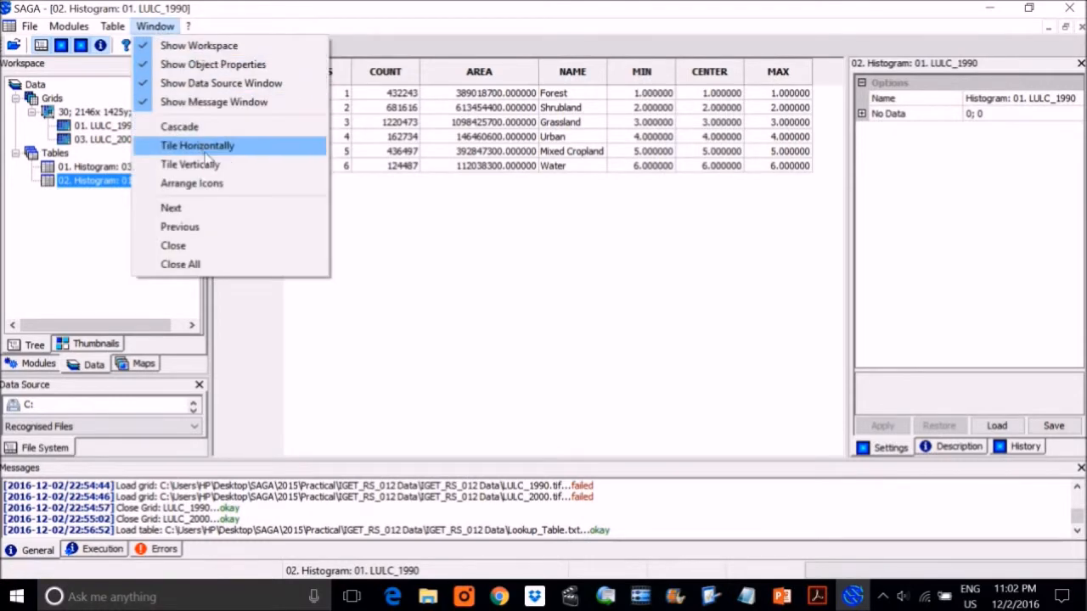
{"action": "left_click", "coordinate": [203, 144]}
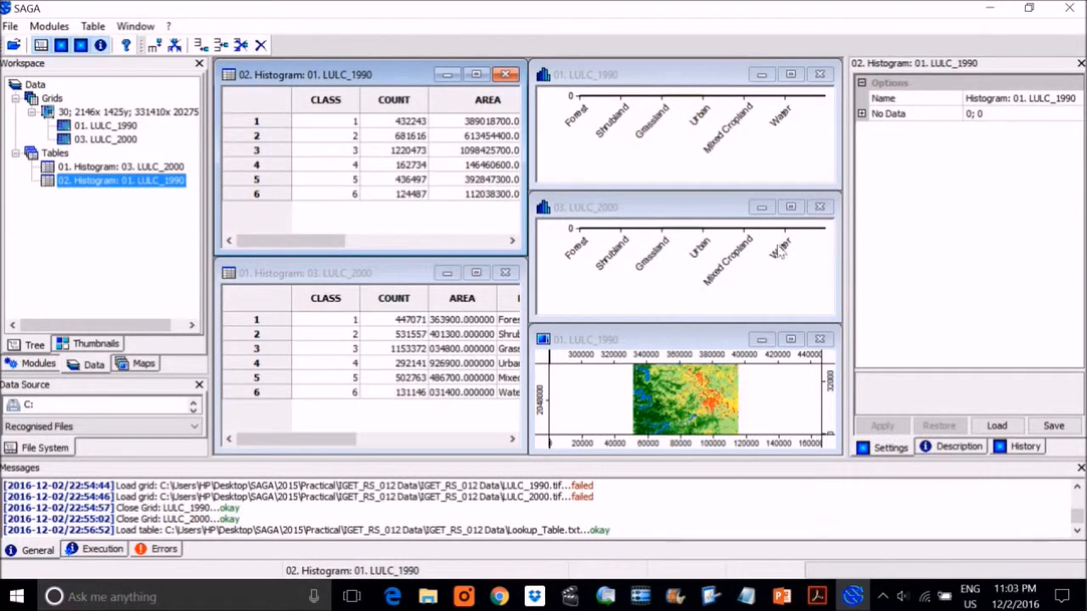
Open the Table Calculator from the Table - Calculus module library
{"action": "left_click", "coordinate": [49, 26]}
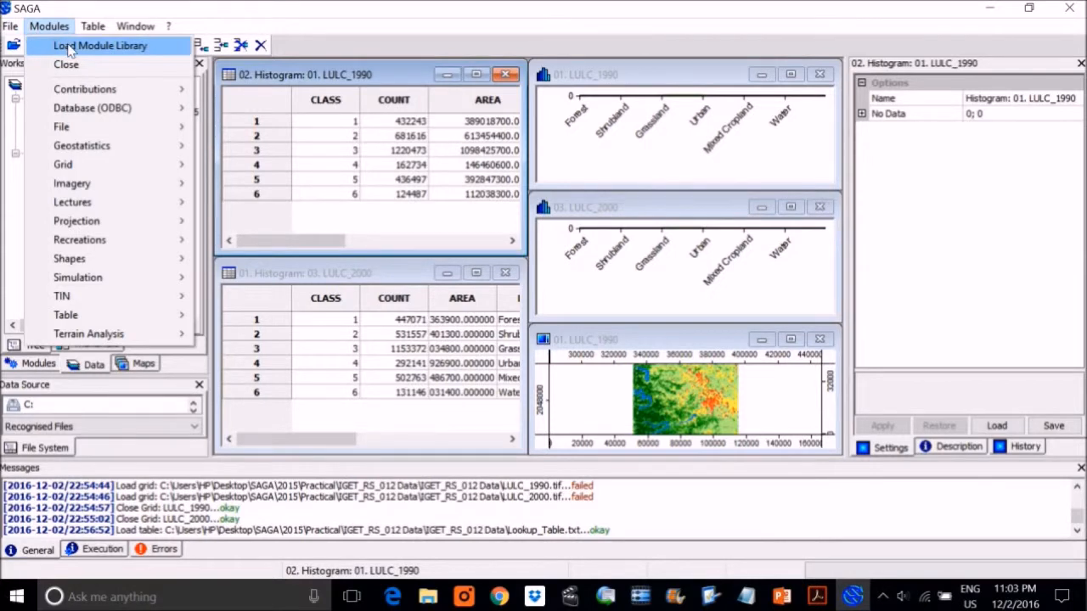
{"action": "left_click", "coordinate": [32, 363]}
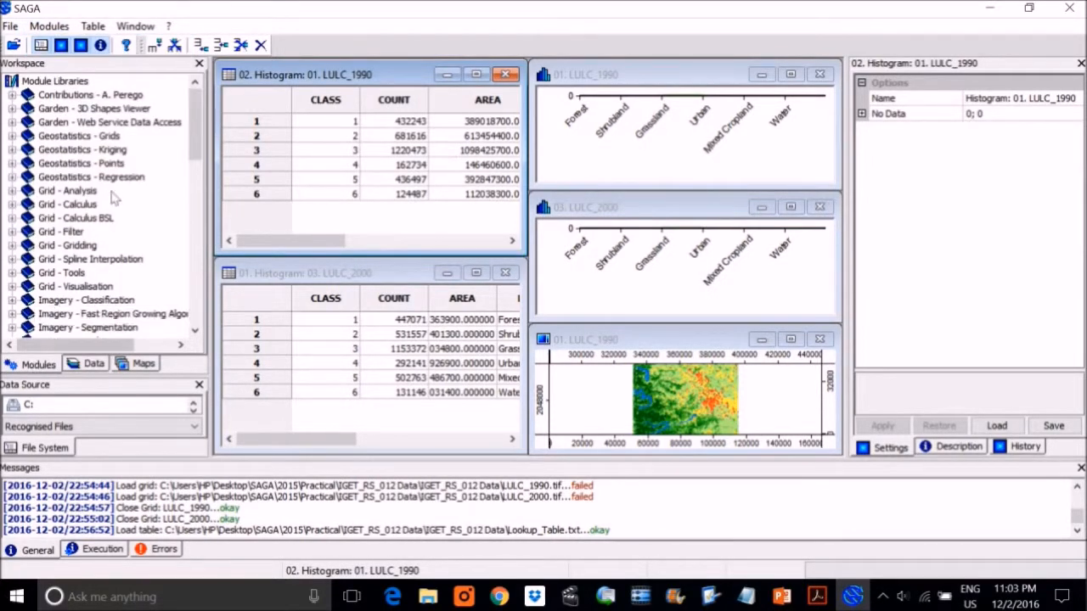
{"action": "scroll", "coordinate": [132, 142], "scroll_direction": "down", "scroll_amount": 5}
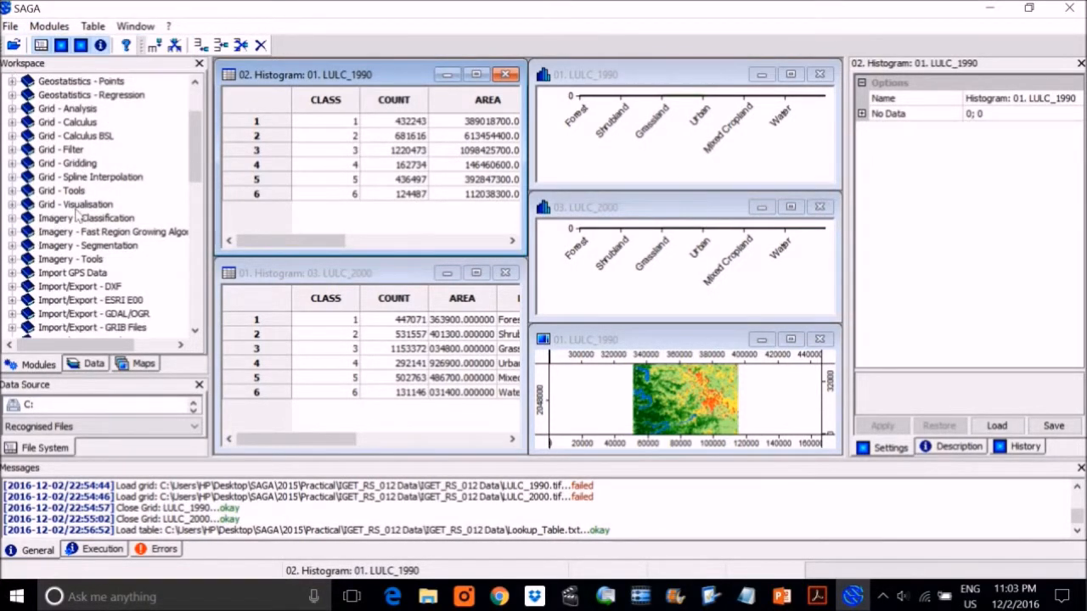
{"action": "scroll", "coordinate": [88, 225], "scroll_direction": "down", "scroll_amount": 10}
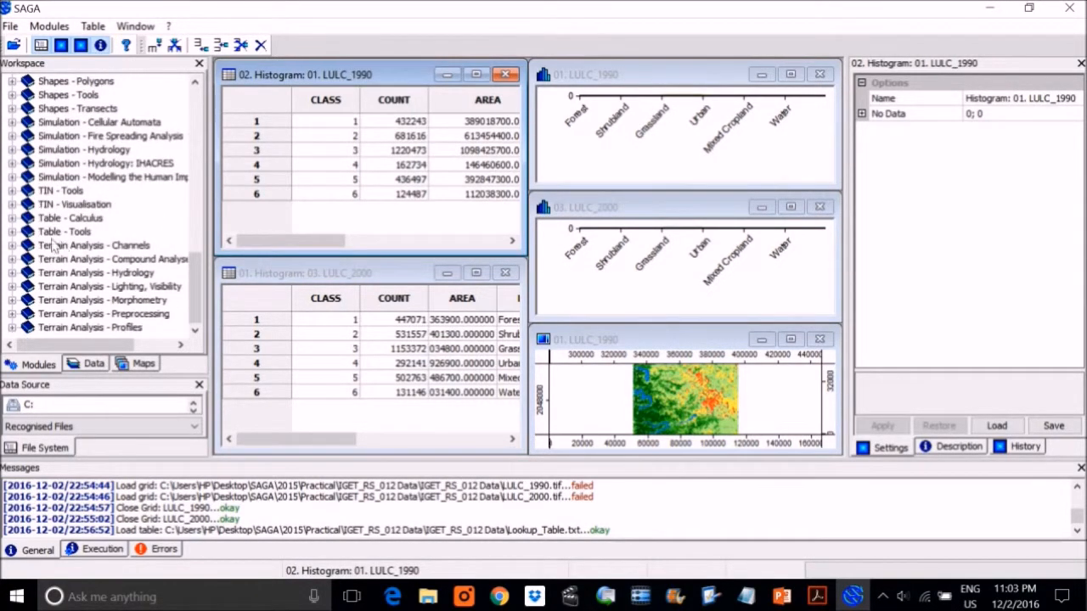
{"action": "left_click", "coordinate": [12, 218]}
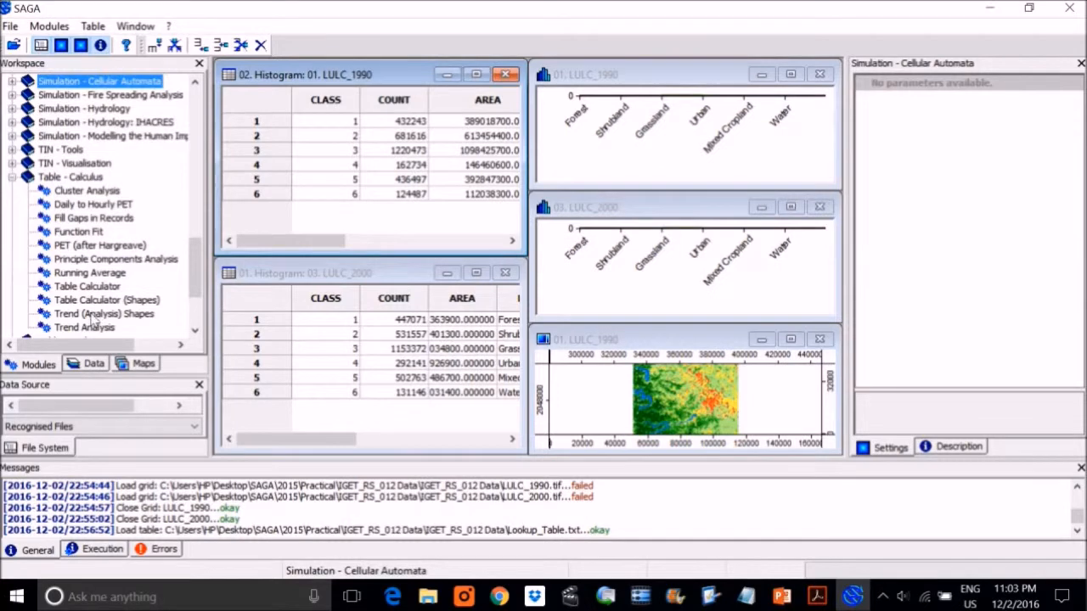
{"action": "scroll", "coordinate": [112, 221], "scroll_direction": "down", "scroll_amount": 1}
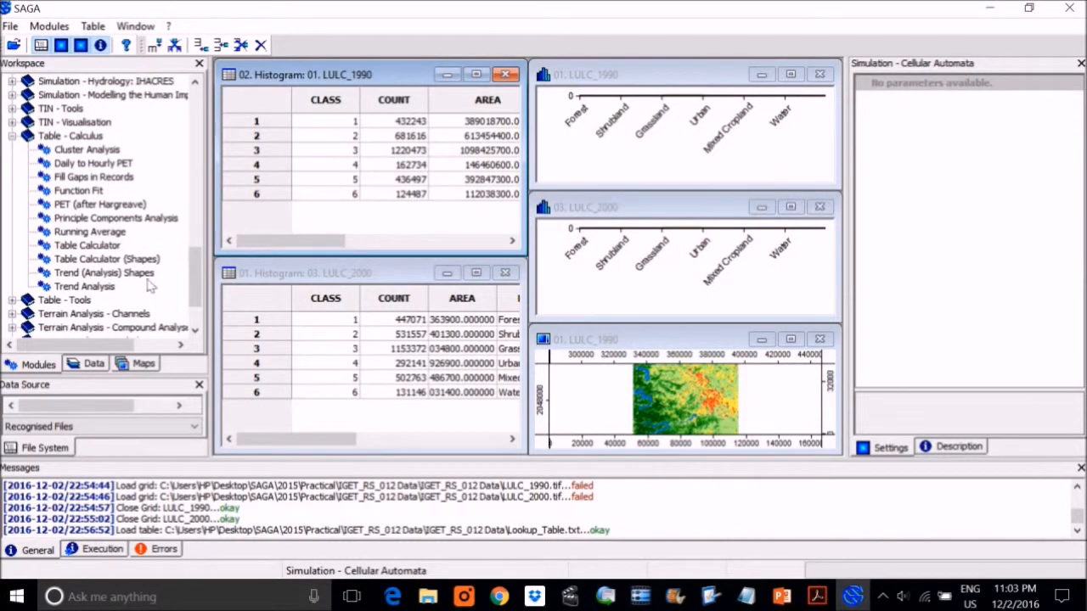
{"action": "double_click", "coordinate": [101, 247]}
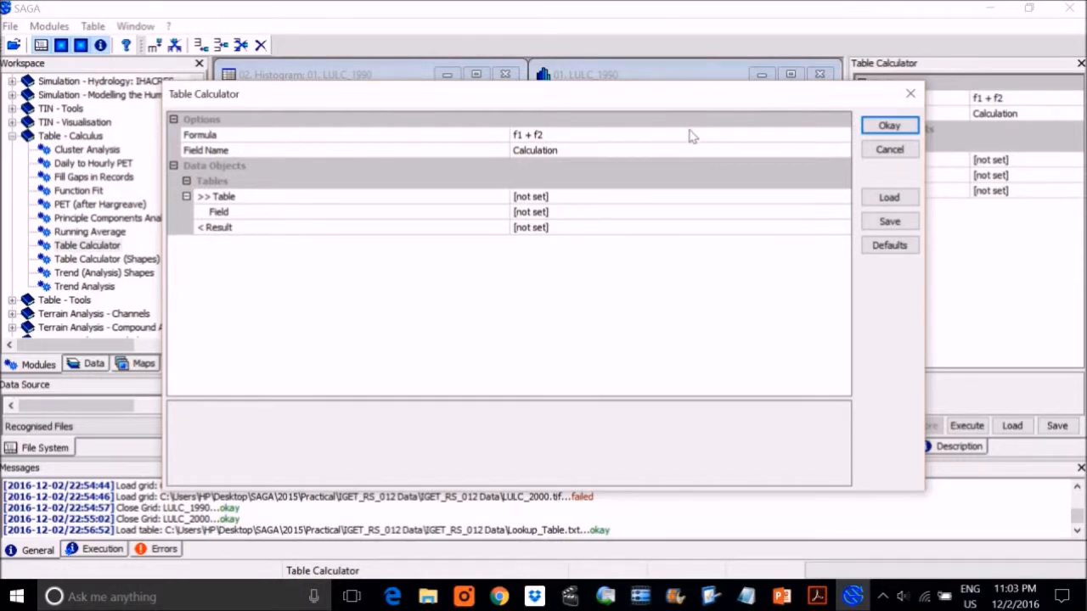
Move the Table Calculator dialog clear of the LULC_1990 table and set its formula to f3/1000000
{"action": "left_click_drag", "start_coordinate": [712, 91], "coordinate": [727, 212]}
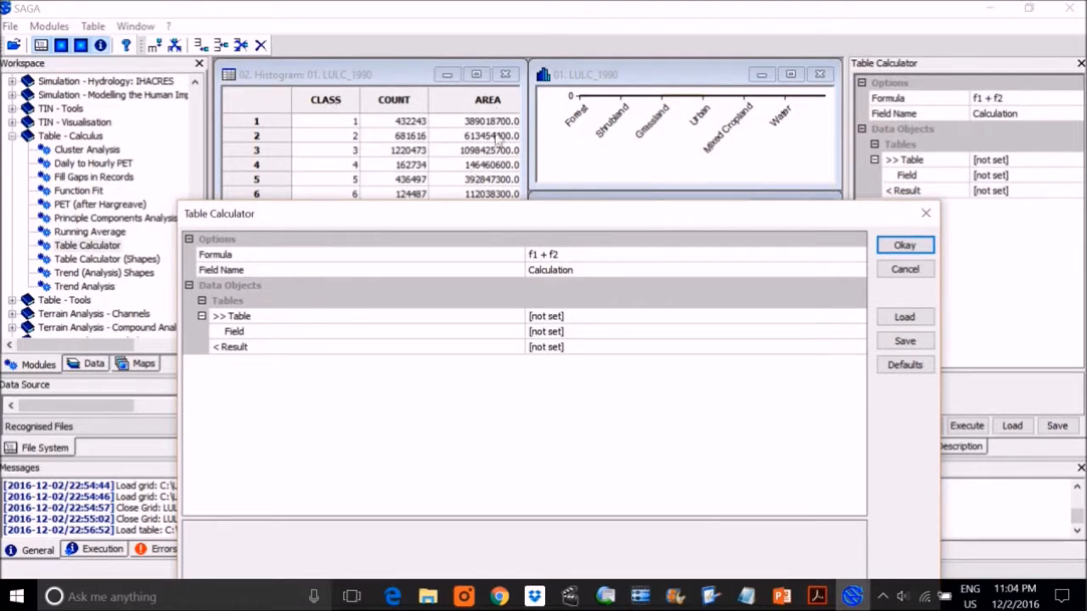
{"action": "left_click", "coordinate": [556, 255]}
{"action": "type", "text": "f3/1000000"}
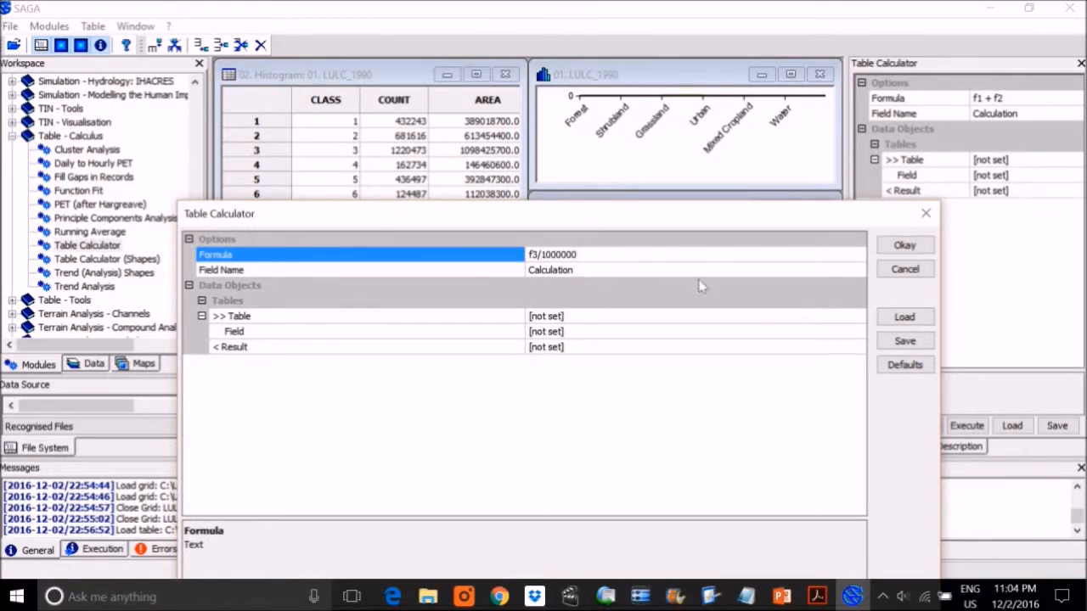
Name the Table Calculator's output field asq_1990 and choose the LULC_1990 histogram as the input table
{"action": "left_click", "coordinate": [598, 271]}
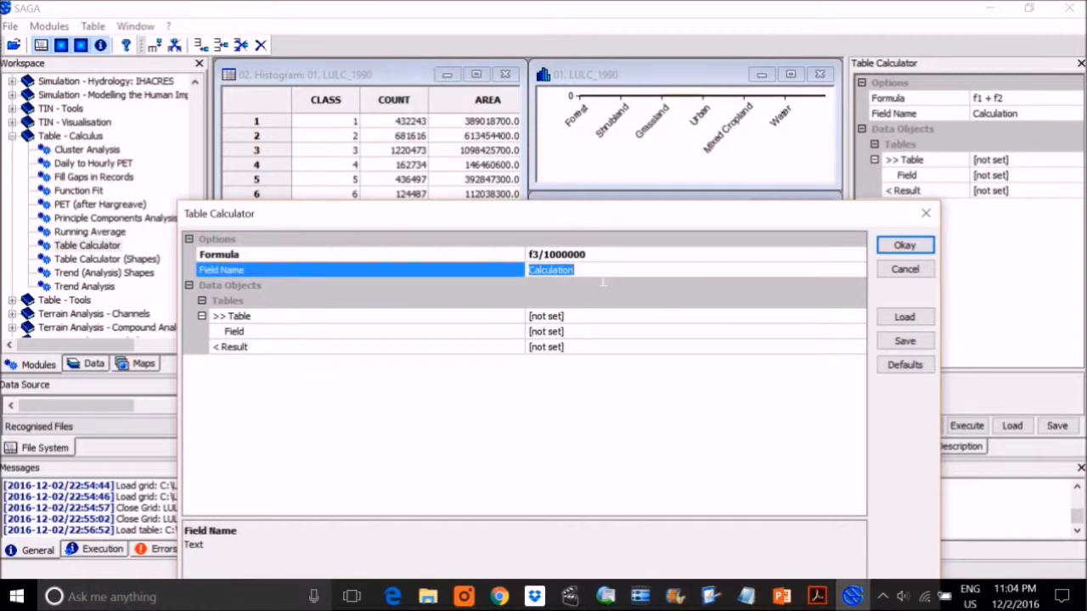
{"action": "type", "text": "Asq_1990"}
{"action": "left_click", "coordinate": [643, 319]}
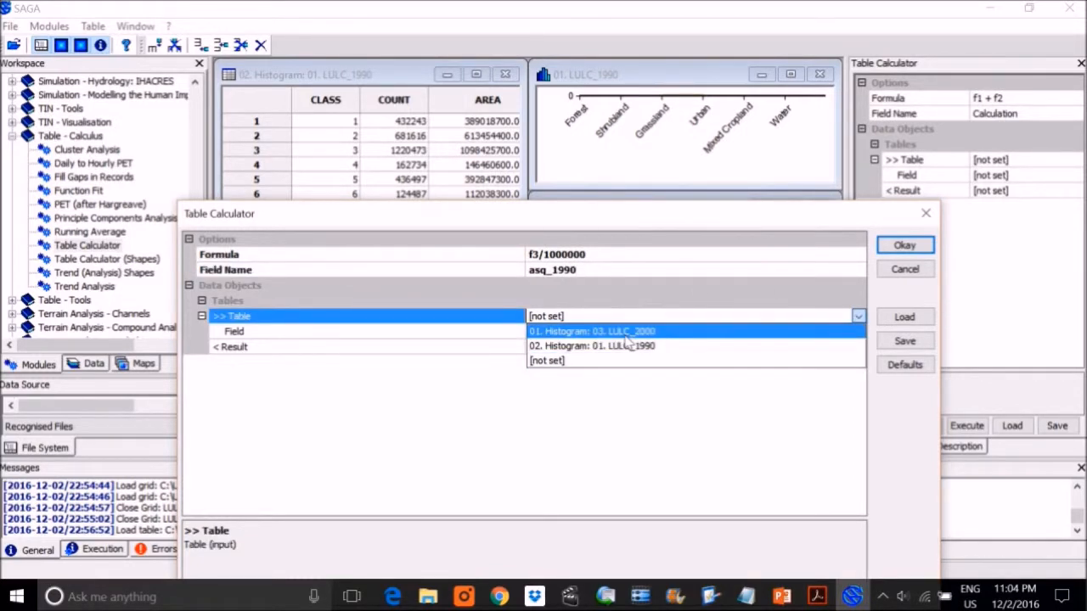
{"action": "left_click", "coordinate": [615, 347]}
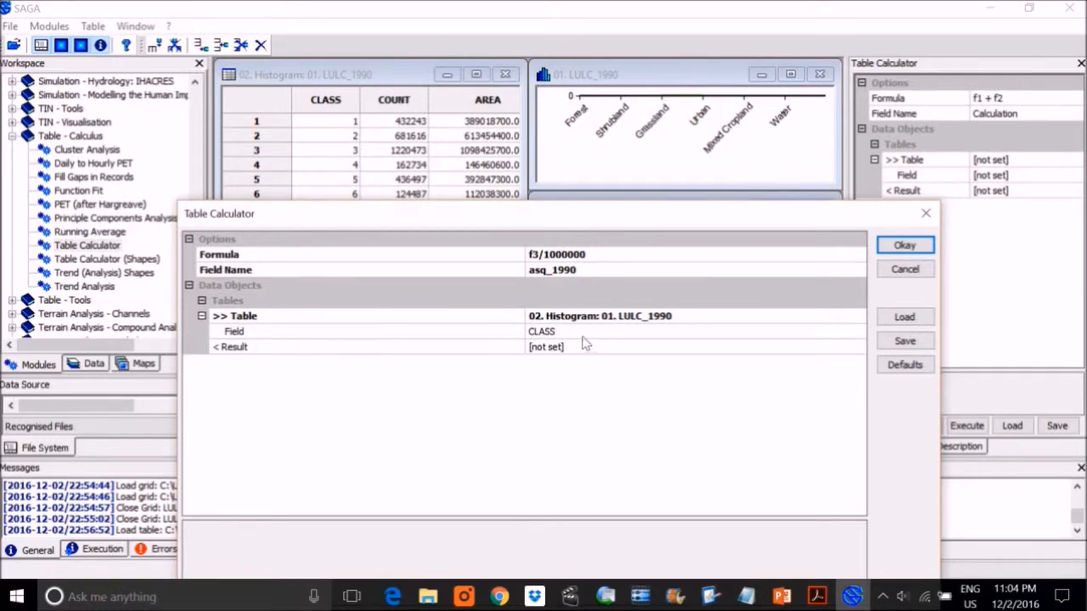
Set the calculator's Field option to [not set] and direct the result to the LULC_1990 histogram table
{"action": "left_click", "coordinate": [588, 331]}
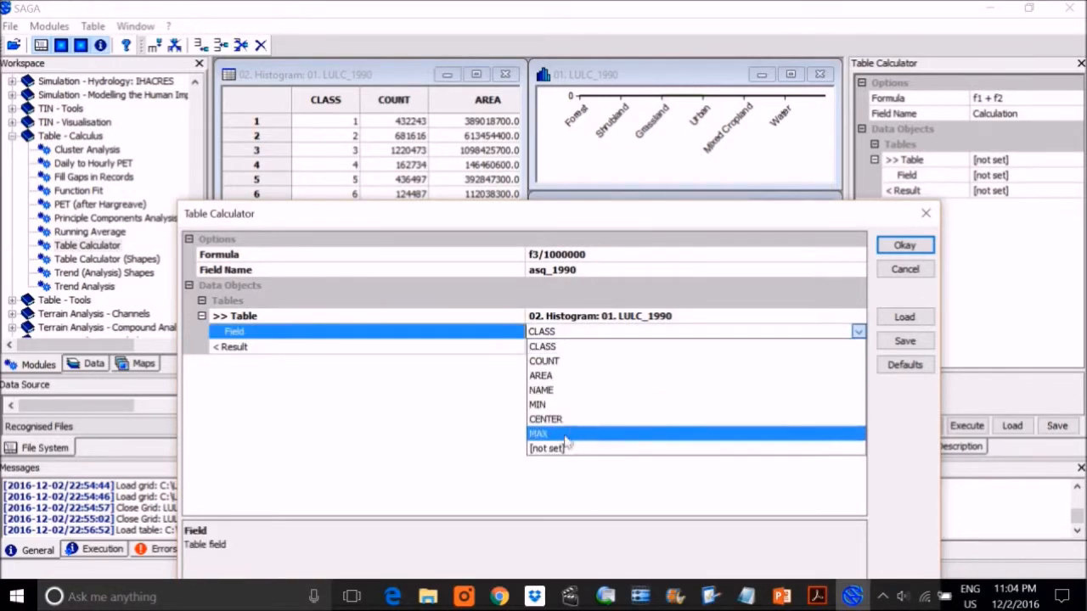
{"action": "left_click", "coordinate": [562, 447]}
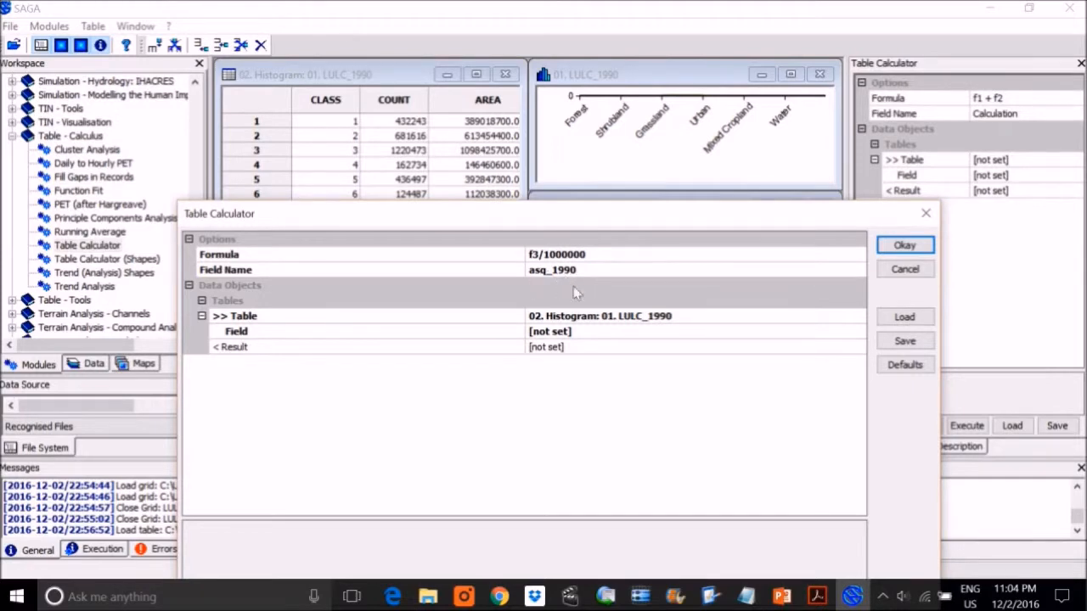
{"action": "left_click", "coordinate": [578, 350]}
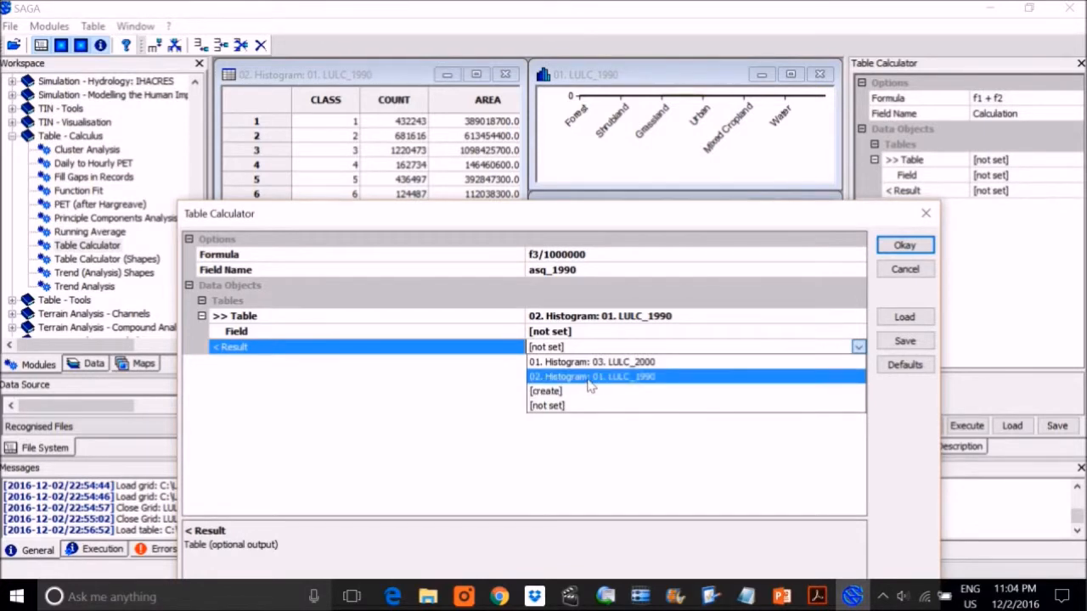
{"action": "left_click", "coordinate": [590, 377]}
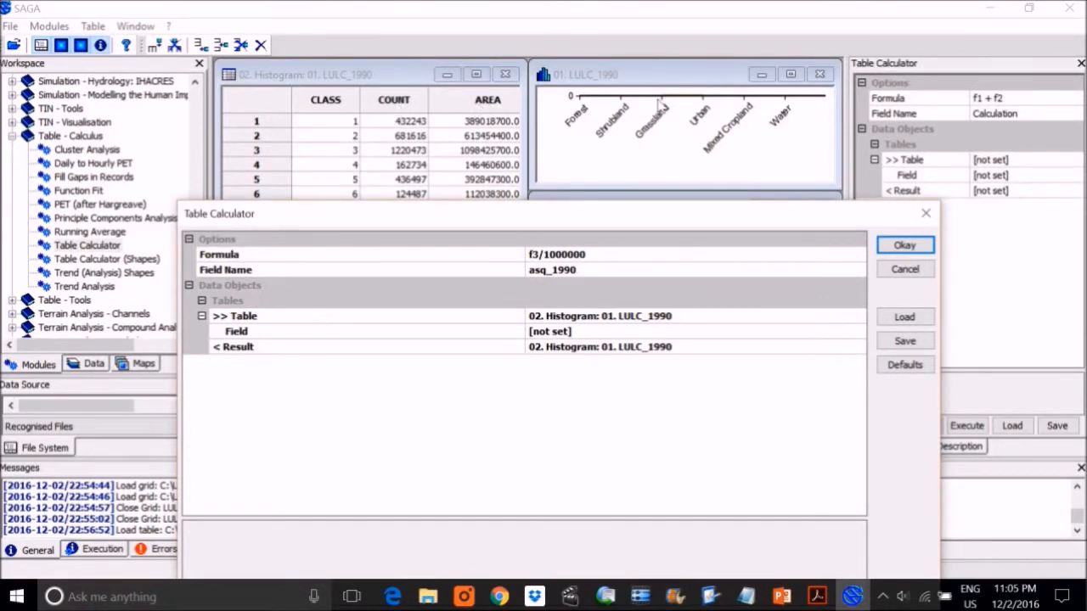
Change the output field name to asqkm_1990 and run the calculation
{"action": "left_click", "coordinate": [550, 271]}
{"action": "left_click", "coordinate": [547, 271]}
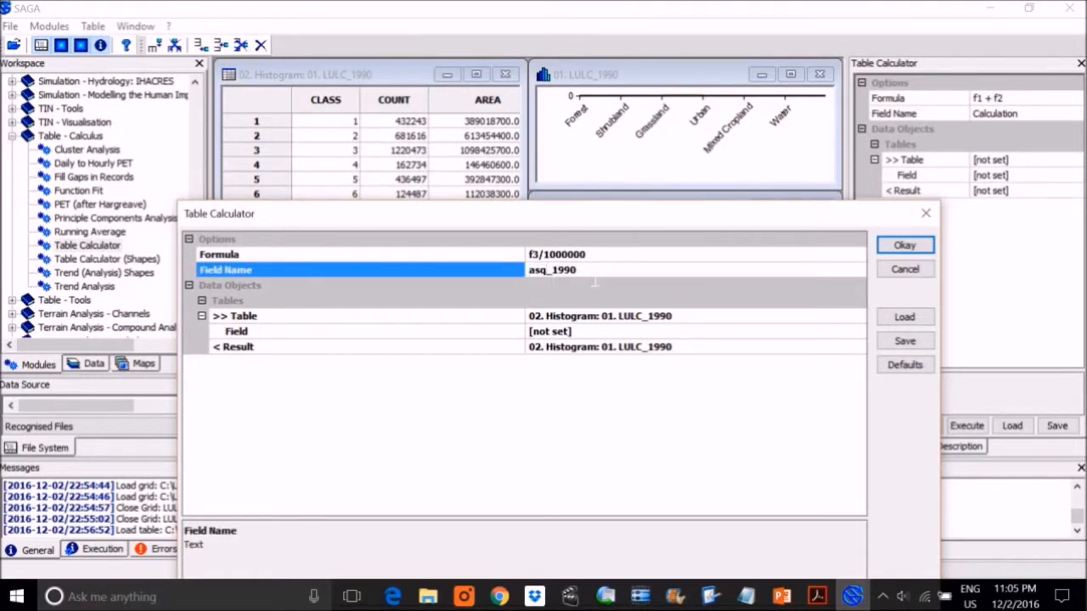
{"action": "type", "text": "km"}
{"action": "left_click", "coordinate": [904, 244]}
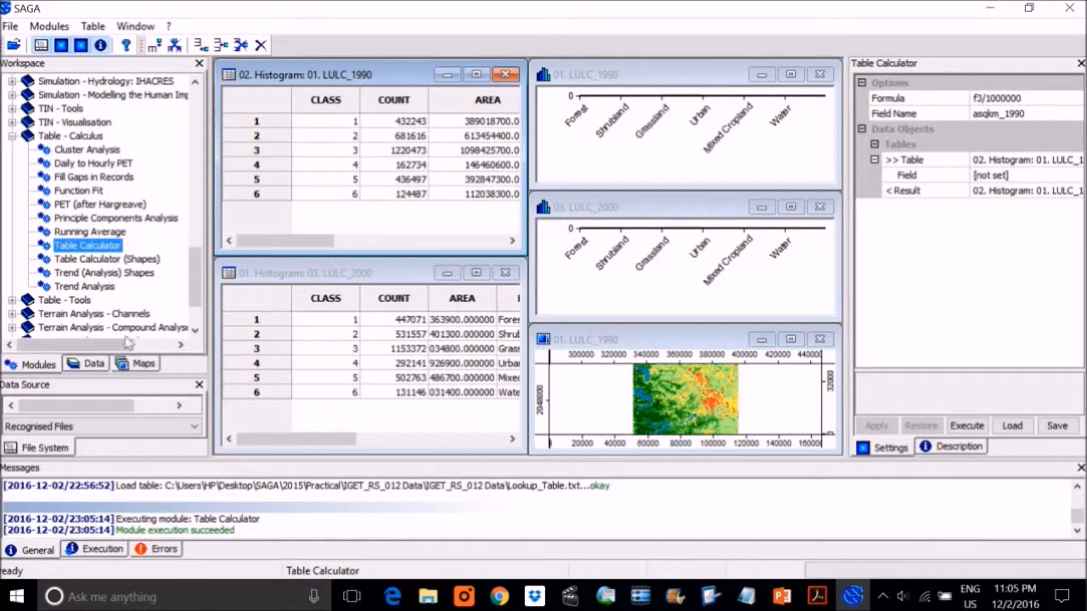
Reopen the Table Calculator and set the output field name to asqkm_2000
{"action": "double_click", "coordinate": [106, 245]}
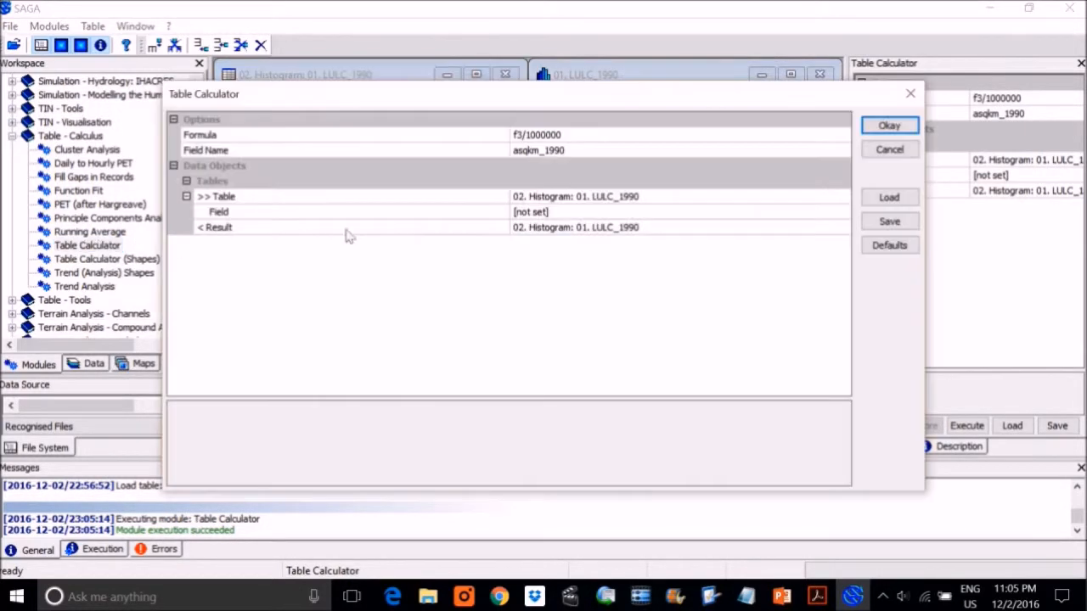
{"action": "left_click", "coordinate": [594, 153]}
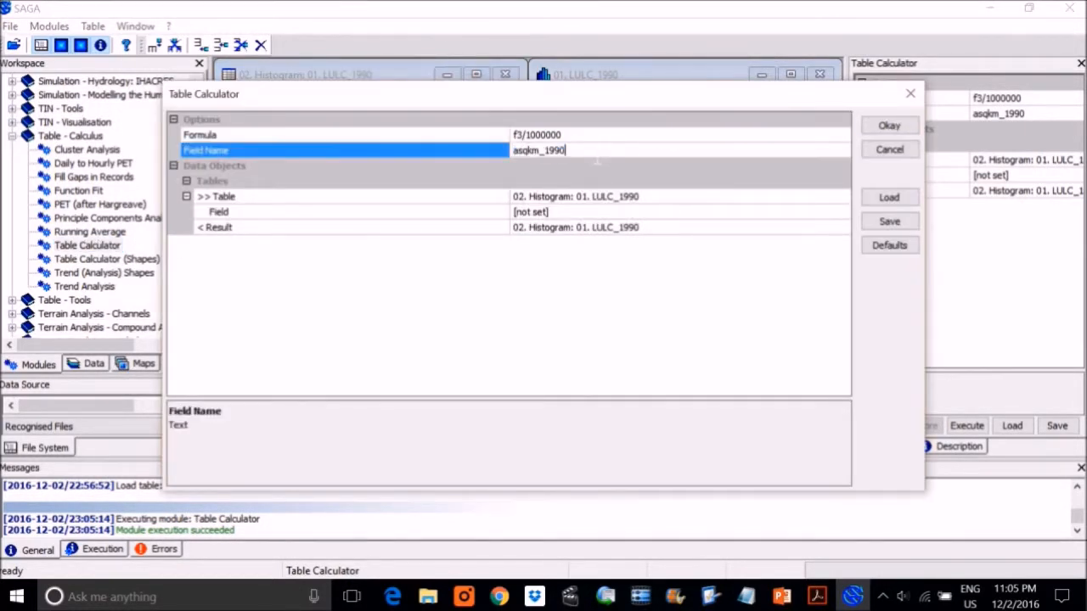
{"action": "key", "text": "BackSpace"}
{"action": "key", "text": "BackSpace"}
{"action": "type", "text": "200"}
Run the calculation with the LULC_2000 histogram as both input and result table and Field set to [not set]
{"action": "left_click", "coordinate": [630, 198]}
{"action": "left_click", "coordinate": [630, 212]}
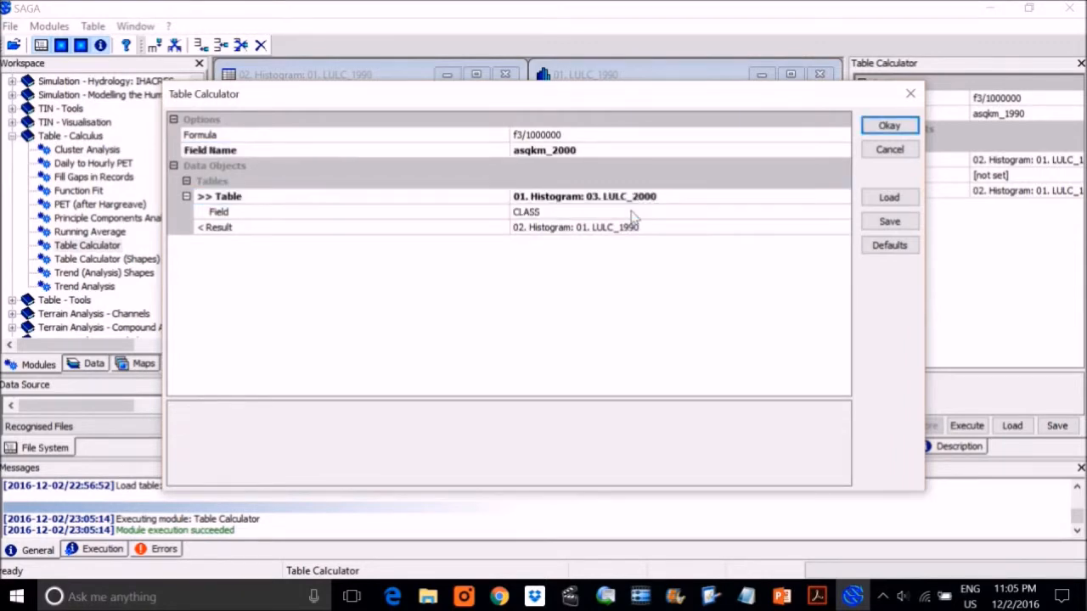
{"action": "left_click", "coordinate": [606, 227]}
{"action": "left_click", "coordinate": [584, 242]}
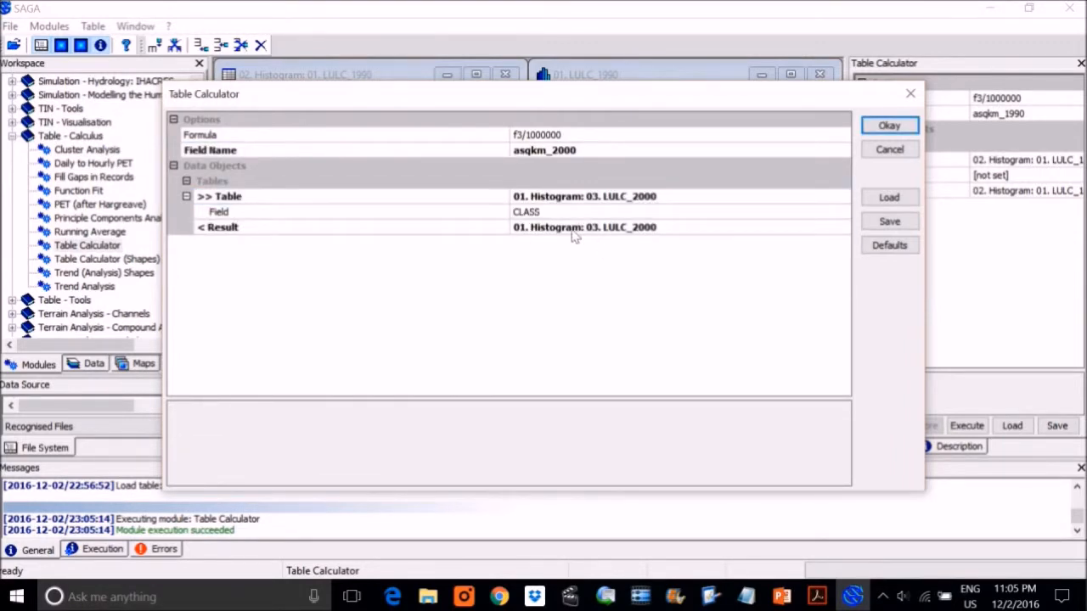
{"action": "left_click", "coordinate": [558, 213]}
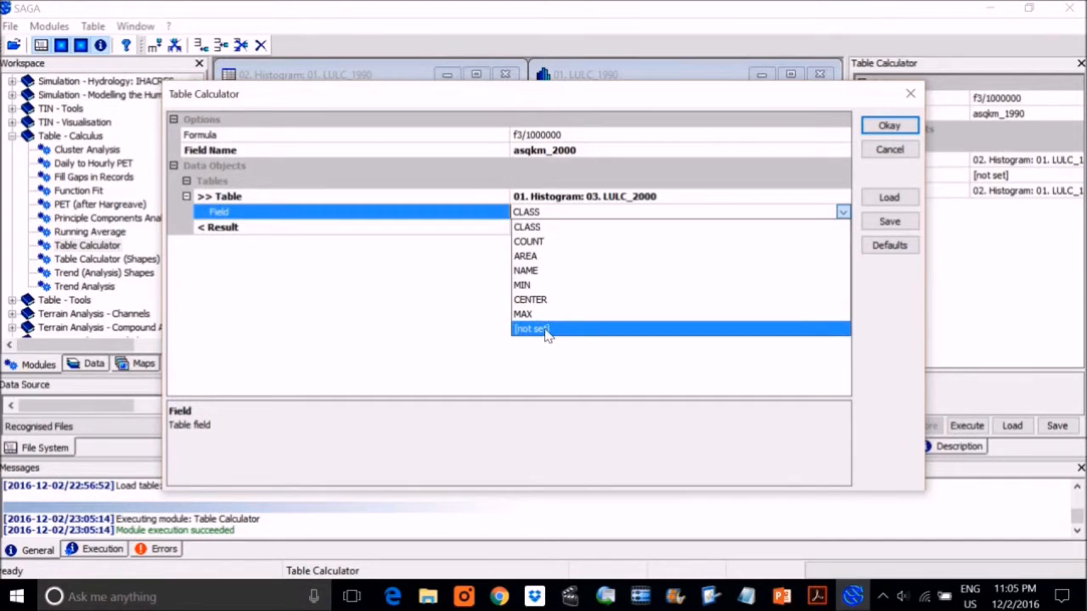
{"action": "left_click", "coordinate": [546, 329]}
{"action": "left_click", "coordinate": [888, 126]}
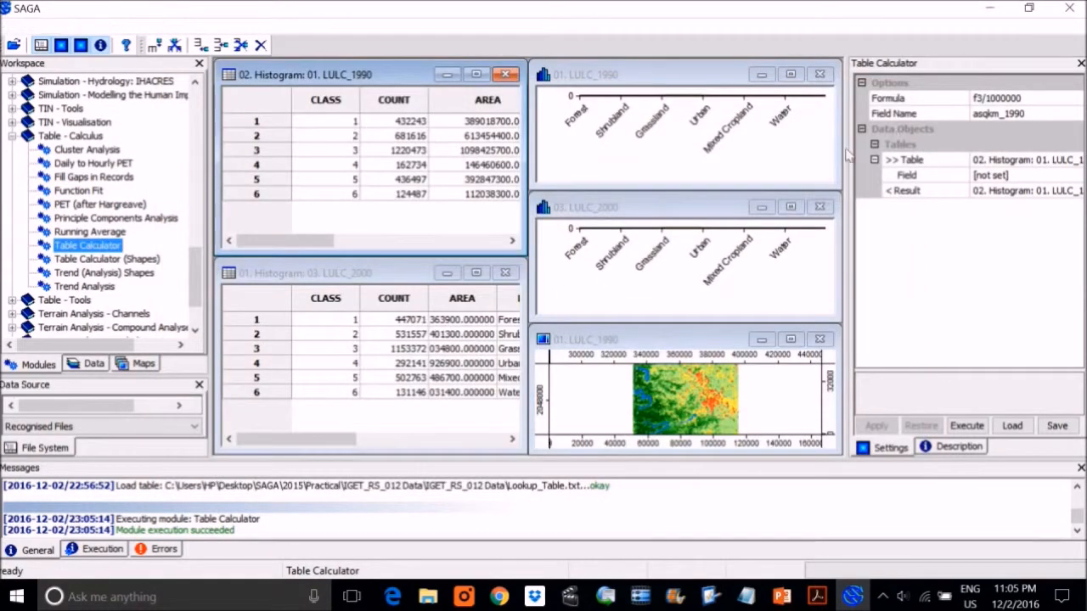
Close the open LULC_1990 and LULC_2000 histogram table windows
{"action": "left_click", "coordinate": [136, 364]}
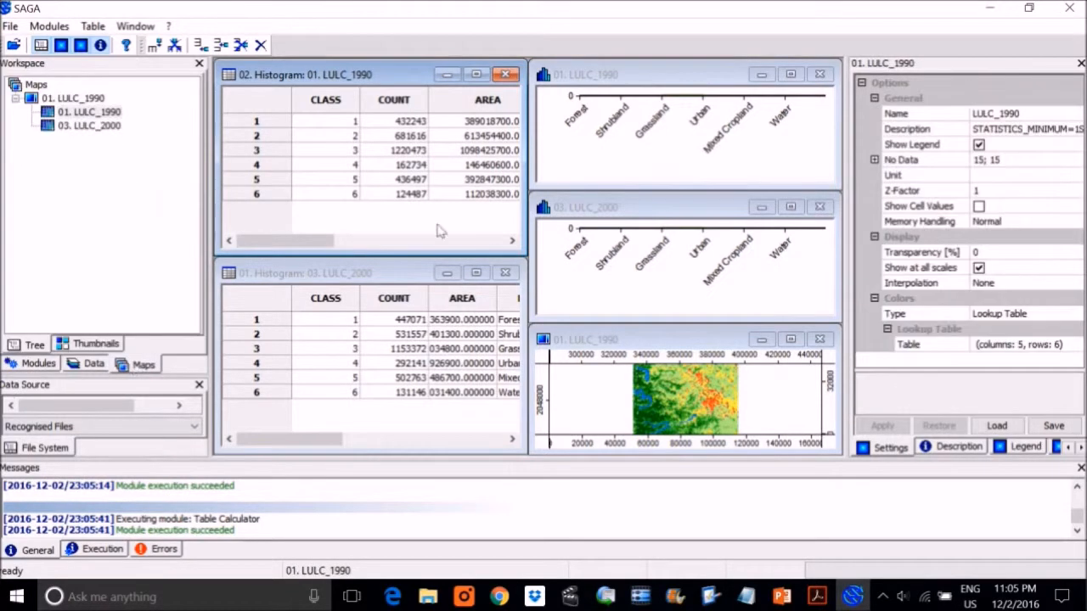
{"action": "left_click", "coordinate": [505, 76]}
{"action": "left_click", "coordinate": [504, 272]}
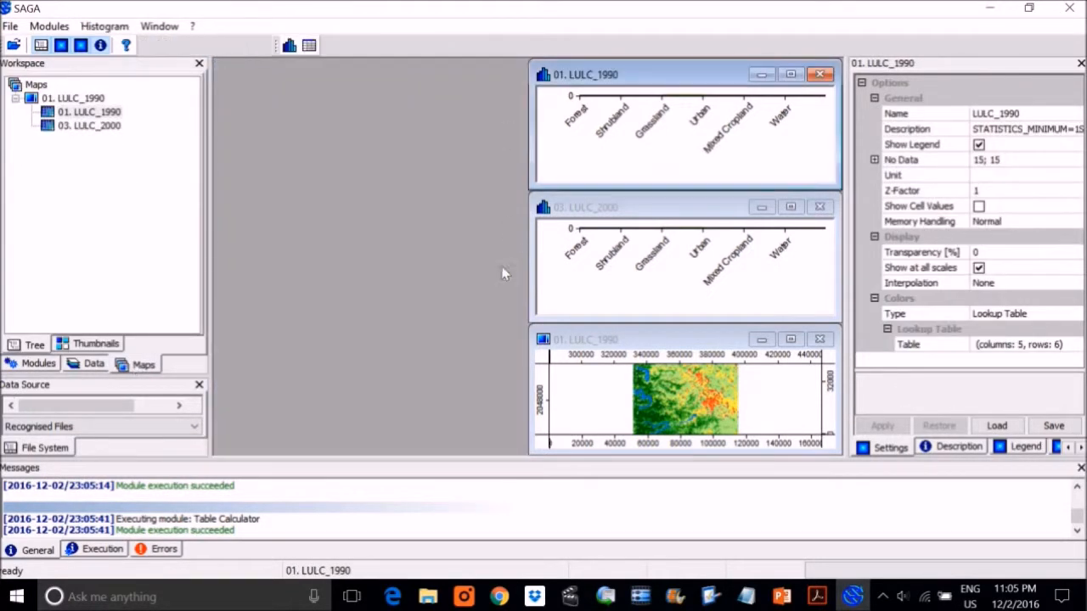
Reopen the LULC_2000 and LULC_1990 histogram tables and examine their asqkm_2000 and asqkm_1990 columns
{"action": "left_click", "coordinate": [95, 365]}
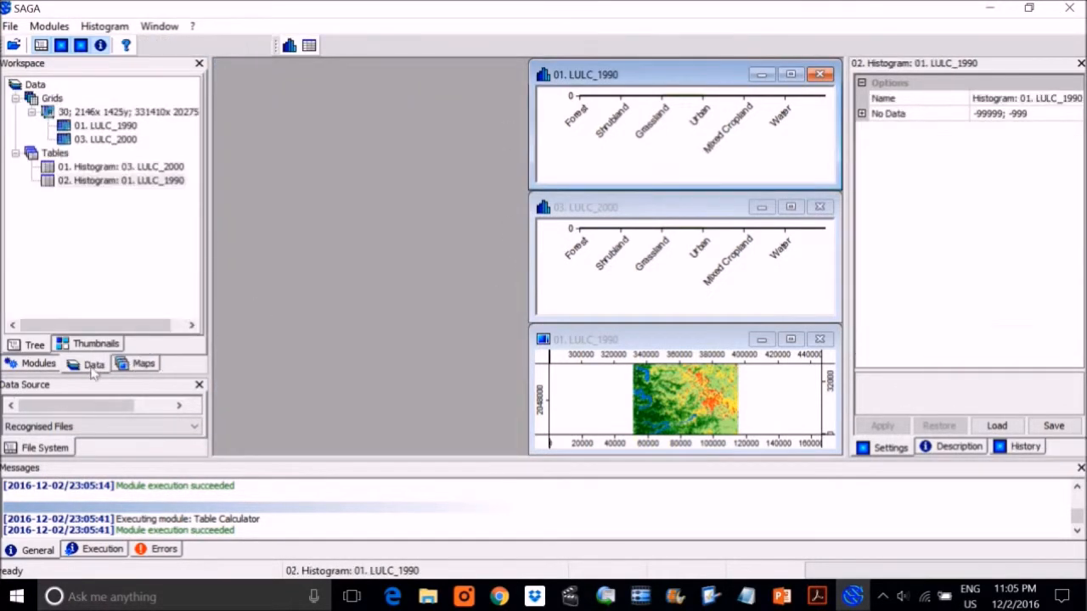
{"action": "double_click", "coordinate": [146, 169]}
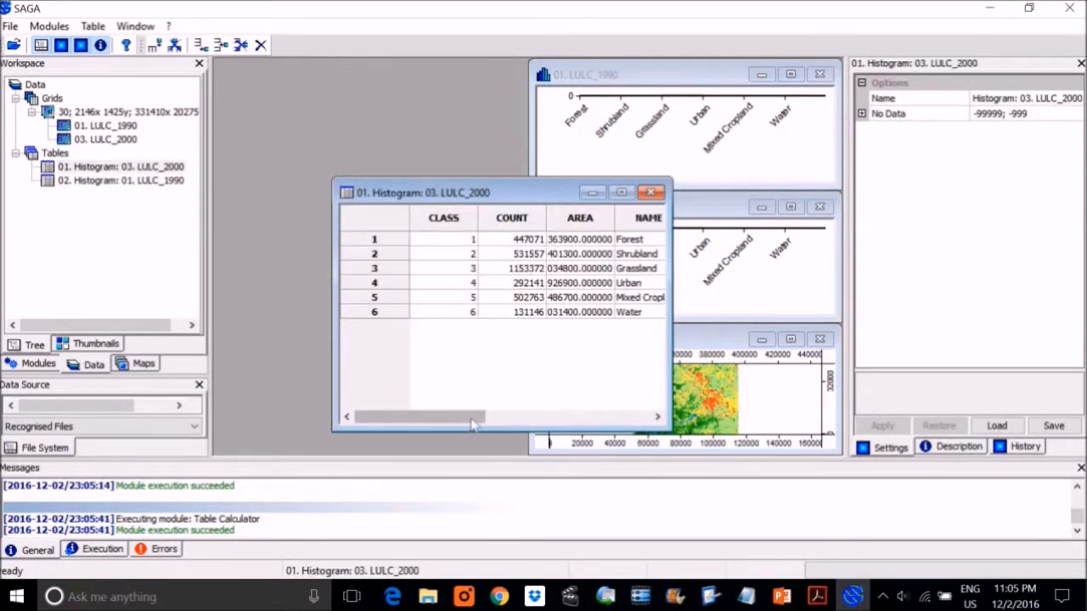
{"action": "left_click_drag", "start_coordinate": [466, 426], "coordinate": [630, 423]}
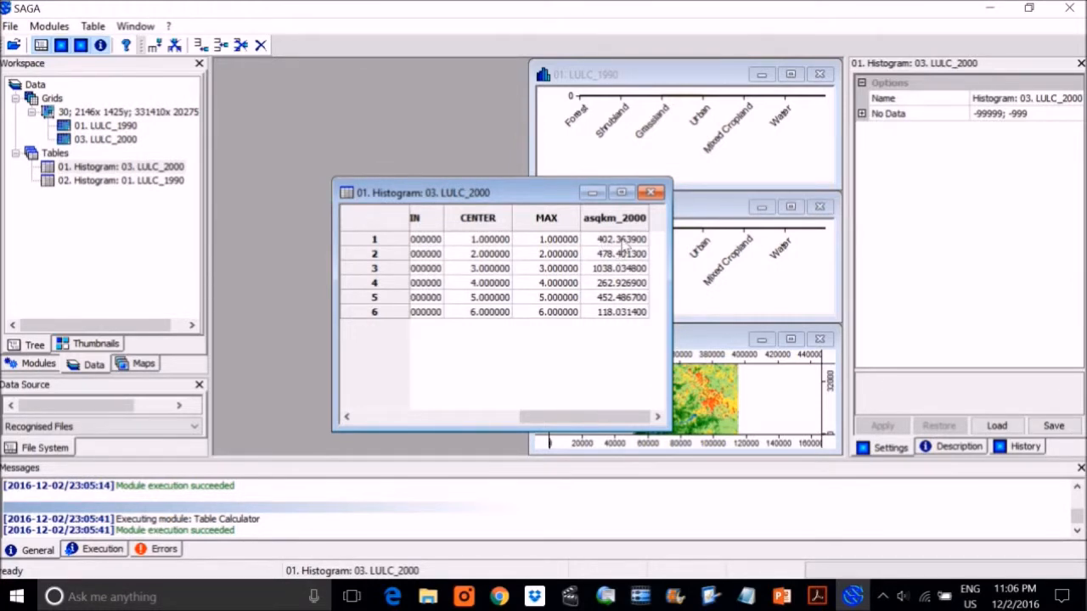
{"action": "double_click", "coordinate": [158, 181]}
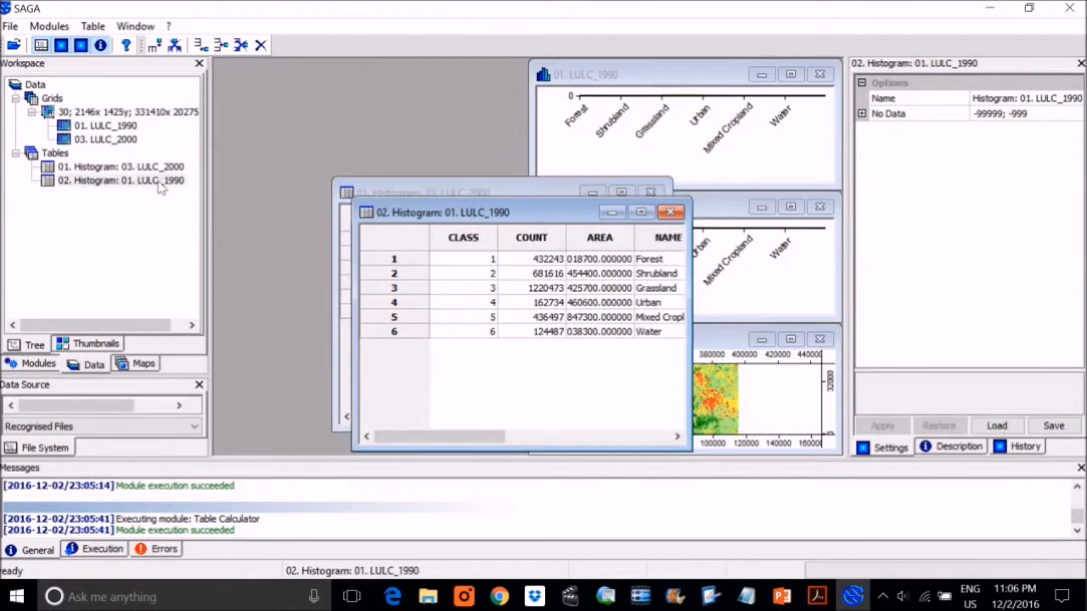
{"action": "left_click_drag", "start_coordinate": [454, 435], "coordinate": [633, 448]}
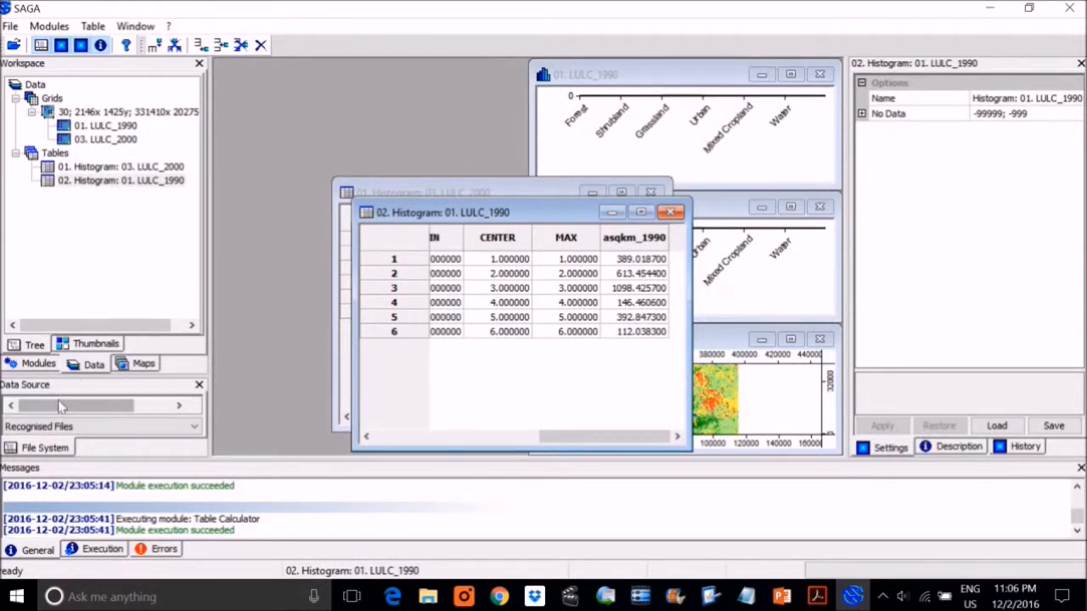
Open the Join Attributes from a Table module from the Table - Tools library
{"action": "left_click", "coordinate": [38, 363]}
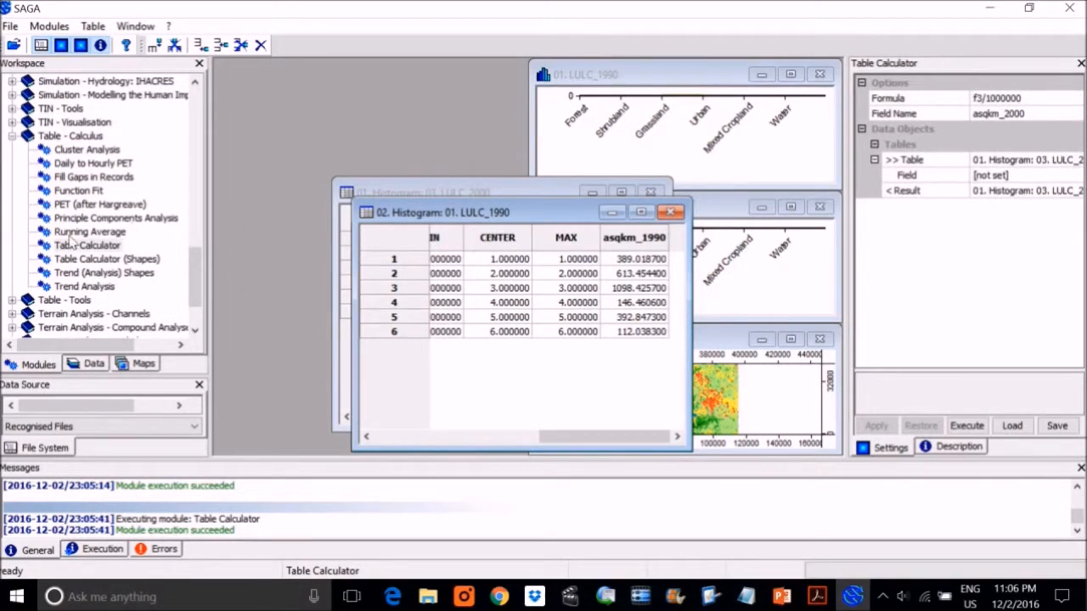
{"action": "left_click", "coordinate": [12, 300]}
{"action": "left_click", "coordinate": [120, 304]}
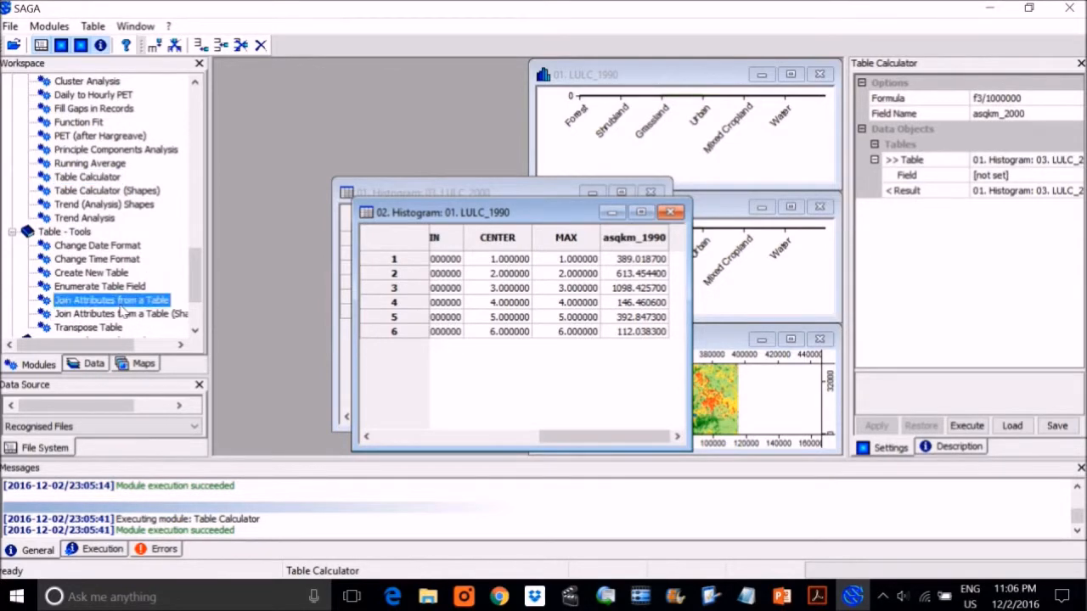
{"action": "double_click", "coordinate": [121, 307]}
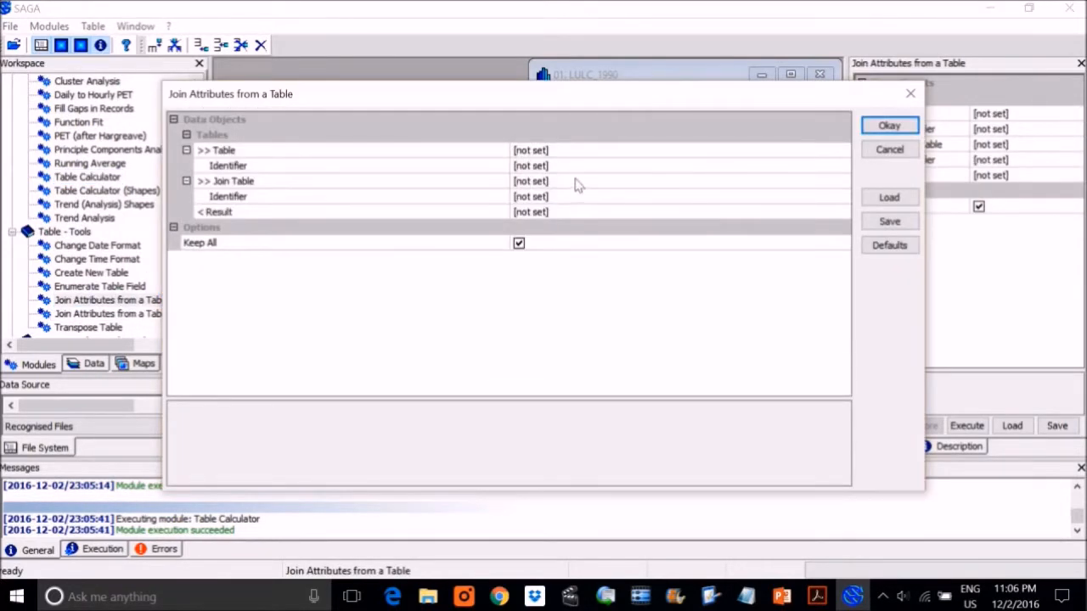
Set the LULC_1990 histogram as the main table of the join, with NAME as its identifier
{"action": "left_click", "coordinate": [587, 150]}
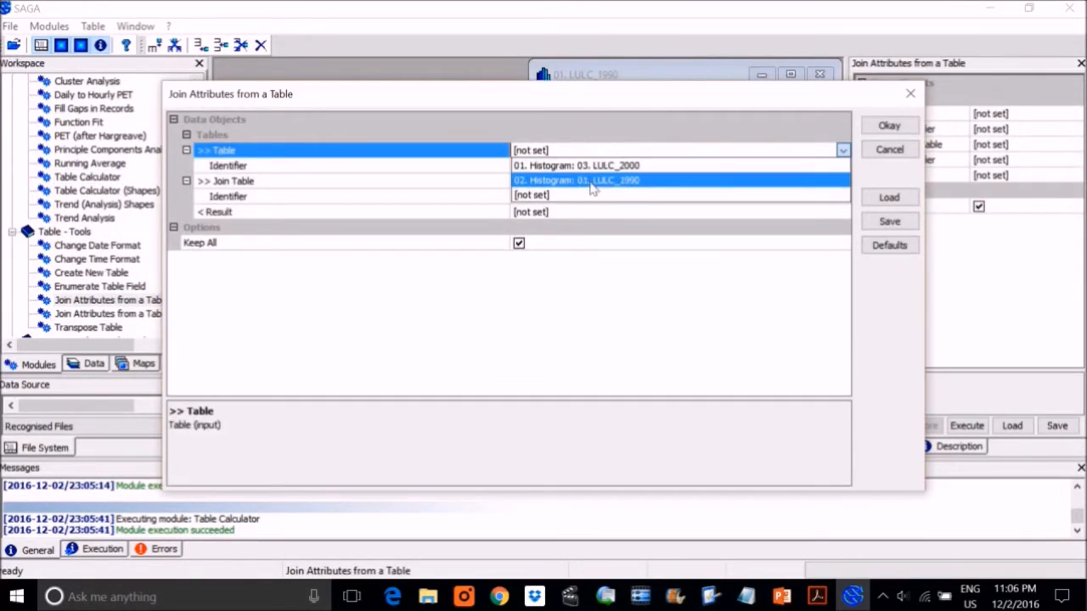
{"action": "left_click", "coordinate": [591, 180]}
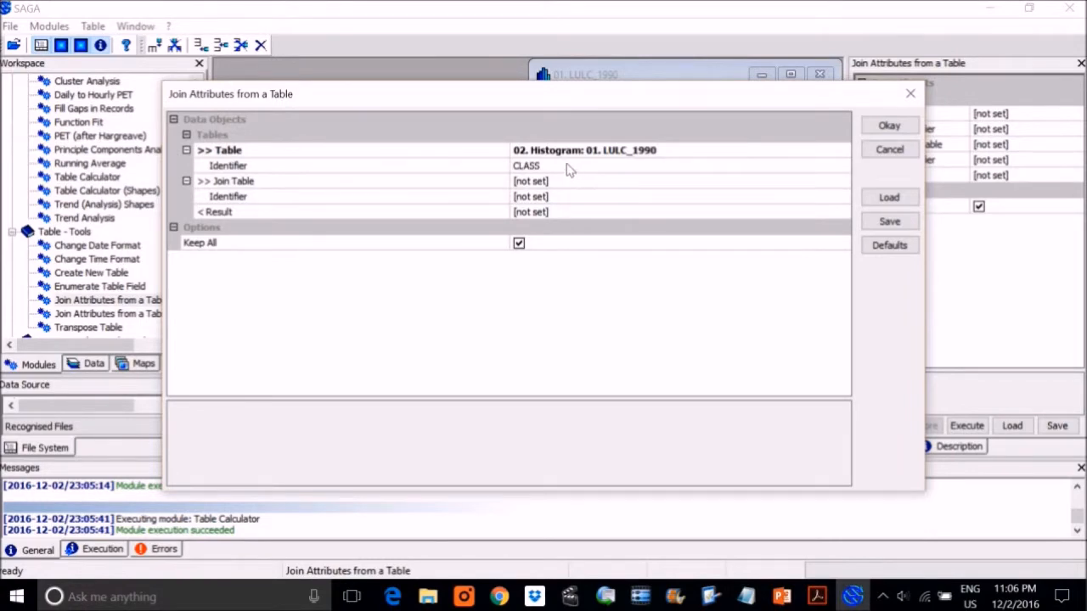
{"action": "left_click", "coordinate": [568, 167]}
{"action": "left_click", "coordinate": [539, 223]}
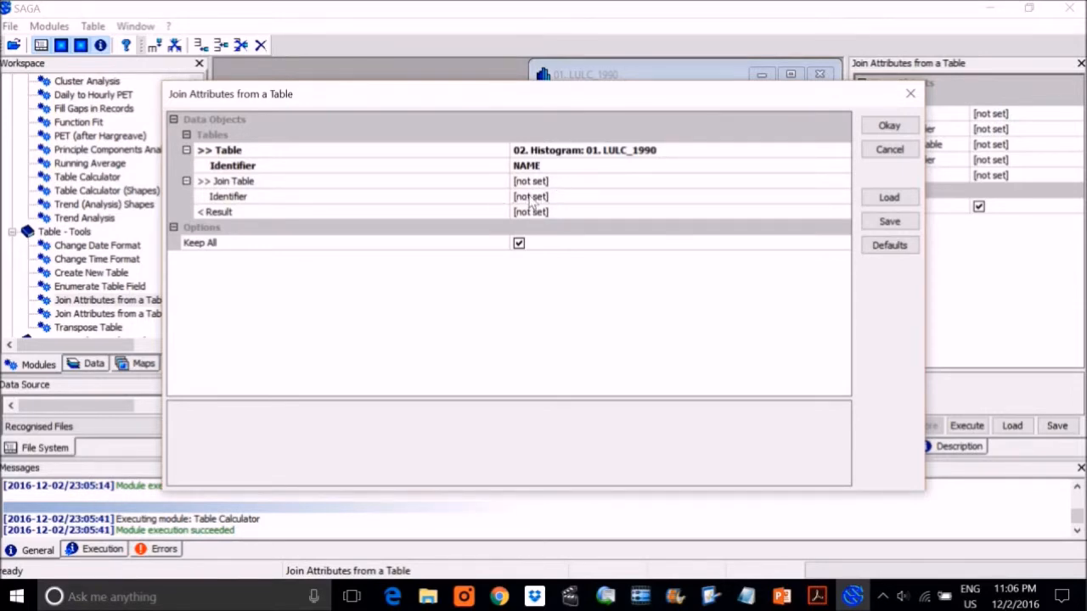
Set the LULC_2000 histogram as the join table with identifier NAME, and have the result created as a new table
{"action": "left_click", "coordinate": [532, 197]}
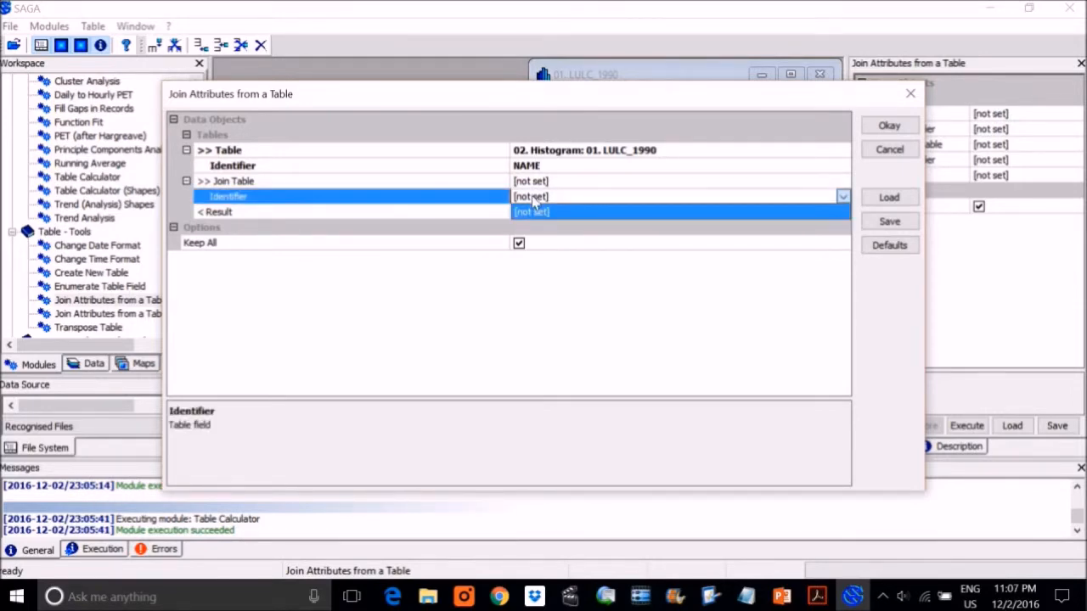
{"action": "left_click", "coordinate": [562, 182]}
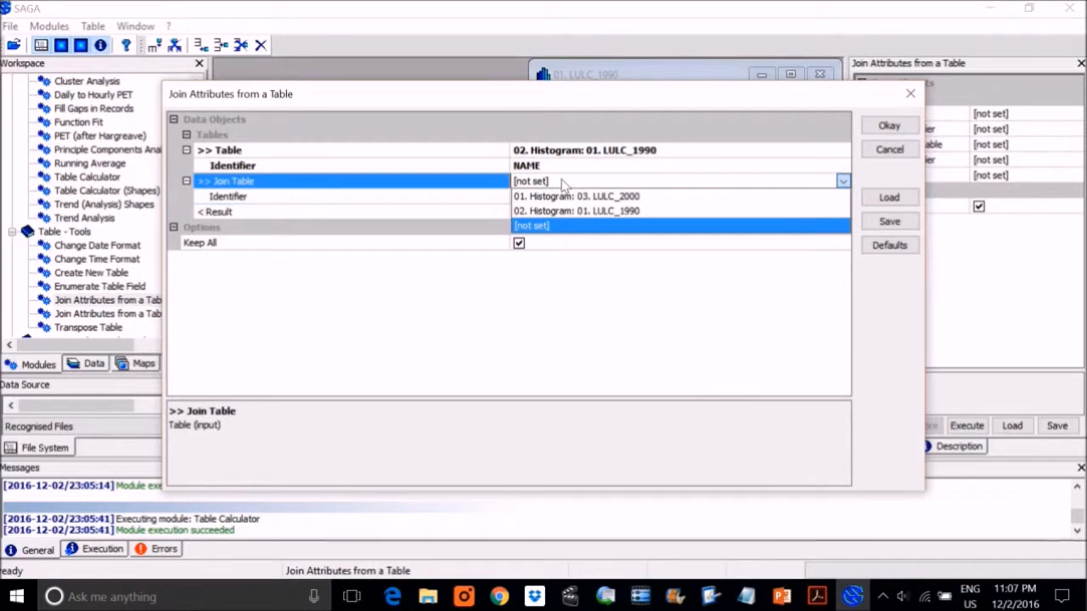
{"action": "left_click", "coordinate": [616, 200]}
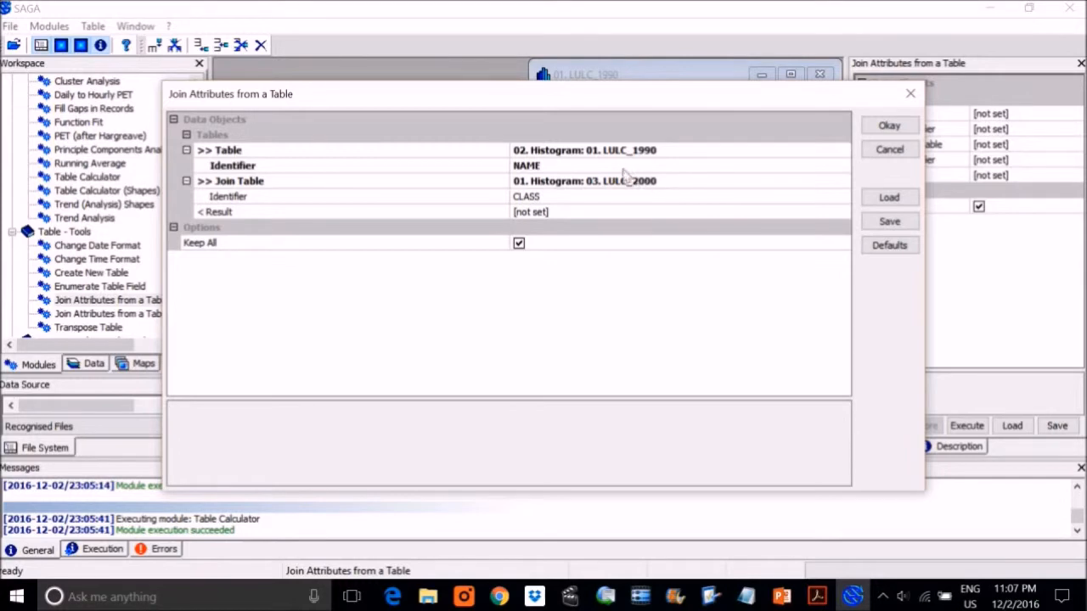
{"action": "left_click", "coordinate": [530, 194]}
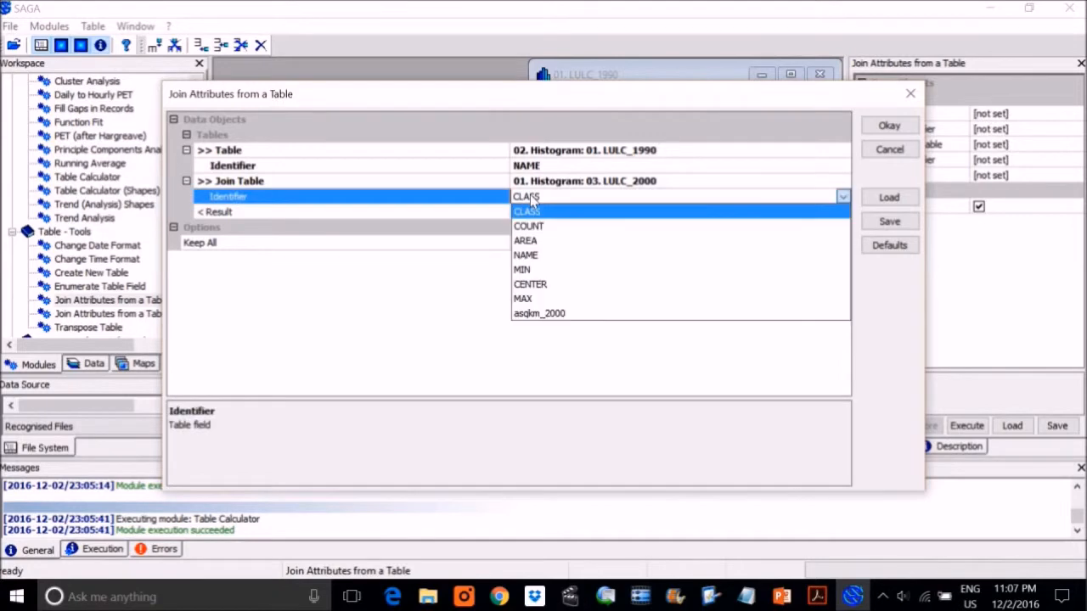
{"action": "left_click", "coordinate": [545, 251]}
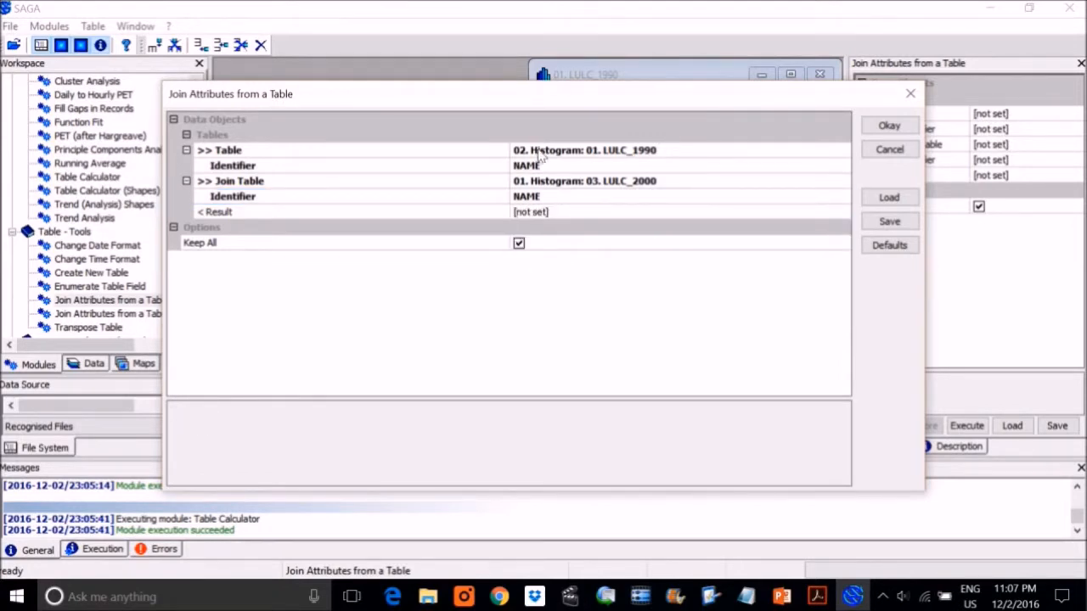
{"action": "left_click", "coordinate": [539, 209]}
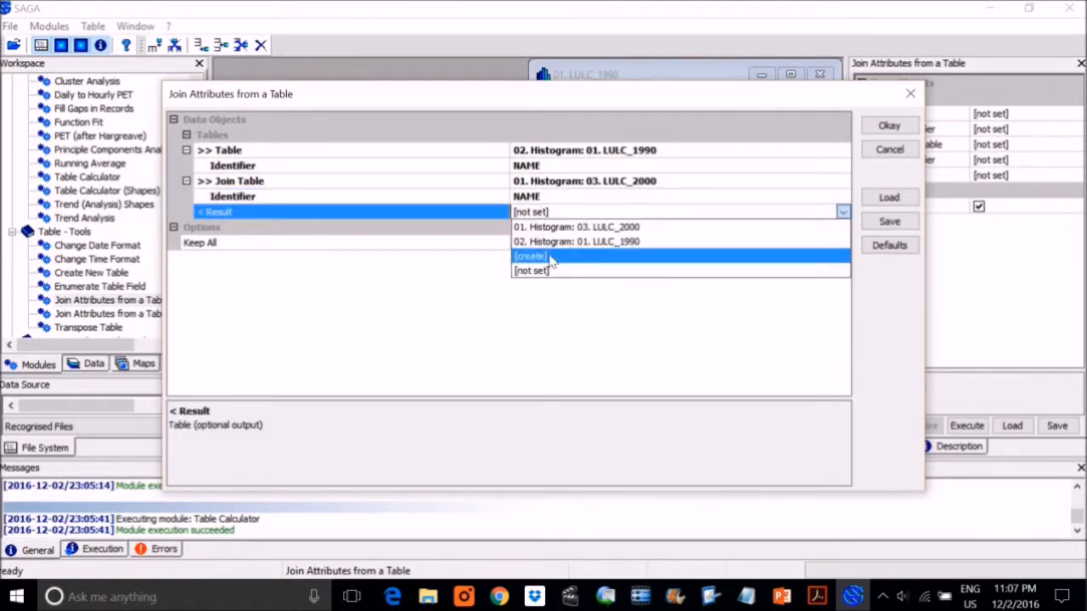
{"action": "left_click", "coordinate": [556, 255]}
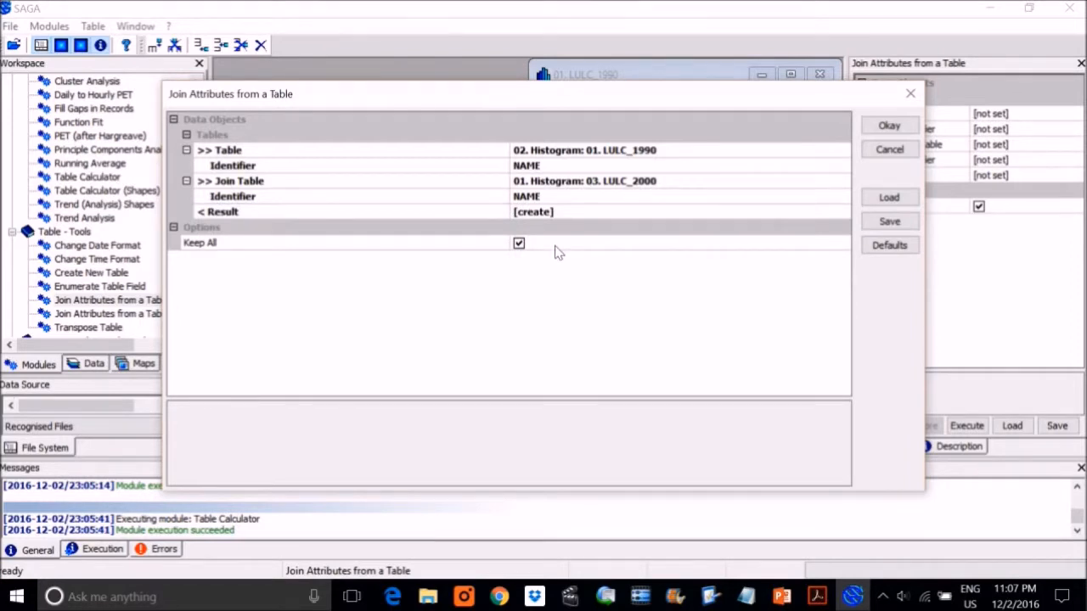
Run the attribute join and open the resulting LULC_1990 and LULC_2000 histogram table in a maximized window
{"action": "left_click", "coordinate": [888, 125]}
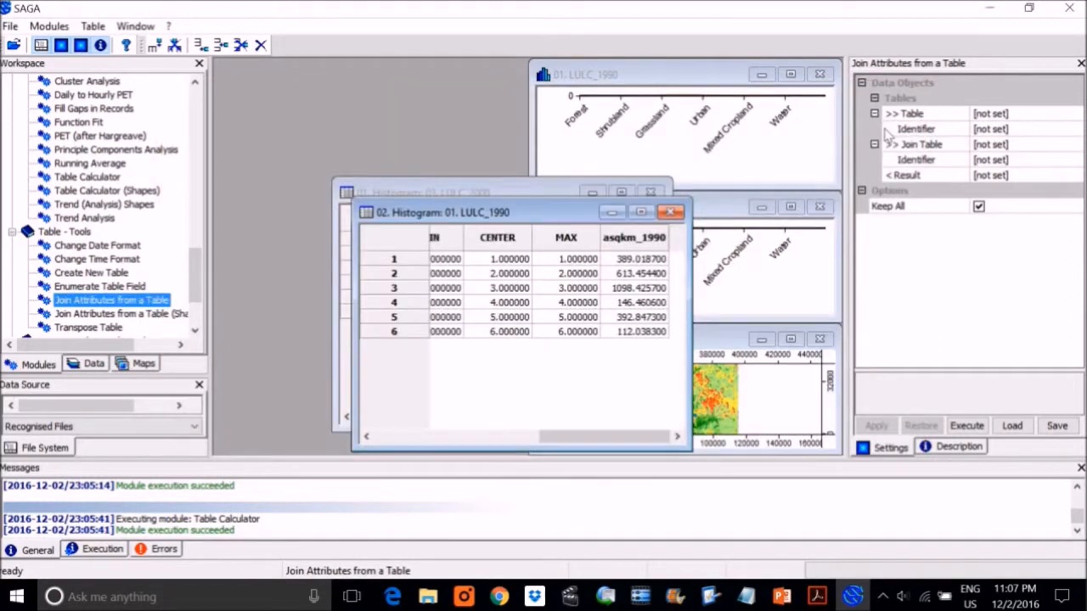
{"action": "left_click", "coordinate": [121, 365]}
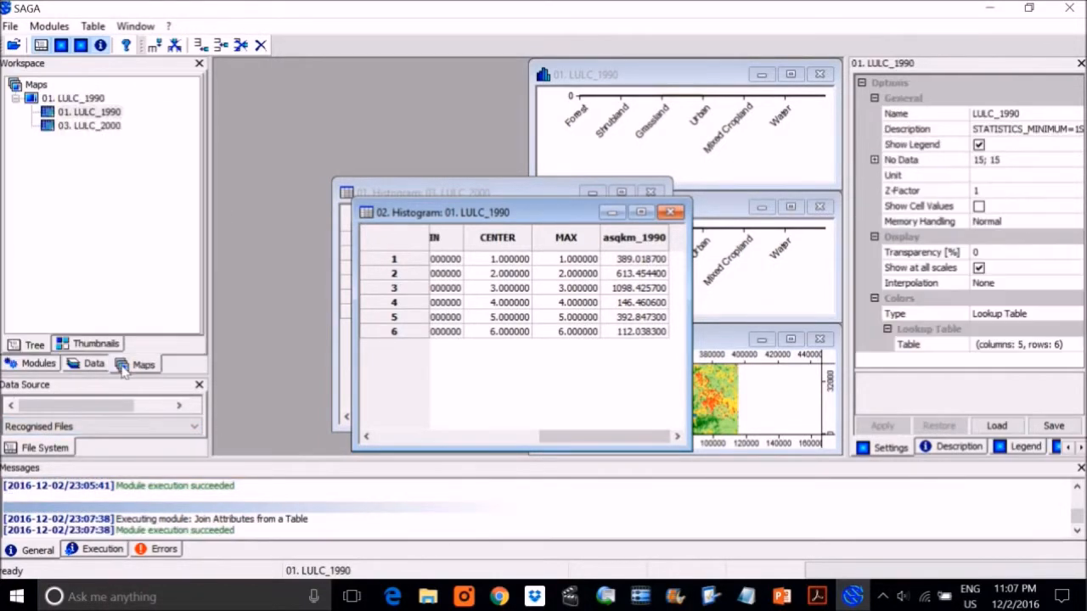
{"action": "left_click", "coordinate": [95, 365]}
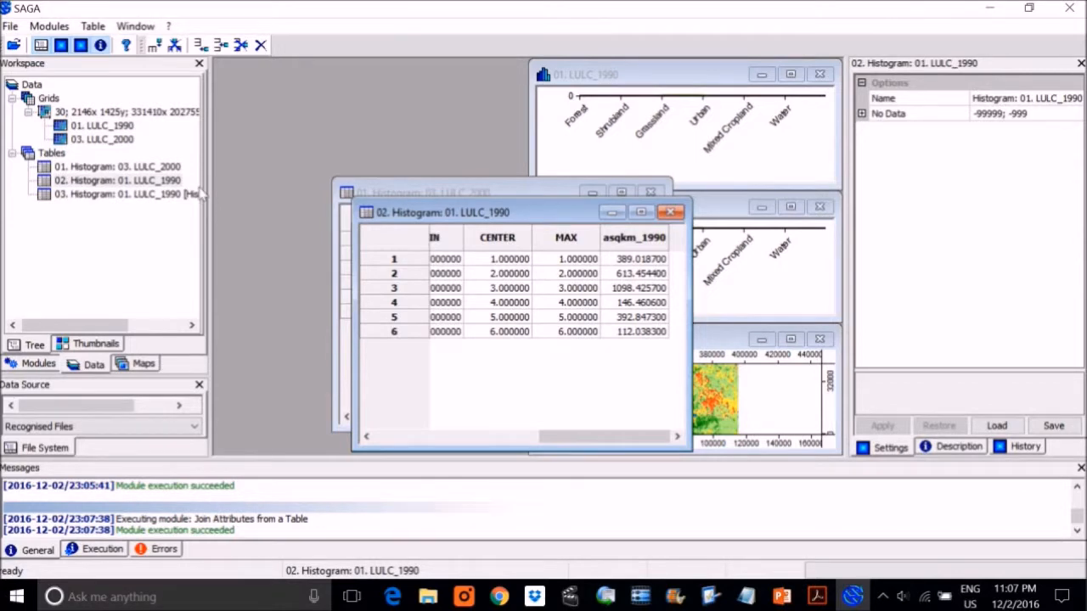
{"action": "double_click", "coordinate": [169, 196]}
{"action": "double_click", "coordinate": [548, 227]}
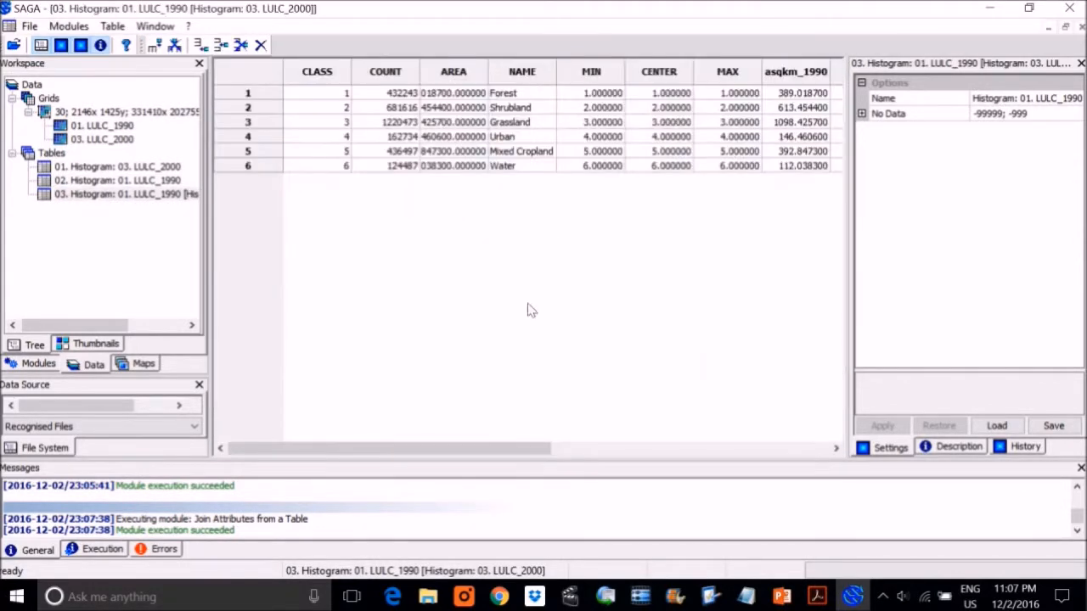
{"action": "left_click_drag", "start_coordinate": [492, 450], "coordinate": [398, 433]}
Start a diagram from the joined table with the Bars display type and NAME as the X axis label
{"action": "right_click", "coordinate": [153, 196]}
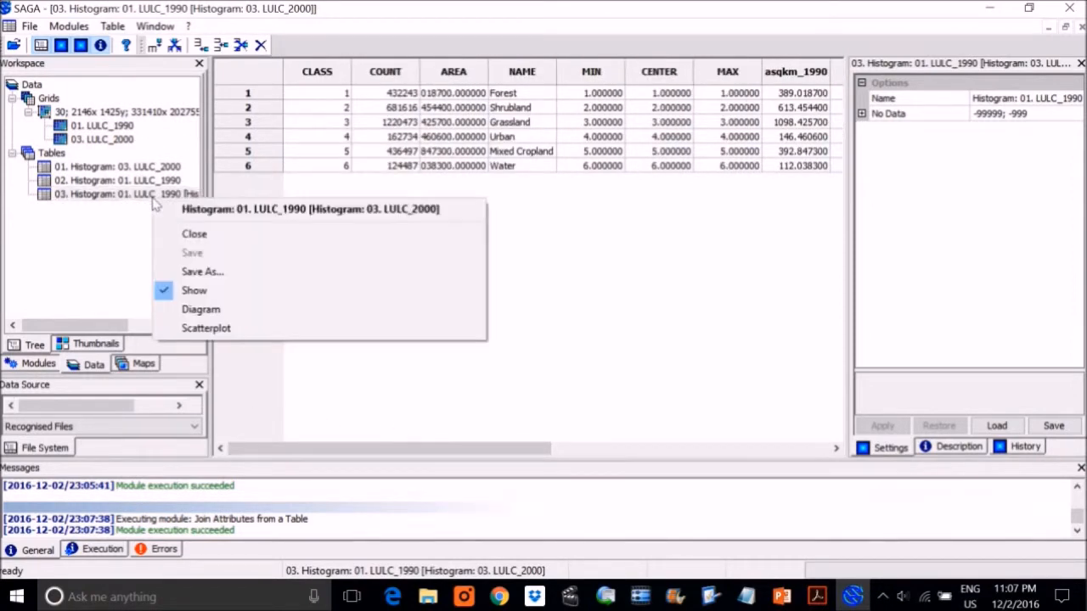
{"action": "left_click", "coordinate": [212, 309]}
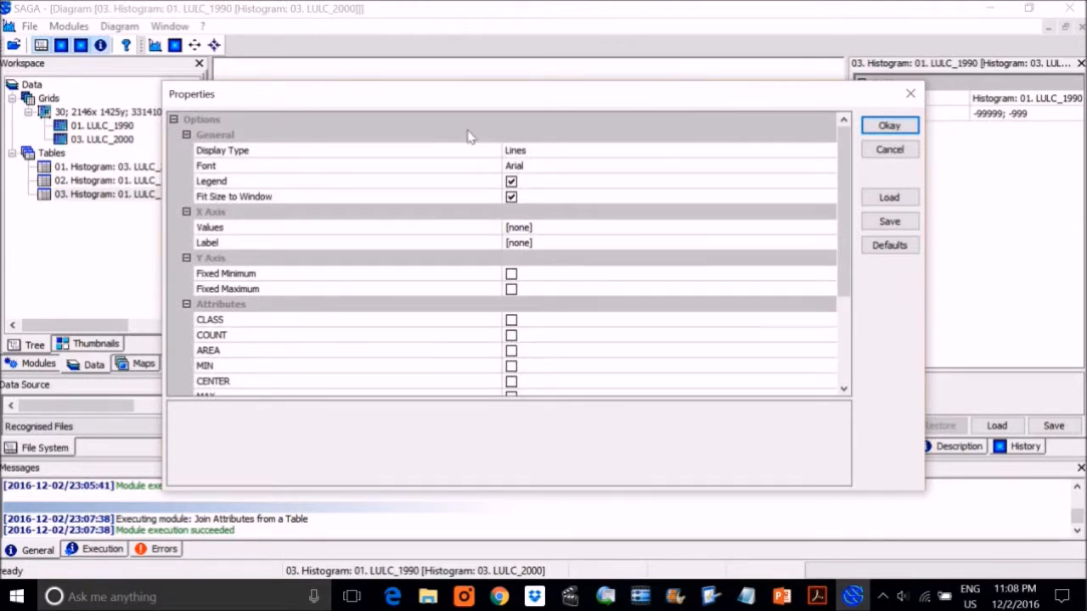
{"action": "left_click", "coordinate": [546, 151]}
{"action": "left_click", "coordinate": [547, 167]}
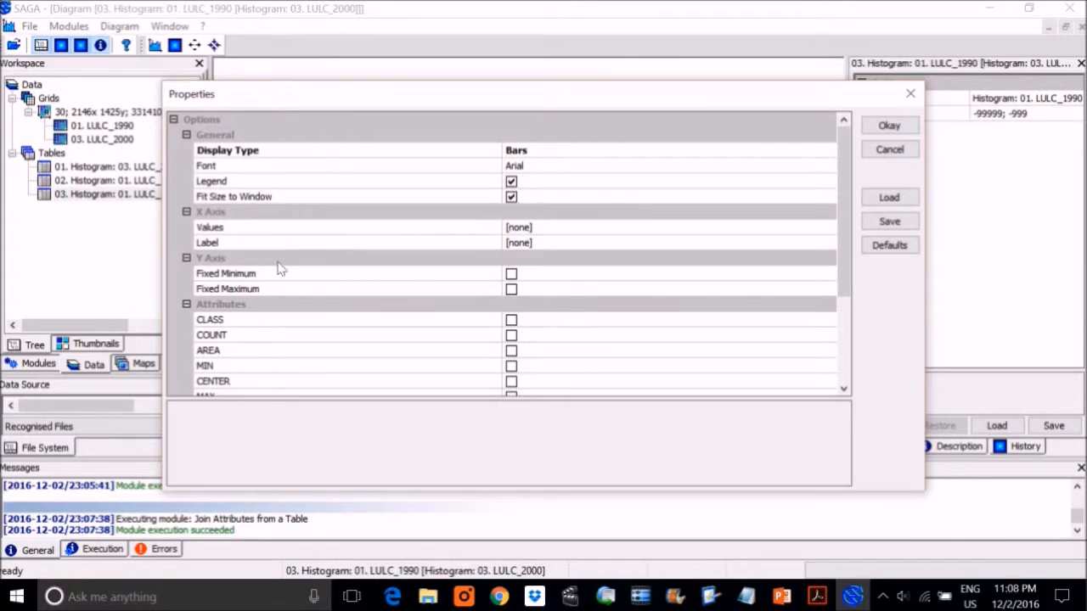
{"action": "left_click", "coordinate": [535, 243]}
{"action": "left_click", "coordinate": [524, 295]}
Plot the asqkm_1990 and asqkm_2000 attributes in the bar diagram
{"action": "scroll", "coordinate": [472, 305], "scroll_direction": "down", "scroll_amount": 2}
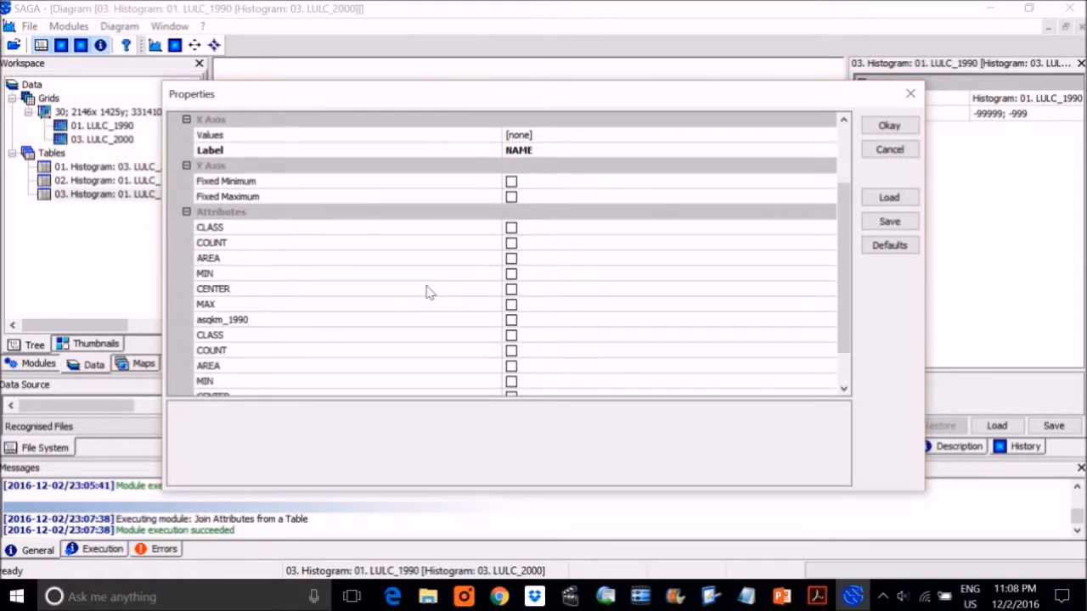
{"action": "scroll", "coordinate": [281, 291], "scroll_direction": "down", "scroll_amount": 1}
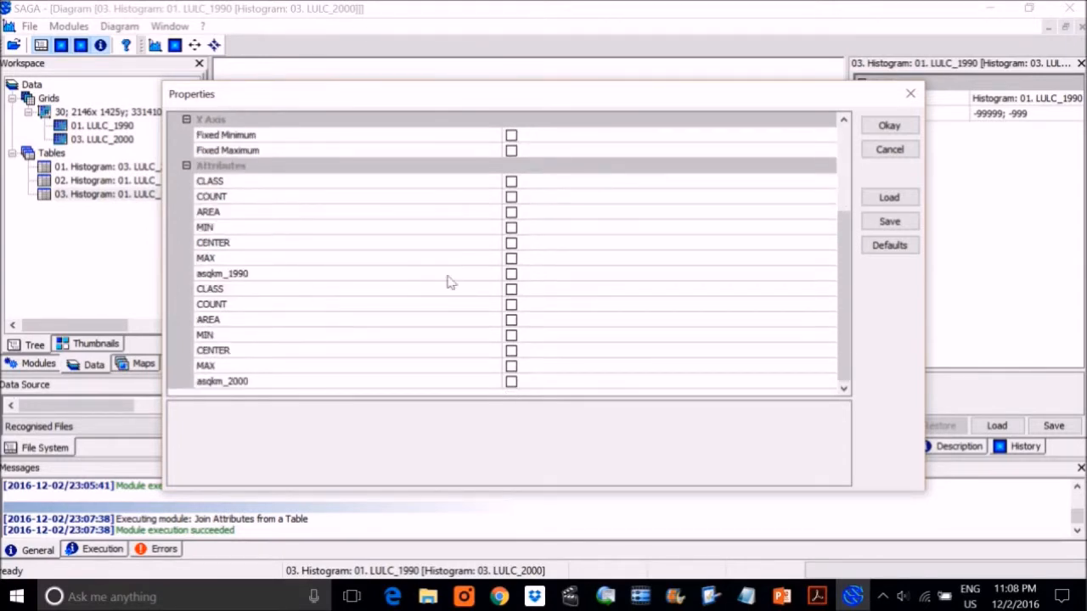
{"action": "left_click", "coordinate": [511, 274]}
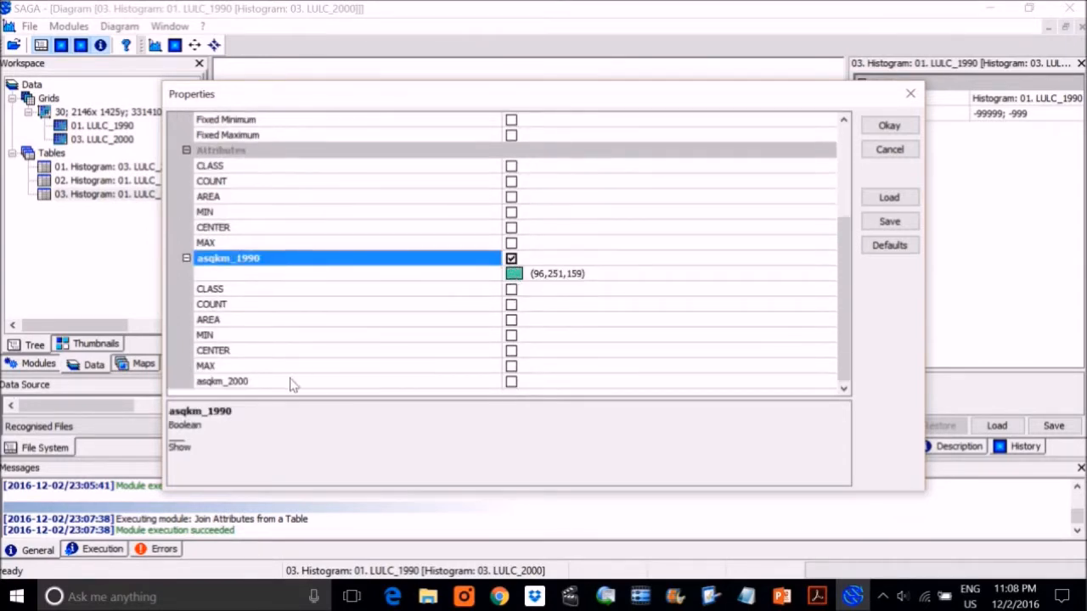
{"action": "left_click", "coordinate": [512, 382]}
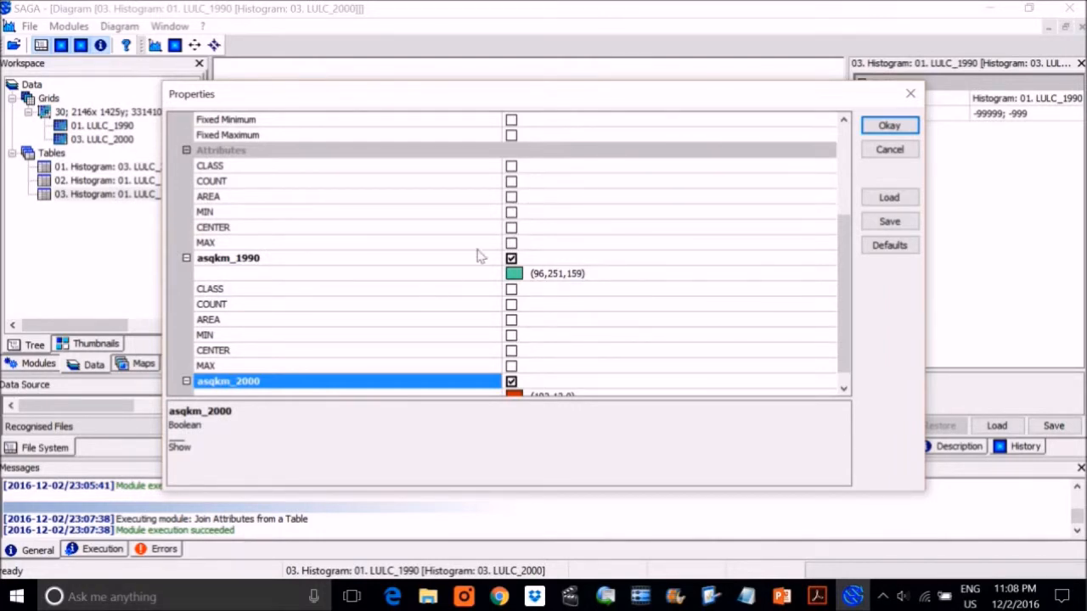
{"action": "left_click", "coordinate": [887, 125]}
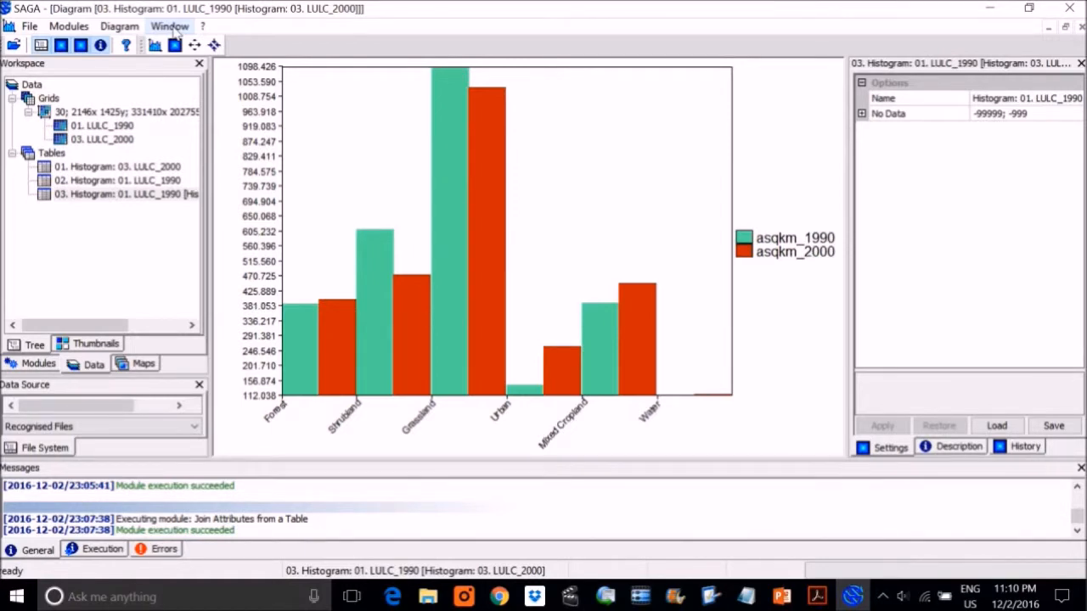
Collapse the table module libraries and open the Change Detection module from the Imagery - Classification library
{"action": "left_click", "coordinate": [47, 364]}
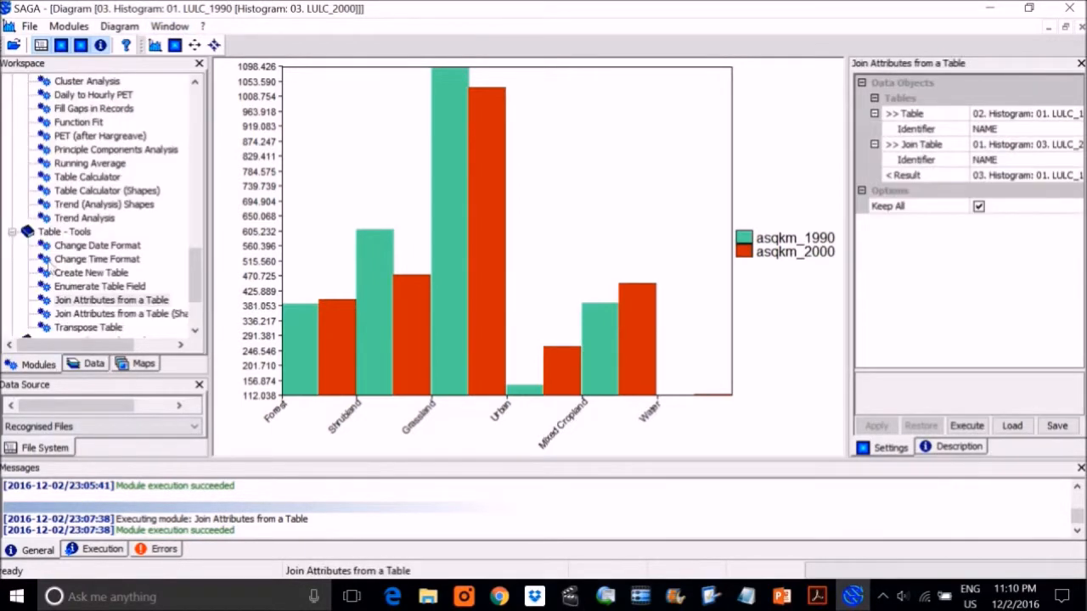
{"action": "double_click", "coordinate": [26, 232]}
{"action": "scroll", "coordinate": [26, 187], "scroll_direction": "up", "scroll_amount": 2}
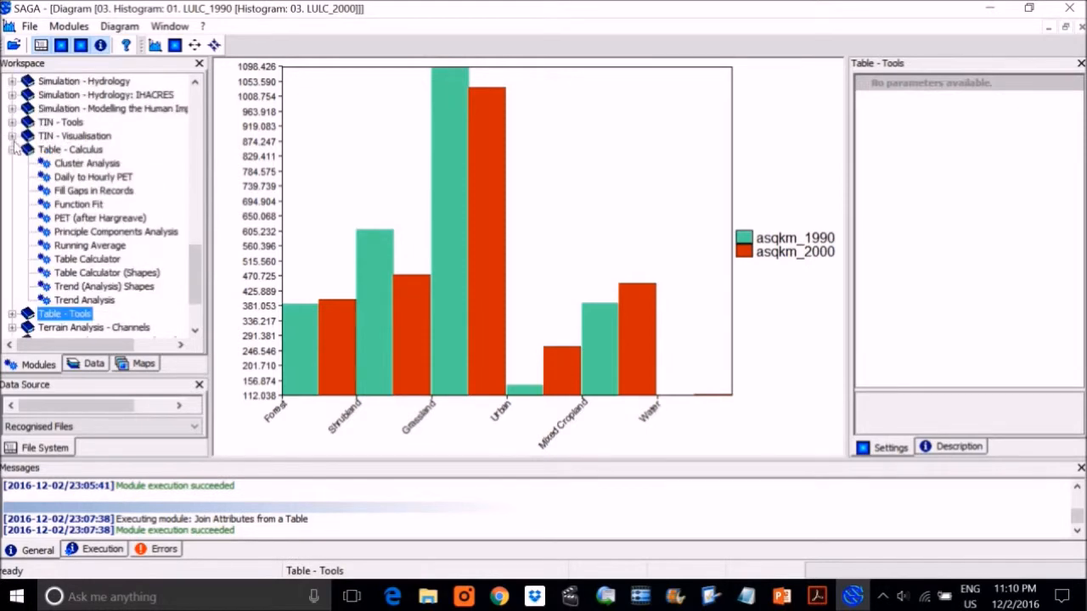
{"action": "left_click", "coordinate": [12, 149]}
{"action": "scroll", "coordinate": [103, 205], "scroll_direction": "up", "scroll_amount": 3}
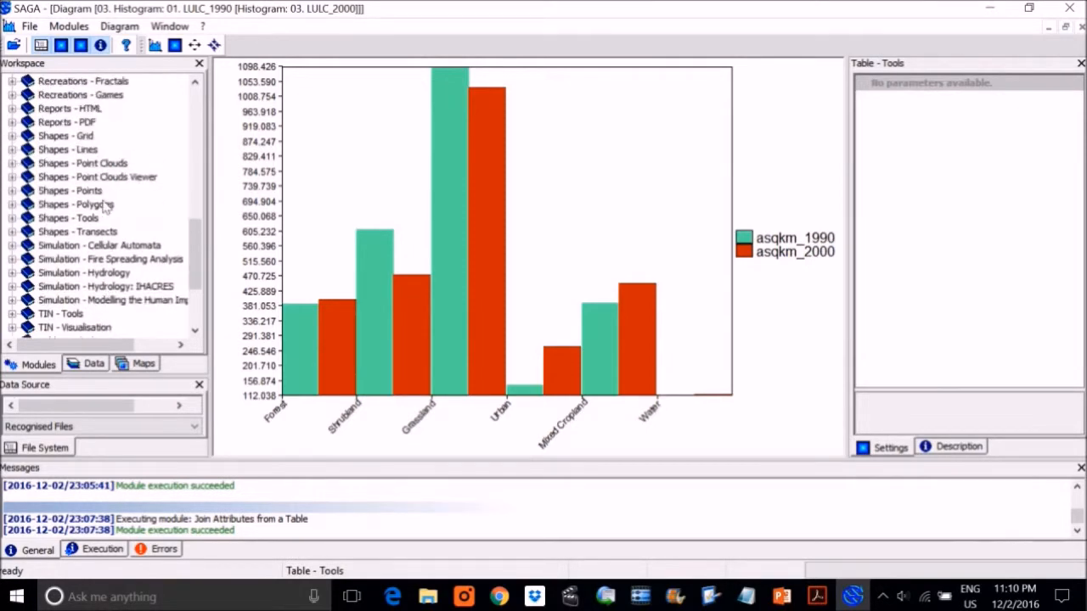
{"action": "scroll", "coordinate": [103, 206], "scroll_direction": "up", "scroll_amount": 4}
{"action": "scroll", "coordinate": [78, 176], "scroll_direction": "up", "scroll_amount": 4}
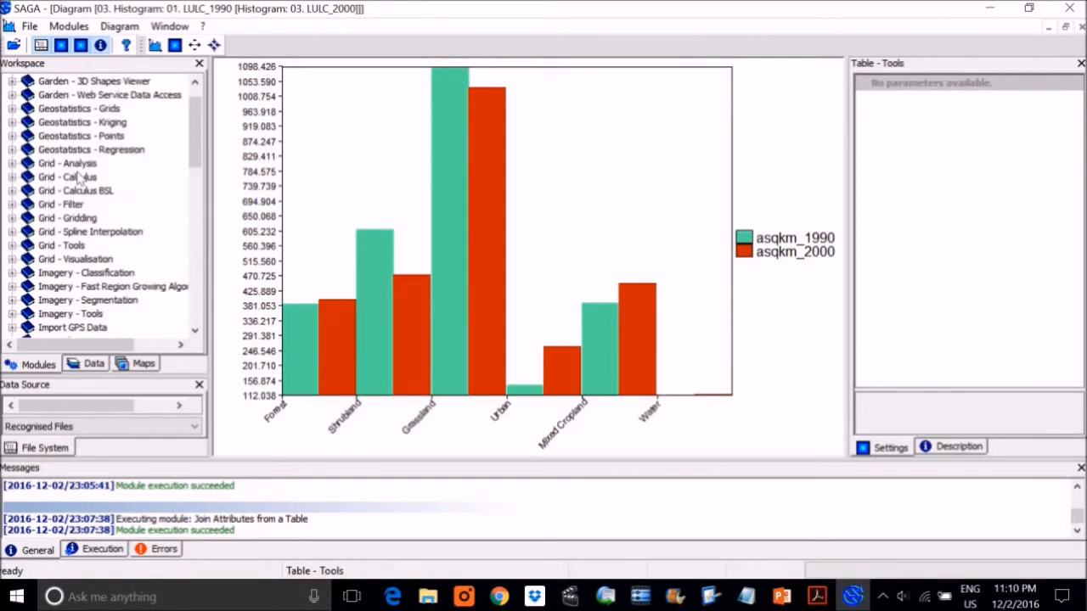
{"action": "left_click", "coordinate": [12, 274]}
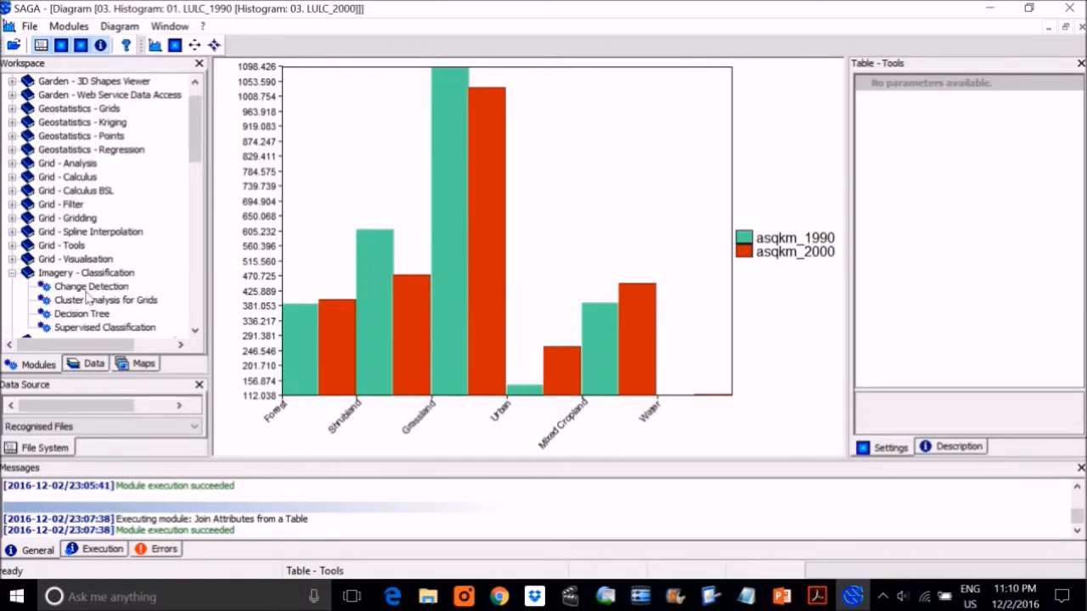
{"action": "scroll", "coordinate": [93, 297], "scroll_direction": "down", "scroll_amount": 1}
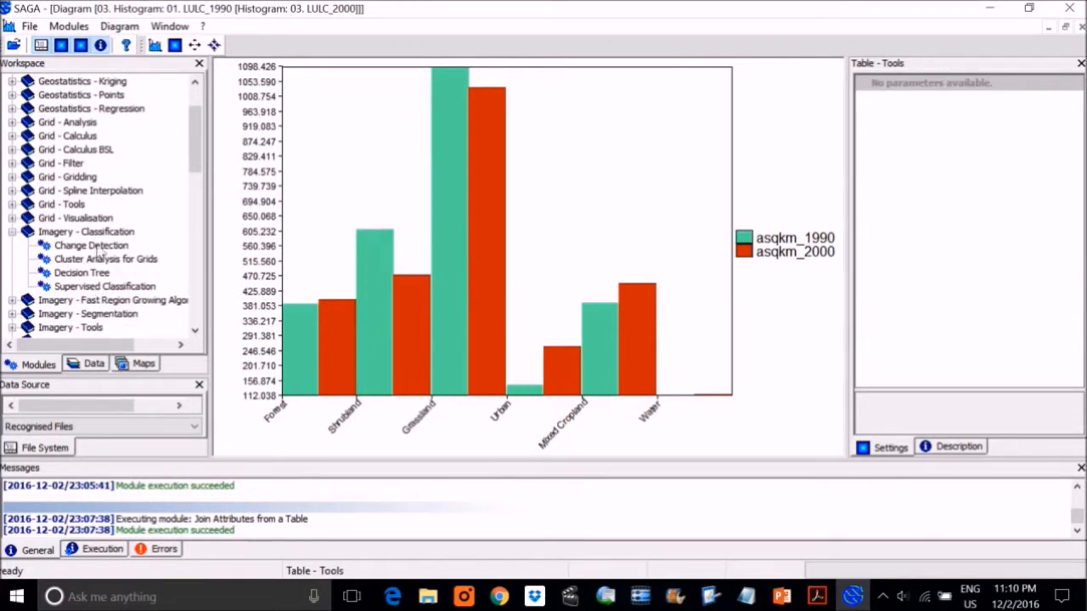
{"action": "double_click", "coordinate": [95, 246]}
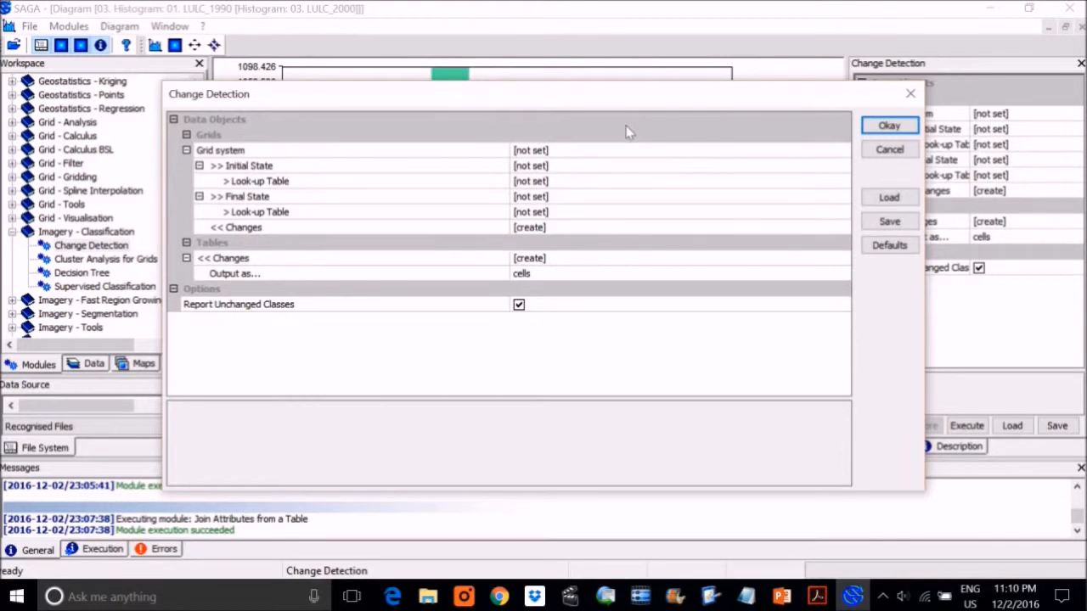
Run Change Detection on the 30; 2146x 1425y grid system from initial state LULC_1990 to final state LULC_2000, without reporting unchanged classes
{"action": "left_click", "coordinate": [631, 150]}
{"action": "left_click", "coordinate": [604, 167]}
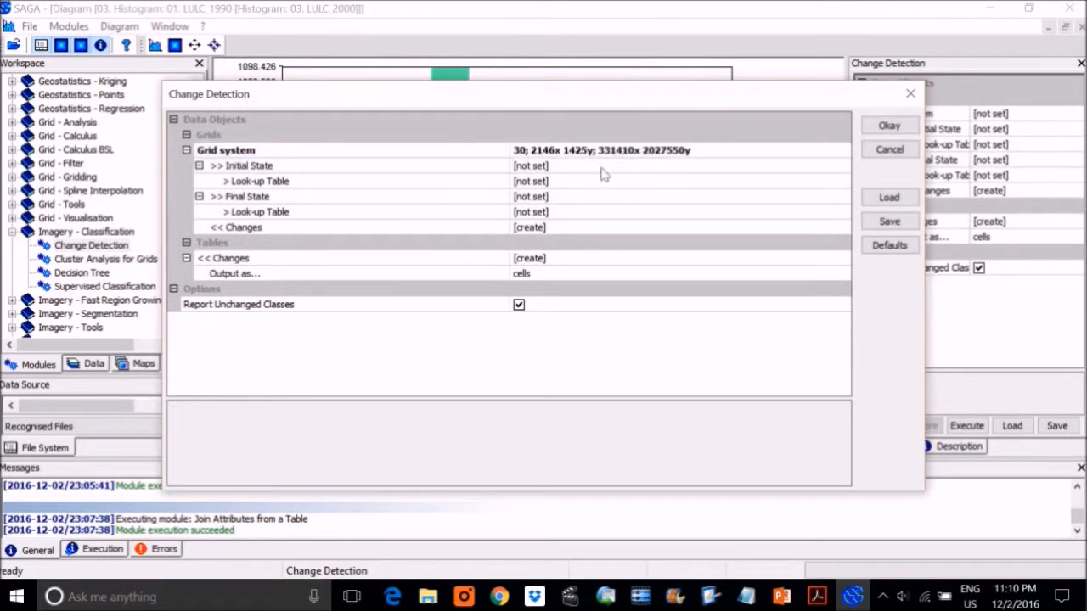
{"action": "left_click", "coordinate": [576, 170]}
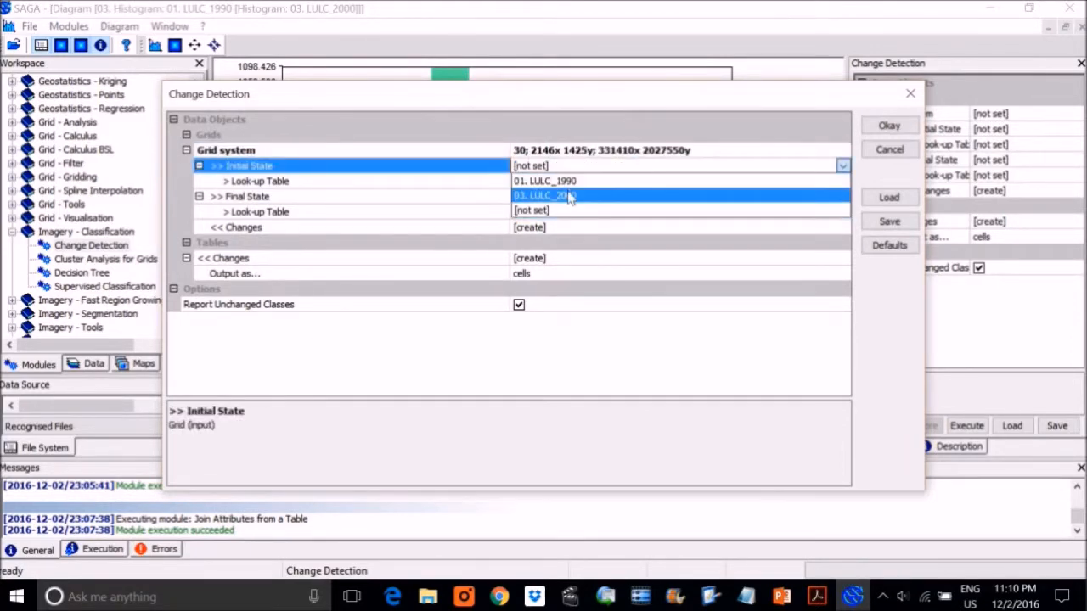
{"action": "left_click", "coordinate": [569, 196]}
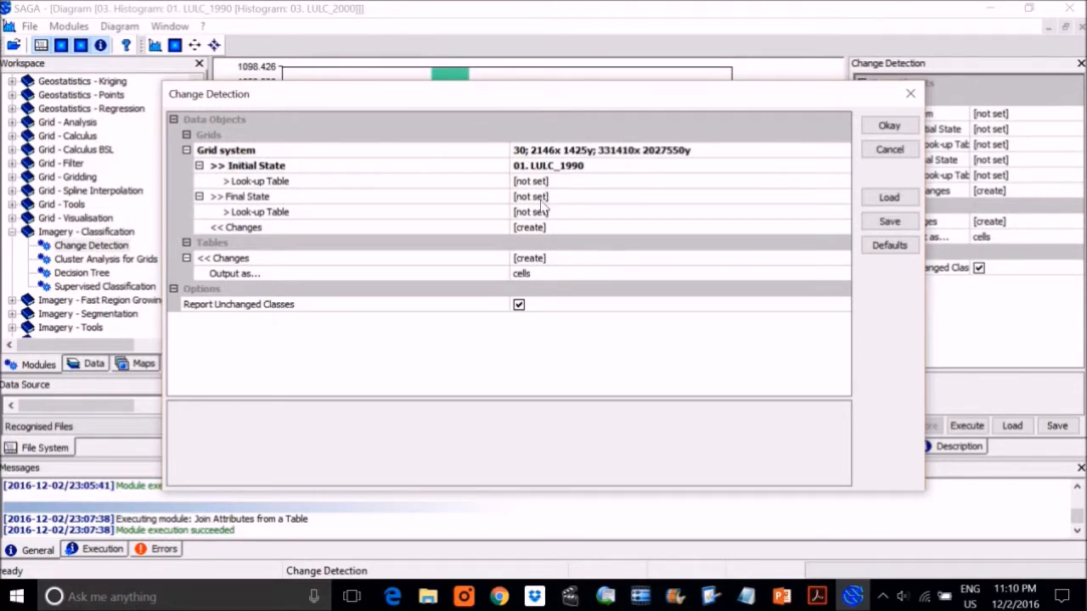
{"action": "left_click", "coordinate": [540, 199]}
{"action": "left_click", "coordinate": [553, 227]}
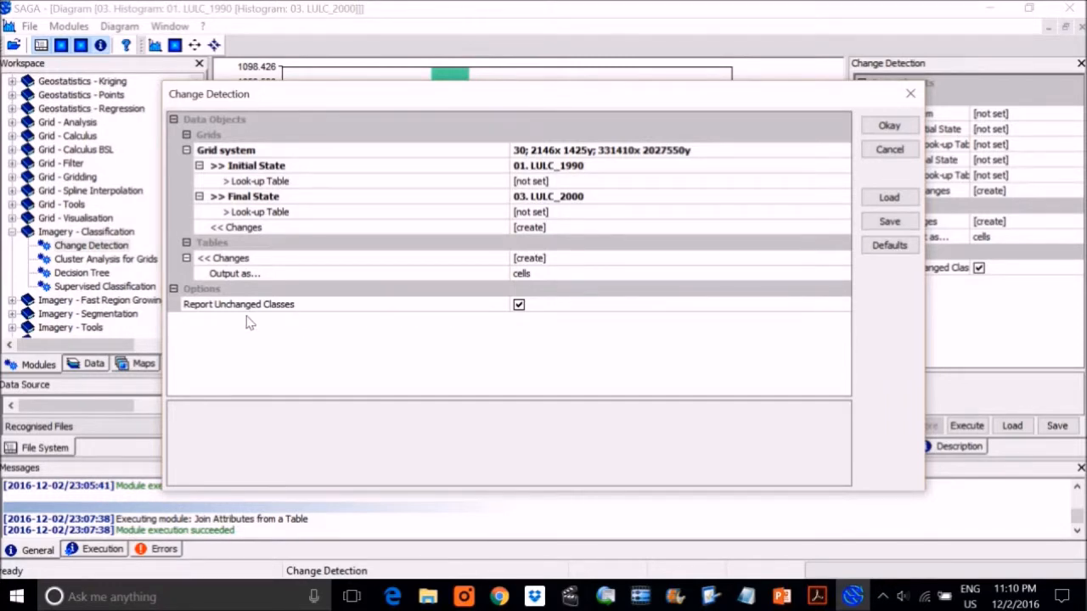
{"action": "left_click", "coordinate": [519, 306]}
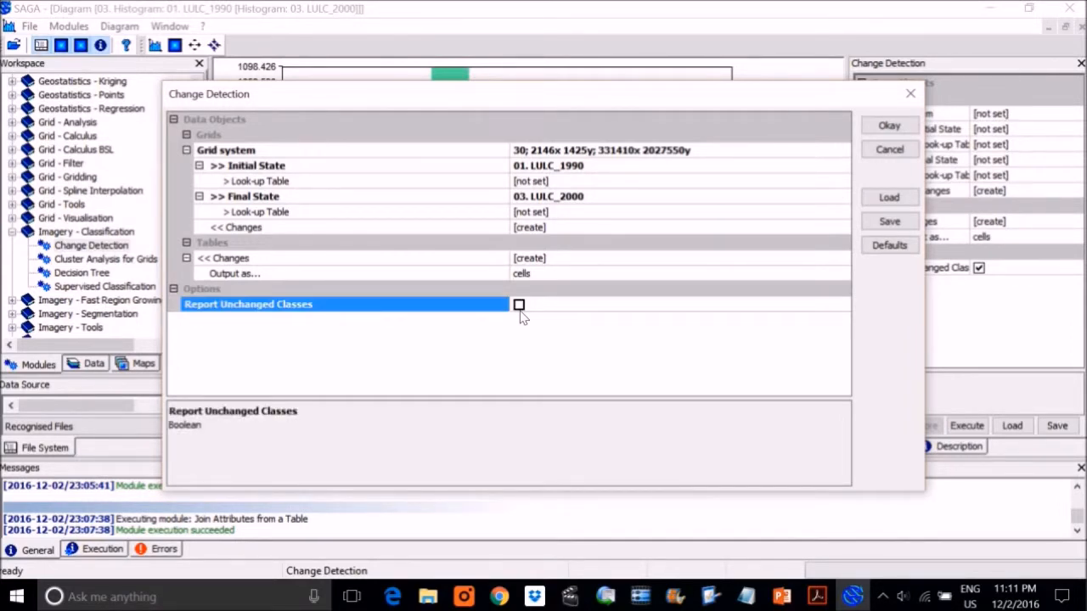
{"action": "left_click", "coordinate": [888, 125]}
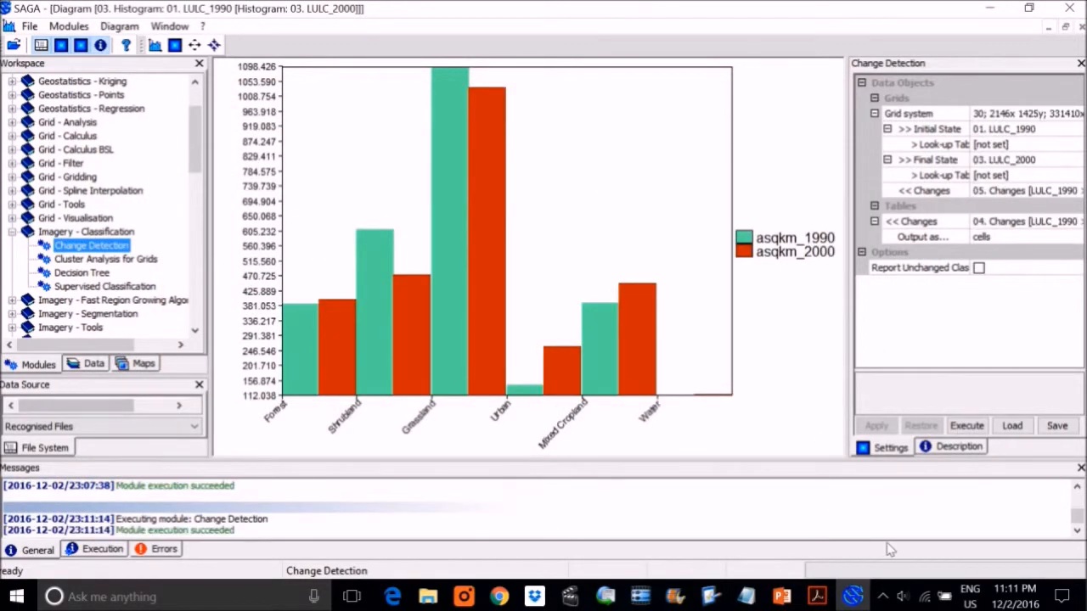
Open the Changes [LULC_1990 >> LULC_2000] table and widen its view to examine the class transitions
{"action": "left_click", "coordinate": [103, 363]}
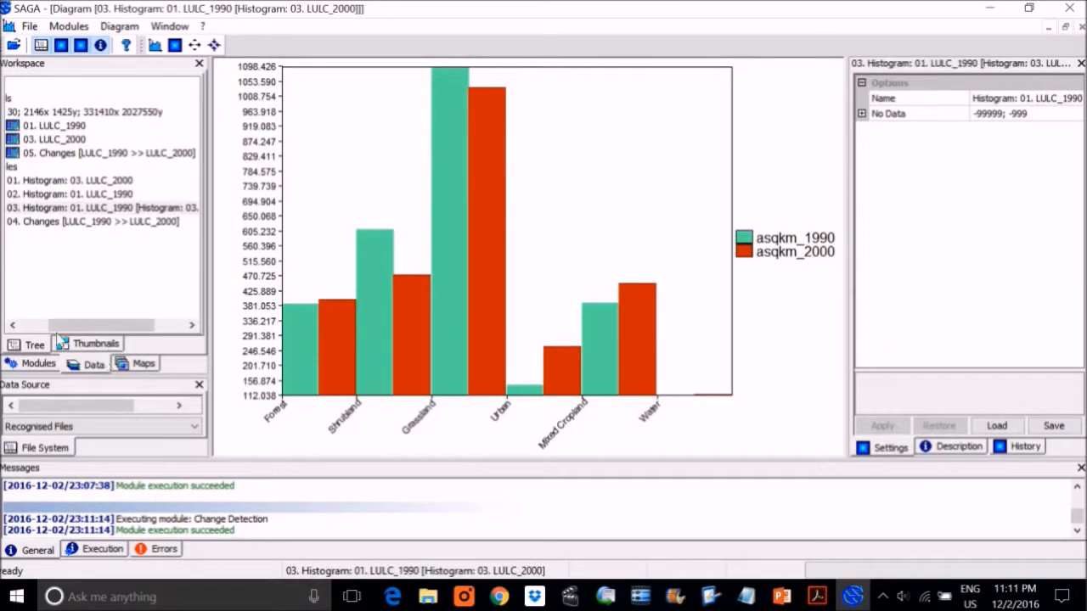
{"action": "double_click", "coordinate": [77, 222]}
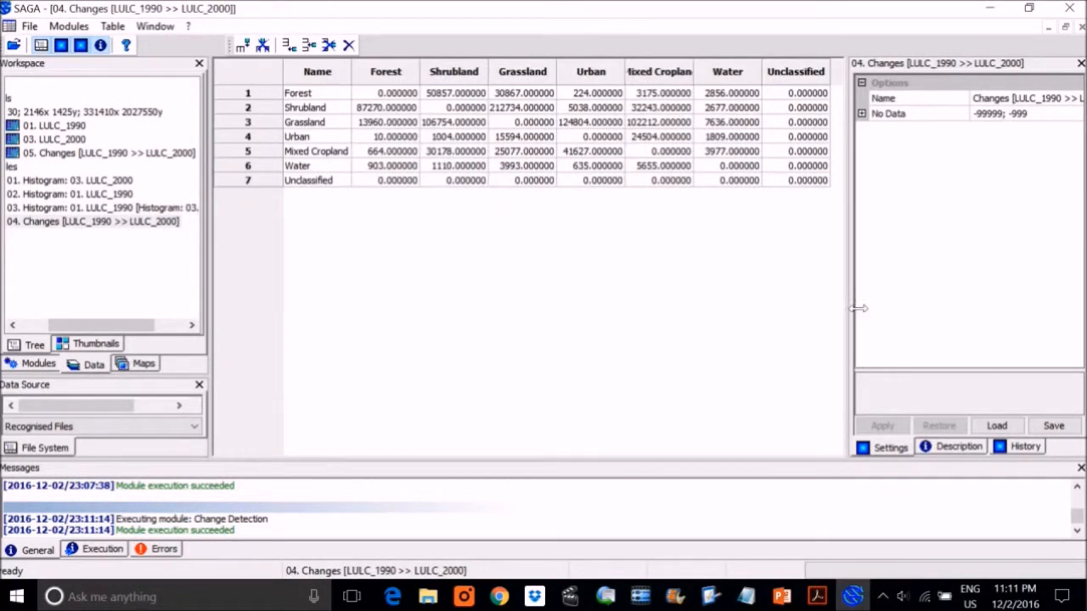
{"action": "left_click_drag", "start_coordinate": [859, 308], "coordinate": [904, 309]}
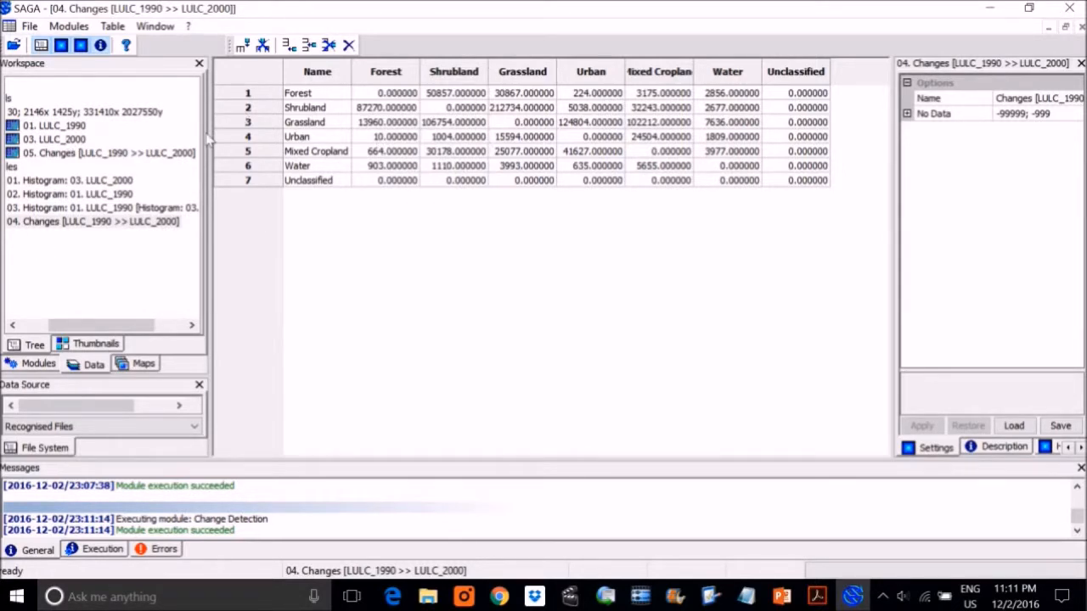
Display the Changes [LULC_1990 >> LULC_2000] grid as a map and zoom in on its changed areas
{"action": "double_click", "coordinate": [146, 153]}
{"action": "left_click", "coordinate": [569, 404]}
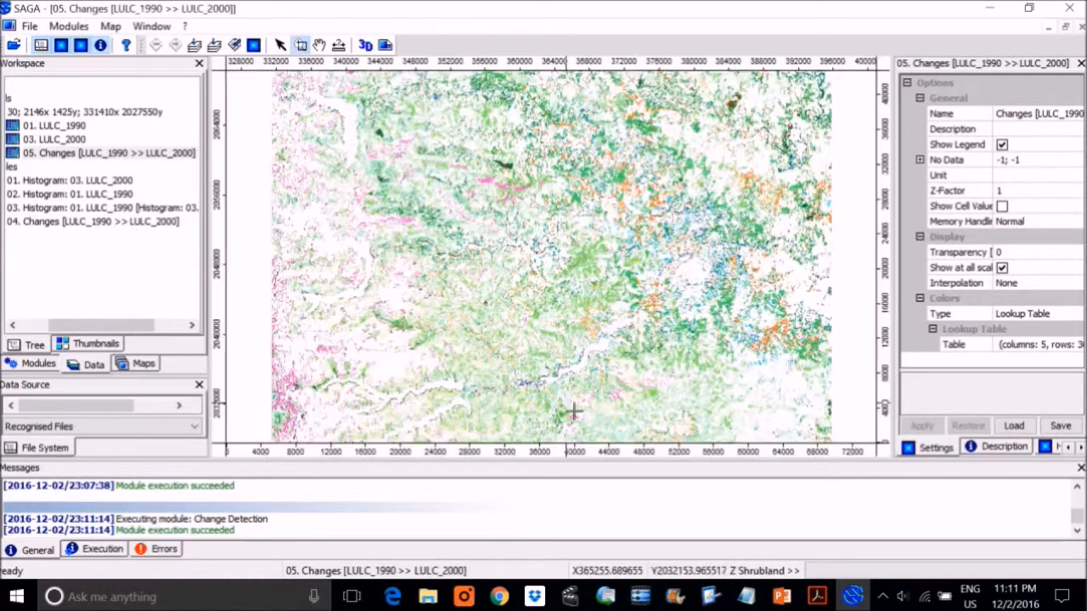
{"action": "double_click", "coordinate": [570, 195]}
{"action": "right_click", "coordinate": [571, 196]}
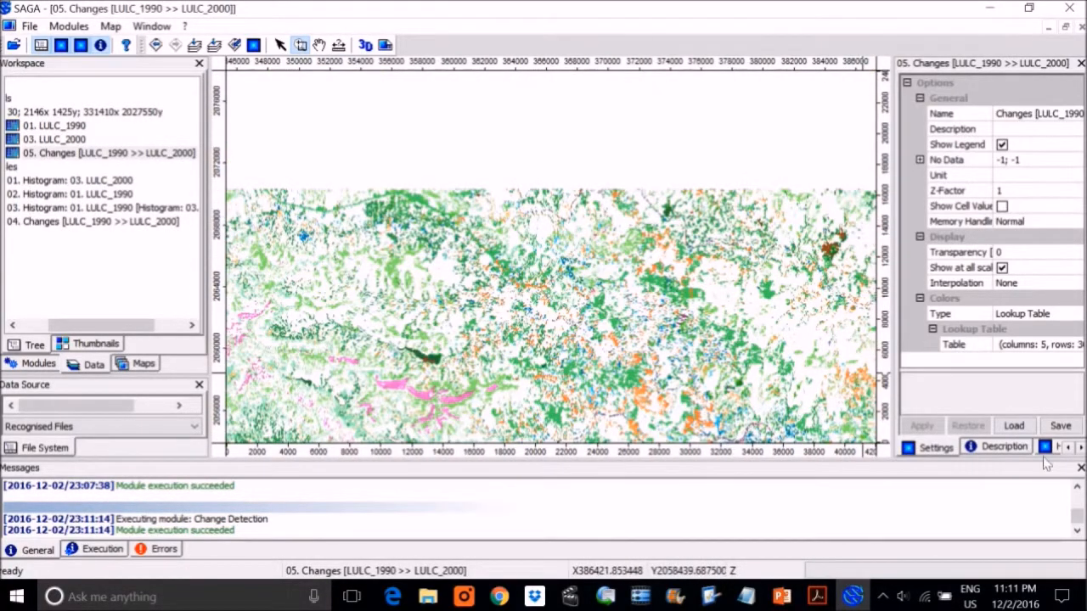
{"action": "left_click", "coordinate": [461, 117]}
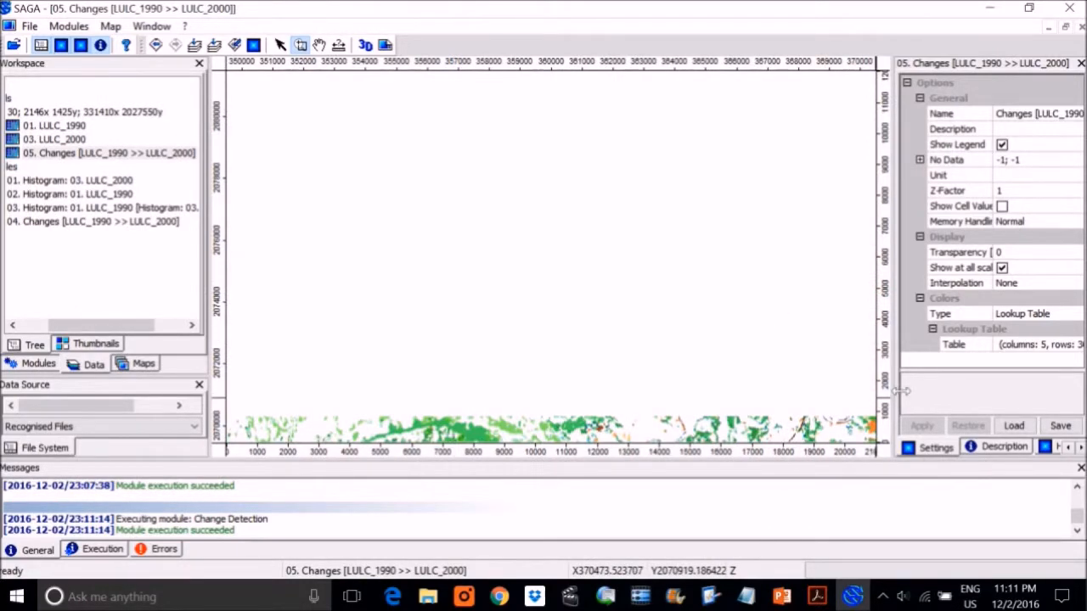
Show the Changes grid's legend in a widened pane and return the map to its full extent
{"action": "left_click_drag", "start_coordinate": [902, 391], "coordinate": [830, 392]}
{"action": "left_click", "coordinate": [1053, 448]}
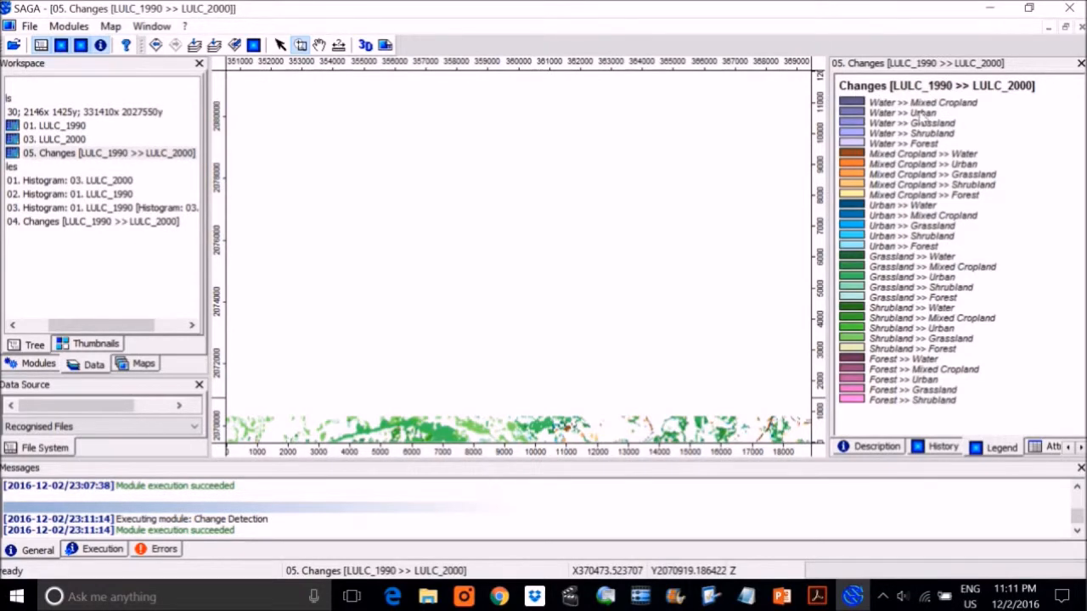
{"action": "left_click", "coordinate": [195, 46]}
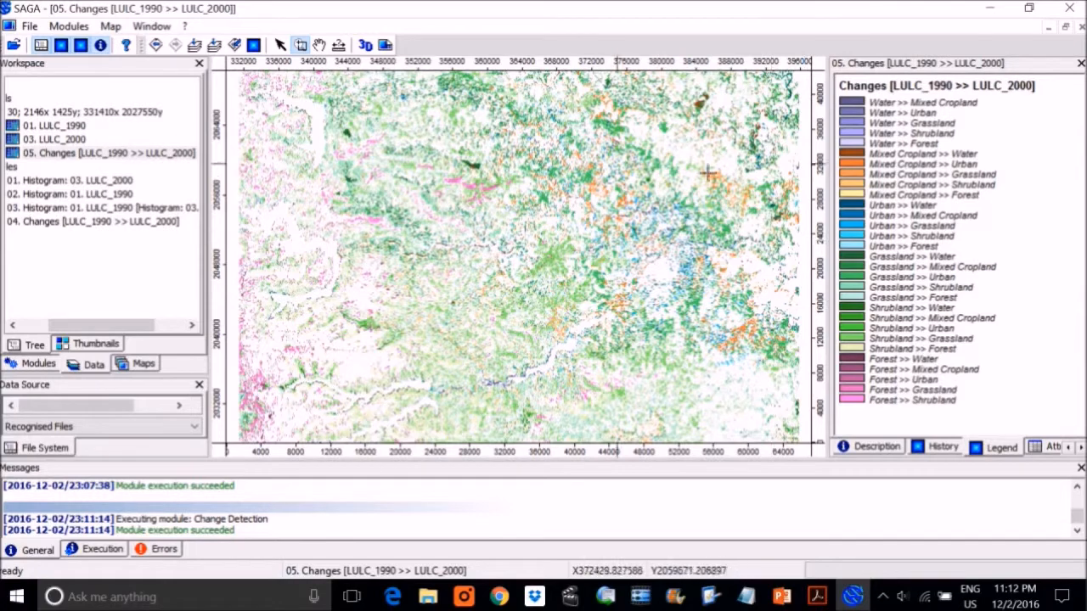
Show the histogram of the Changes [LULC_1990 >> LULC_2000] grid
{"action": "left_click", "coordinate": [105, 222]}
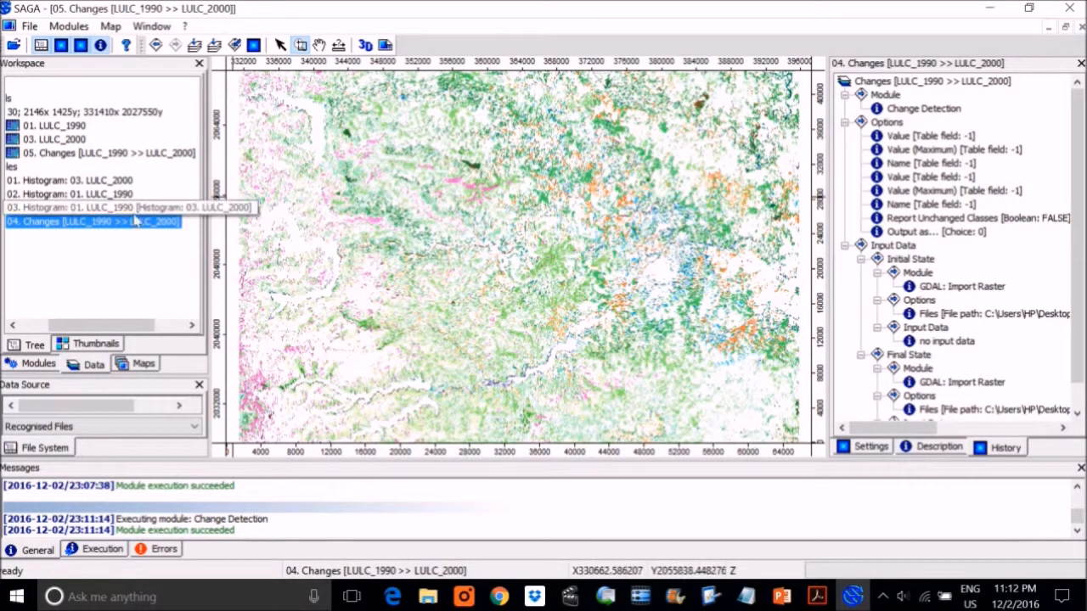
{"action": "right_click", "coordinate": [129, 155]}
{"action": "left_click", "coordinate": [181, 288]}
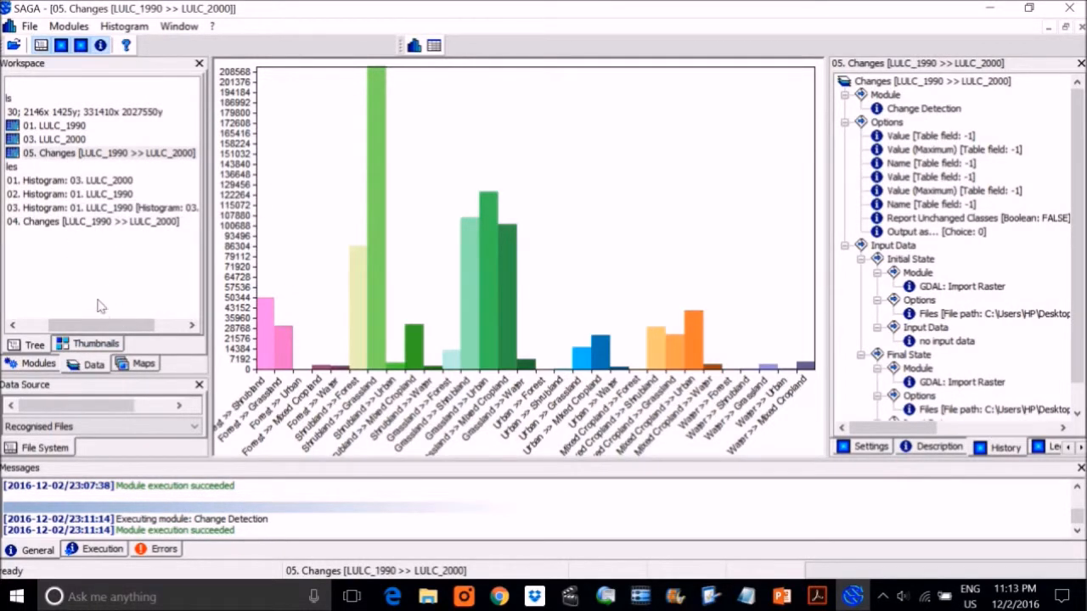
Select the Changes [LULC_1990 >> LULC_2000] table and review its description and settings
{"action": "left_click", "coordinate": [137, 364]}
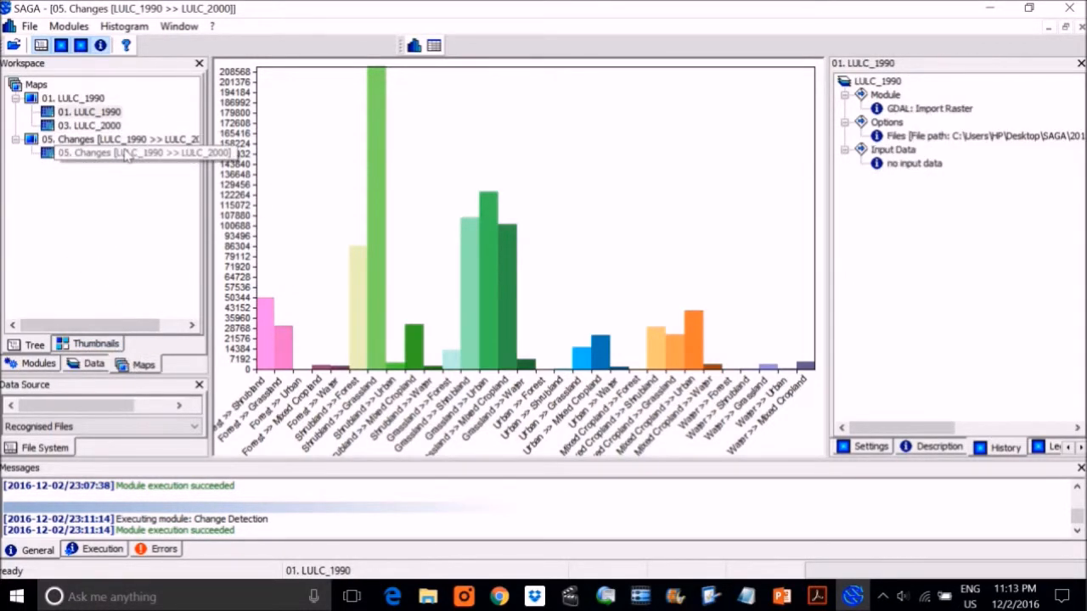
{"action": "left_click", "coordinate": [93, 365]}
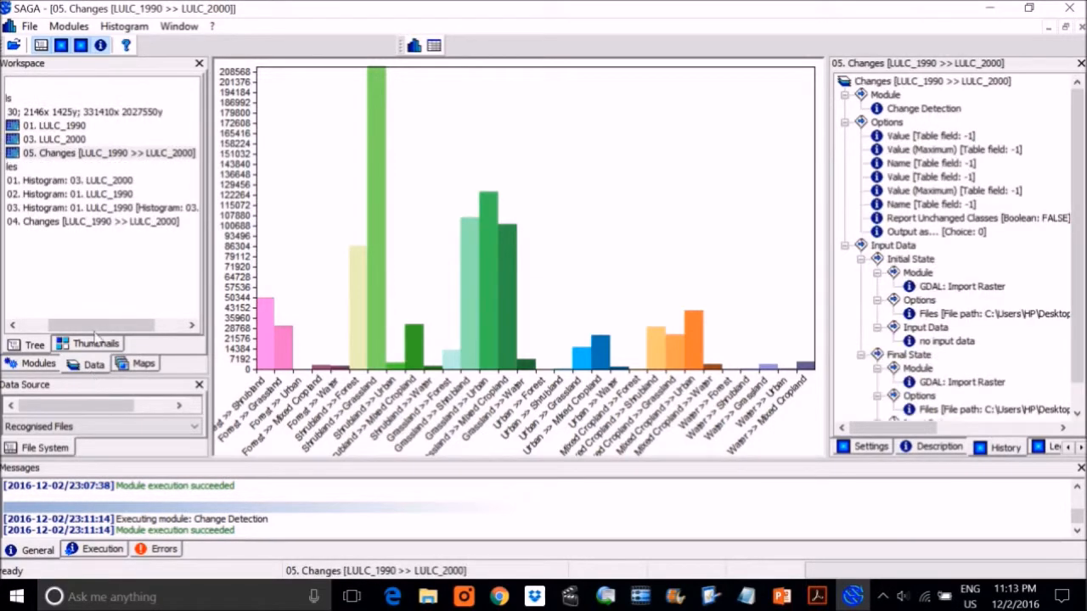
{"action": "left_click", "coordinate": [106, 221]}
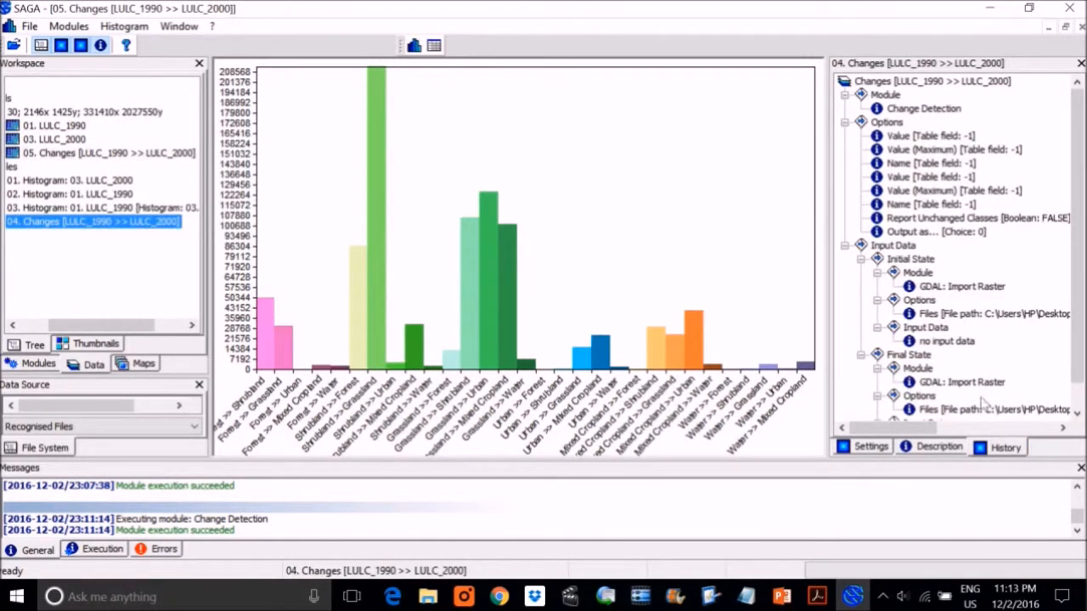
{"action": "left_click", "coordinate": [932, 448]}
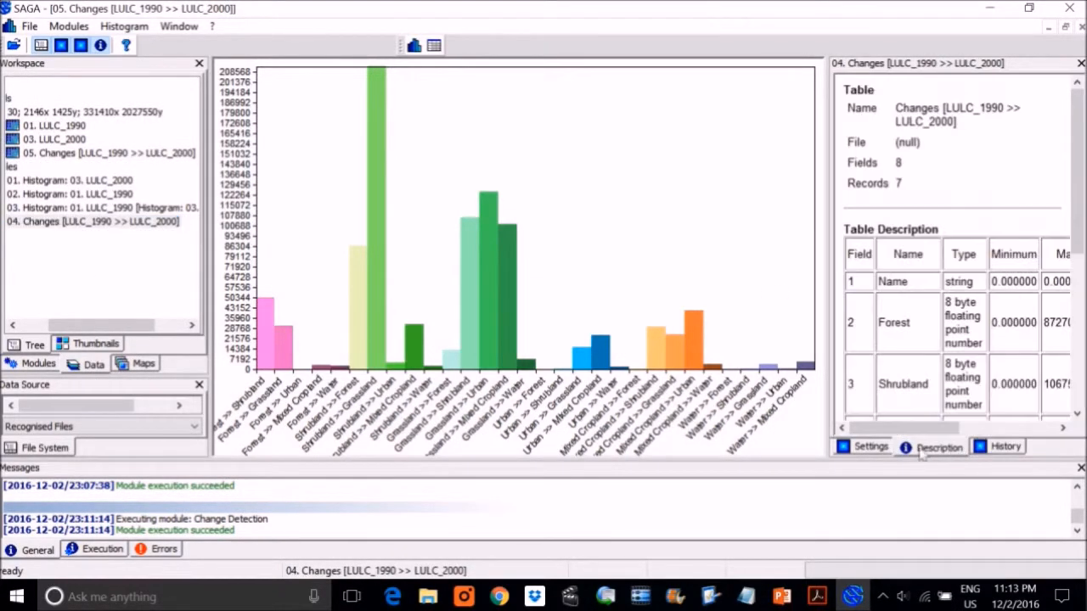
{"action": "left_click", "coordinate": [875, 447]}
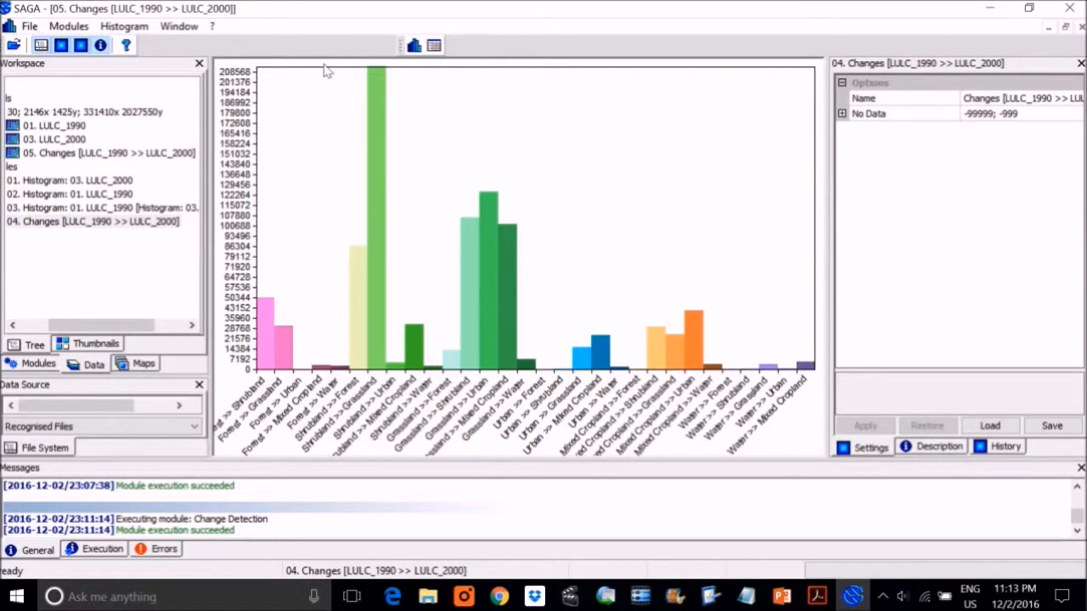
Convert the Changes [LULC_1990 >> LULC_2000] histogram to a table and open that table to examine the transition classes
{"action": "left_click", "coordinate": [414, 45]}
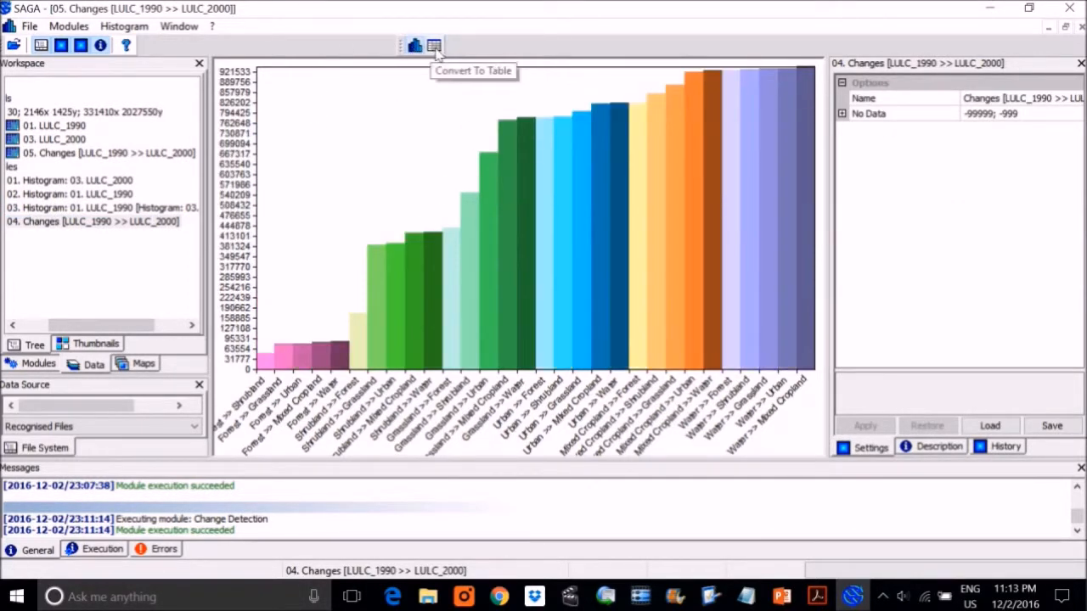
{"action": "left_click", "coordinate": [435, 47]}
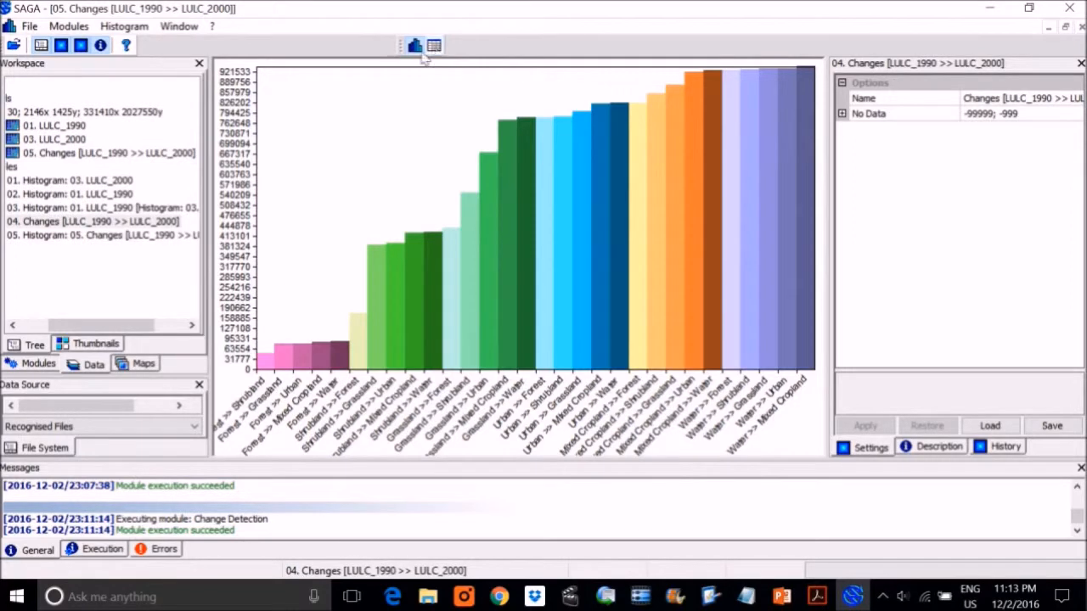
{"action": "left_click", "coordinate": [414, 45]}
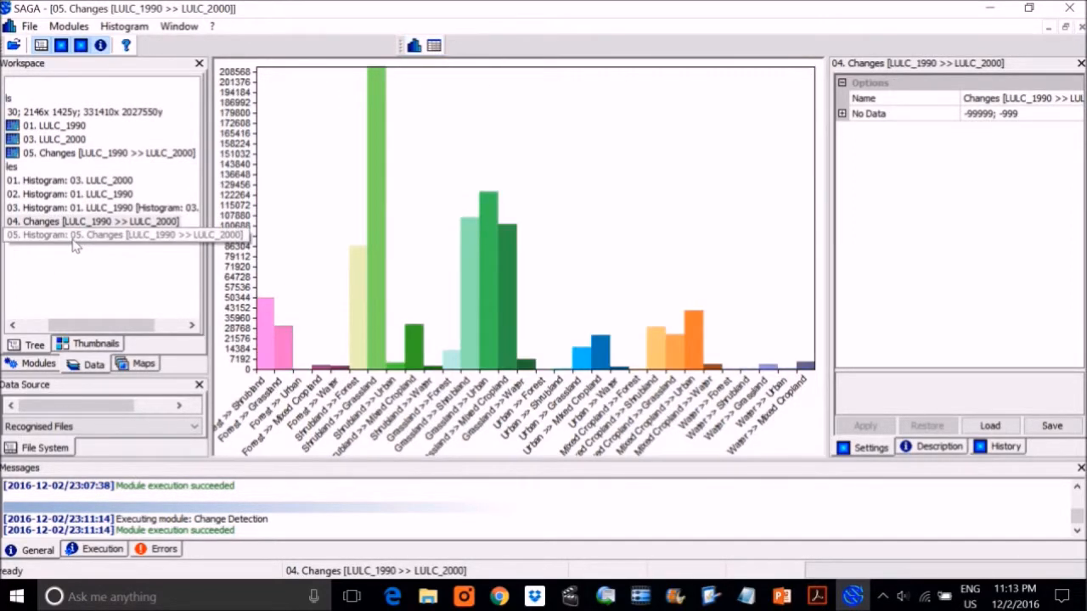
{"action": "double_click", "coordinate": [98, 238]}
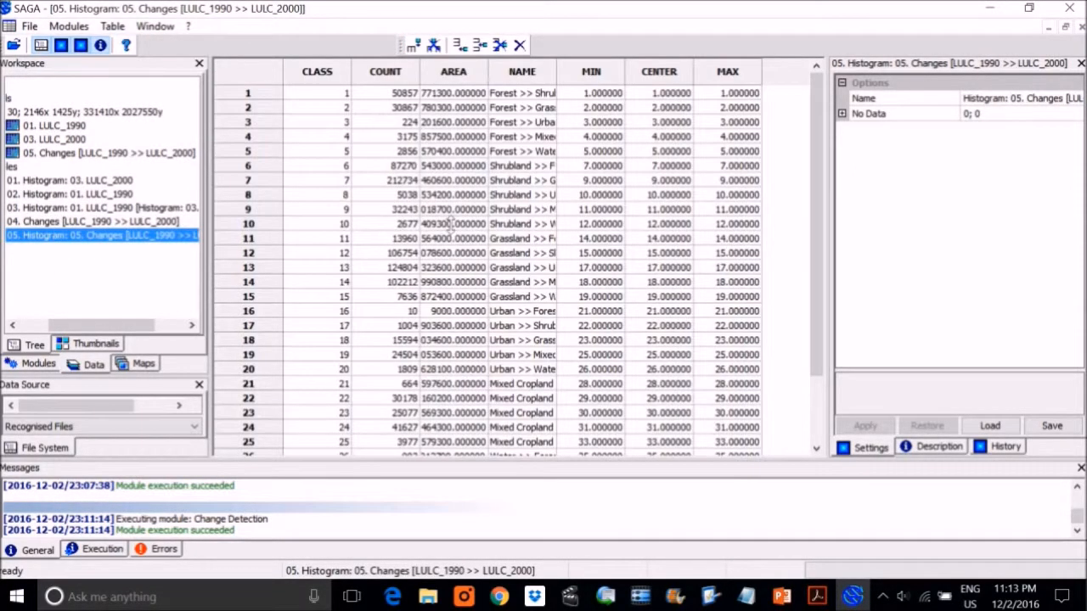
{"action": "scroll", "coordinate": [450, 222], "scroll_direction": "down", "scroll_amount": 2}
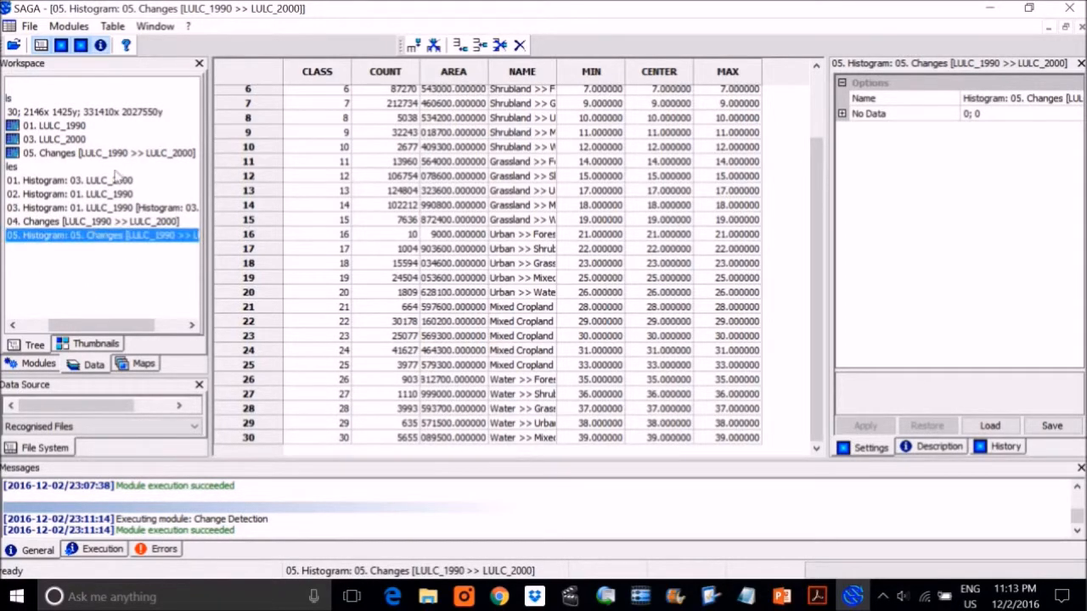
Tile all open windows horizontally and maximize the Changes [LULC_1990 >> LULC_2000] map
{"action": "left_click_drag", "start_coordinate": [88, 234], "coordinate": [85, 225]}
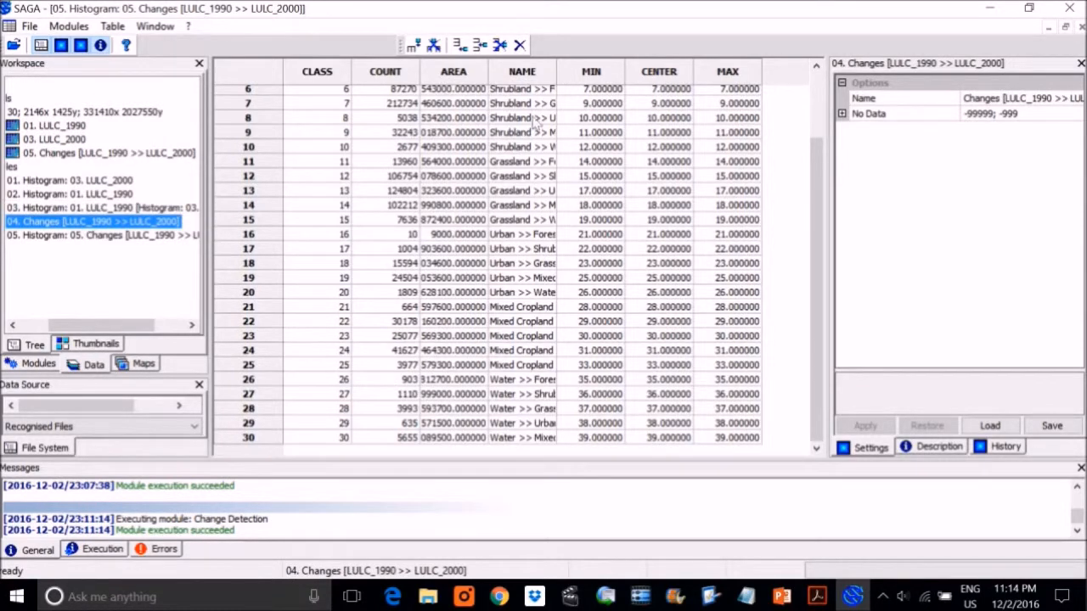
{"action": "left_click", "coordinate": [151, 28]}
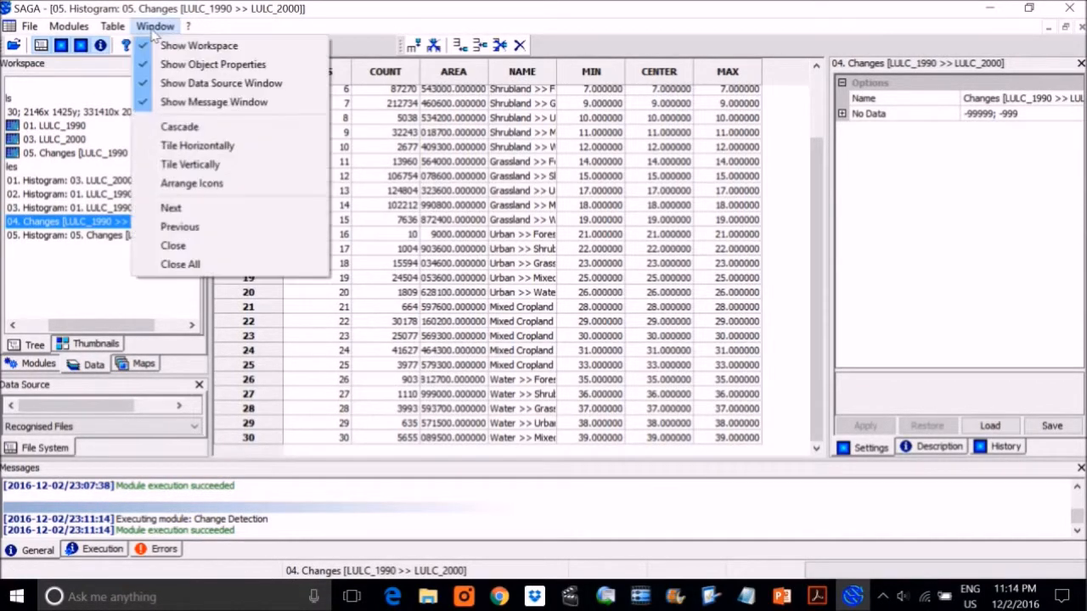
{"action": "left_click", "coordinate": [197, 145]}
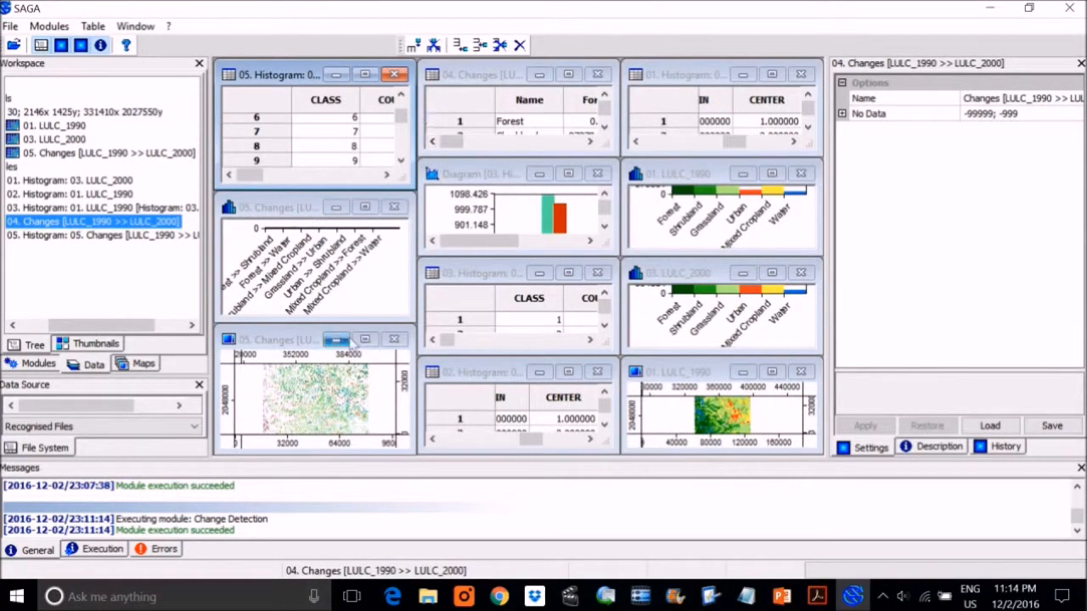
{"action": "left_click", "coordinate": [287, 343]}
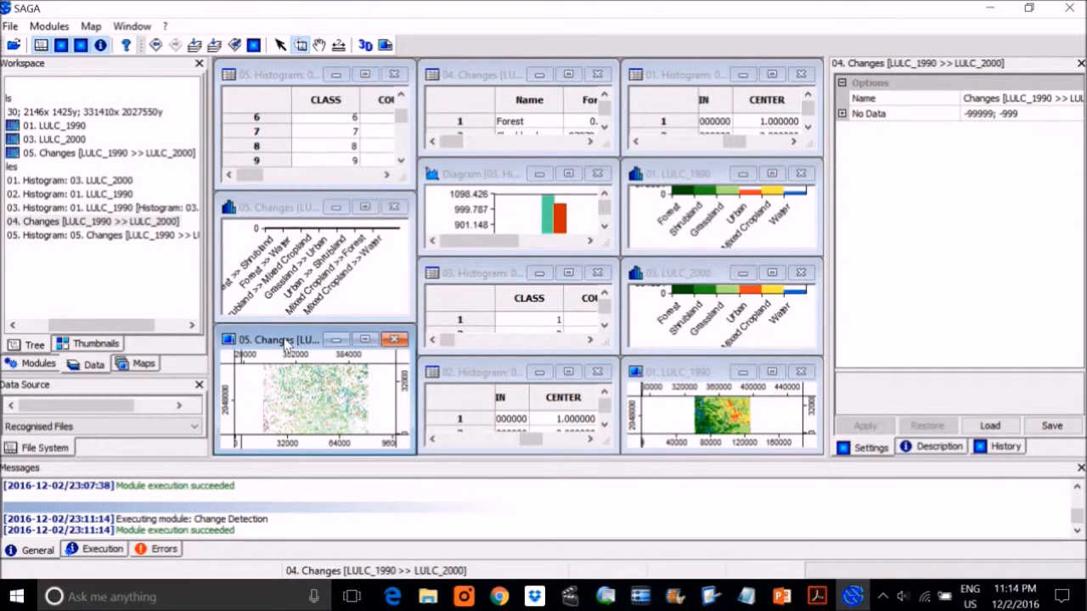
{"action": "left_click", "coordinate": [365, 339]}
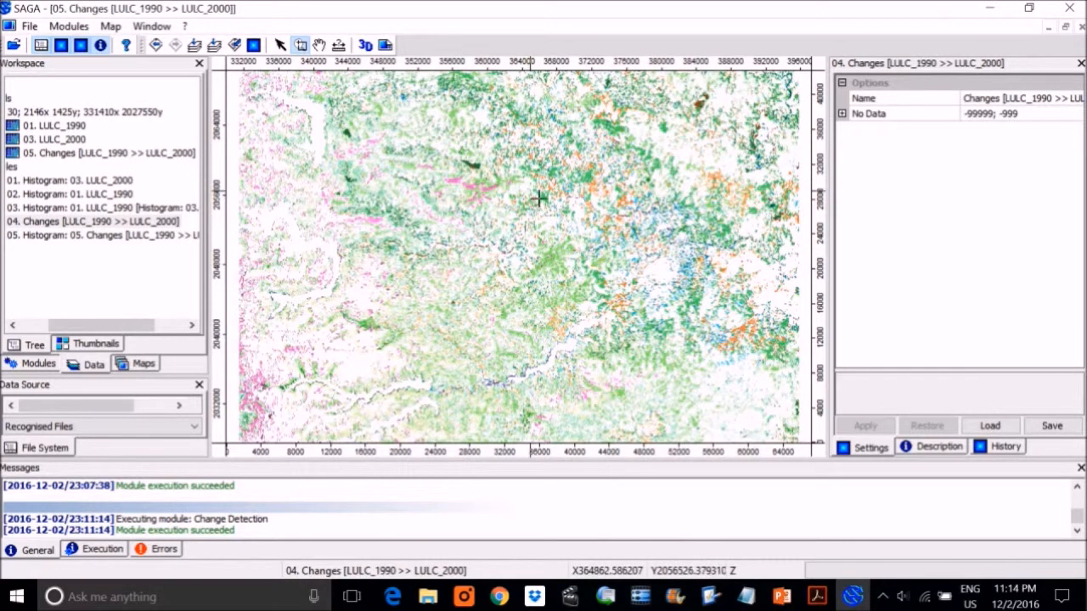